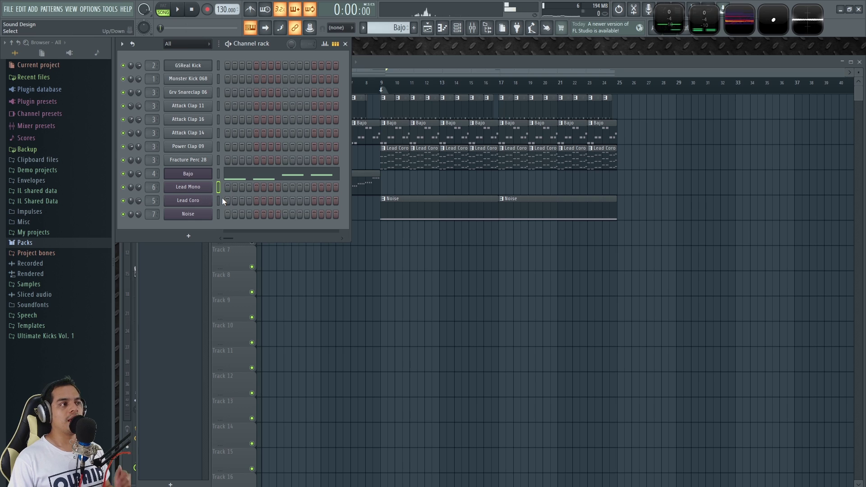
Audition notes on the Lead Coro channel and pick the Lead Mono pattern from its clip in the playlist.
key(r)
key(t)
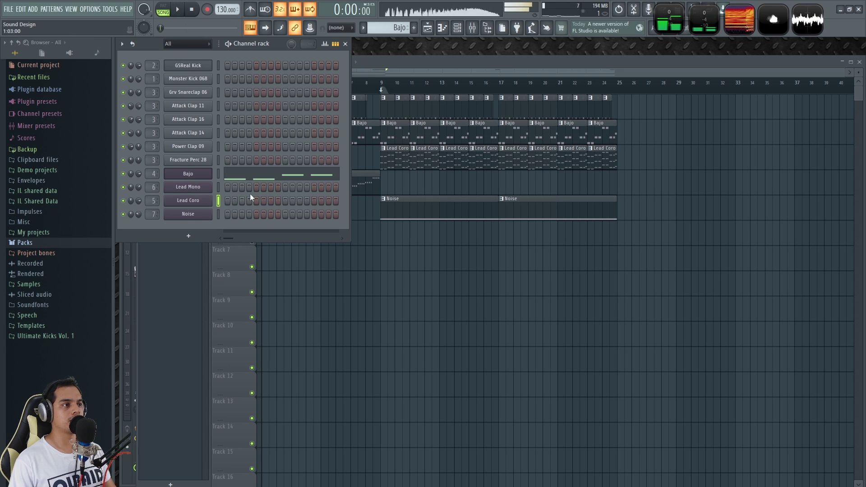
click(372, 183)
click(153, 41)
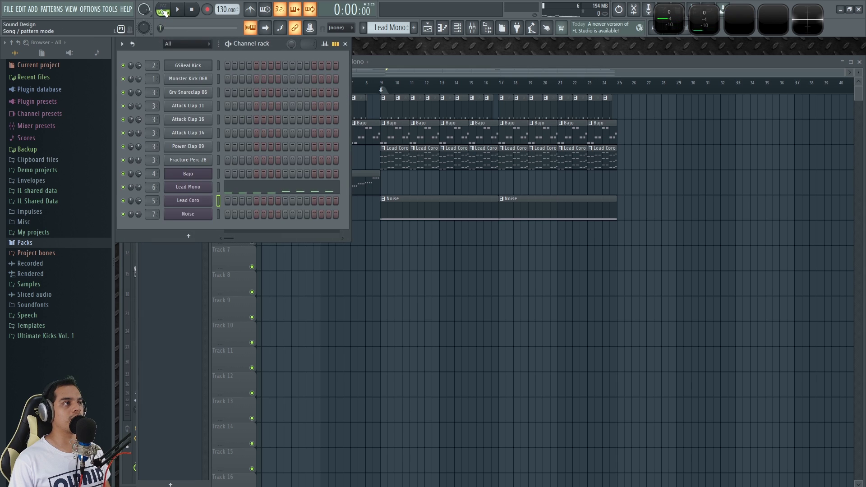
click(381, 257)
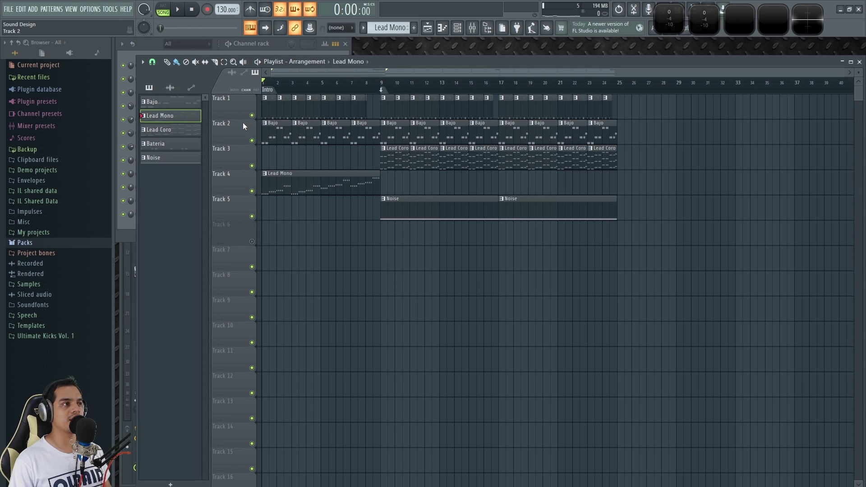
Play the arrangement from the intro and again from the marker at bar 9.
key(space)
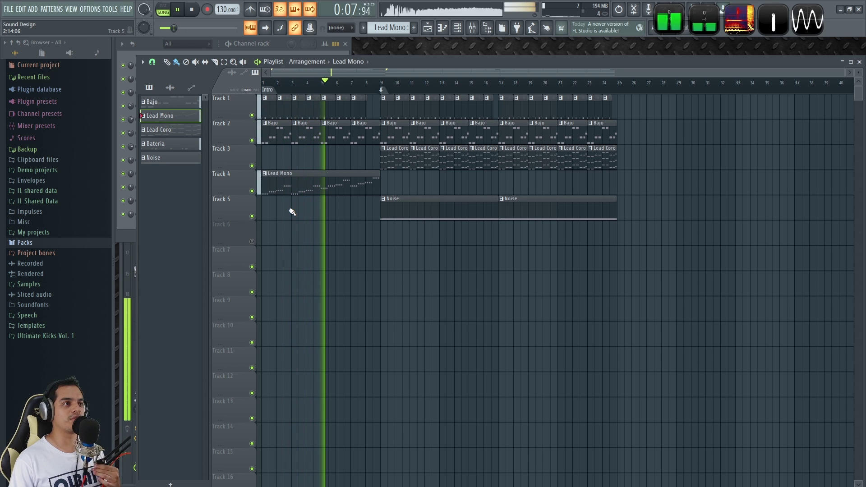
key(space)
click(383, 86)
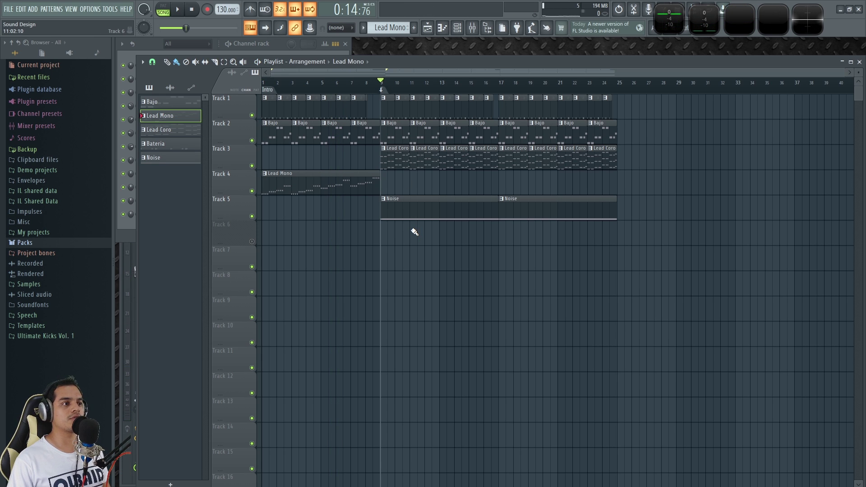
key(space)
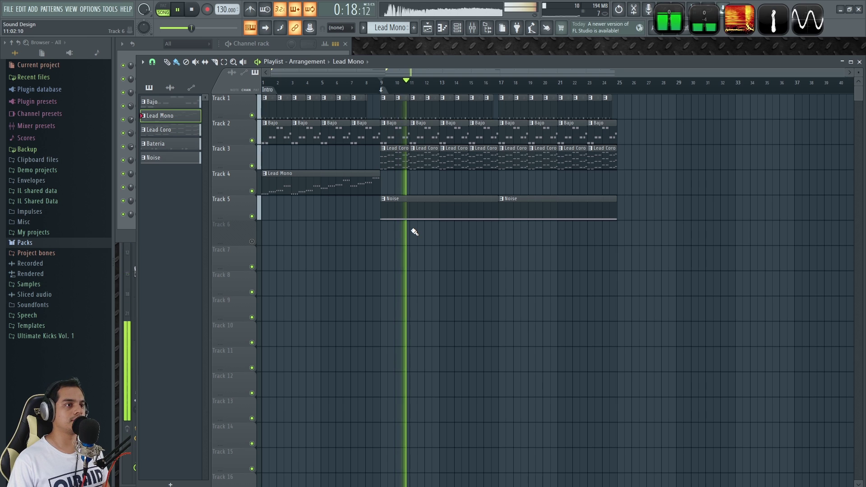
Delete all playlist clips from bar 17 onward, shorten the last Bateria clip just after bar 16, and stop playback.
mouse_move(513, 212)
mouse_down()
mouse_move(518, 146)
mouse_move(611, 104)
mouse_move(537, 137)
mouse_move(605, 154)
mouse_up()
scroll(453, 112, up, 3)
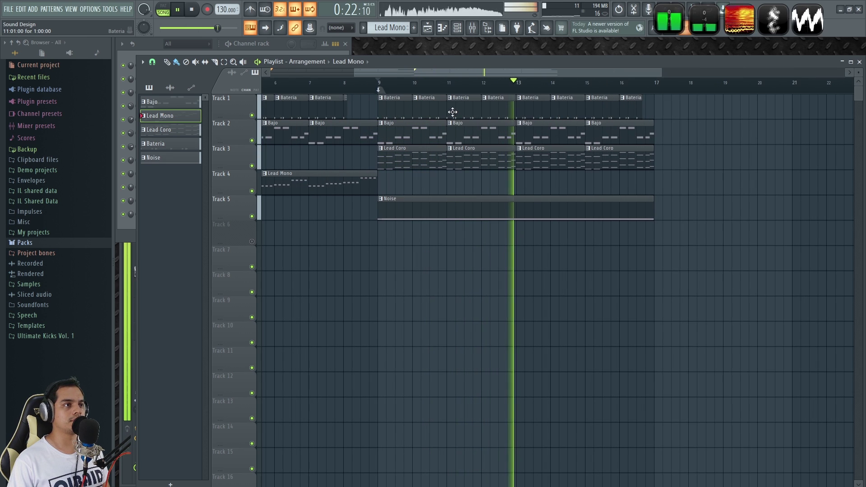
scroll(473, 140, down, 3)
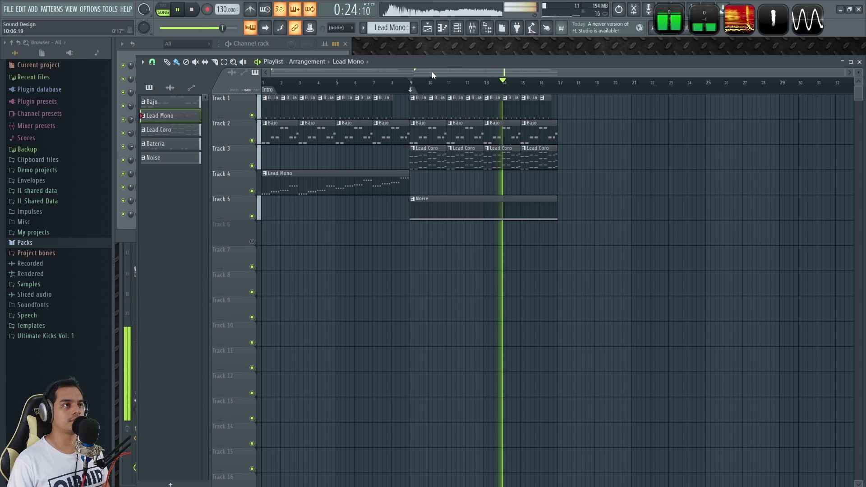
scroll(548, 111, up, 3)
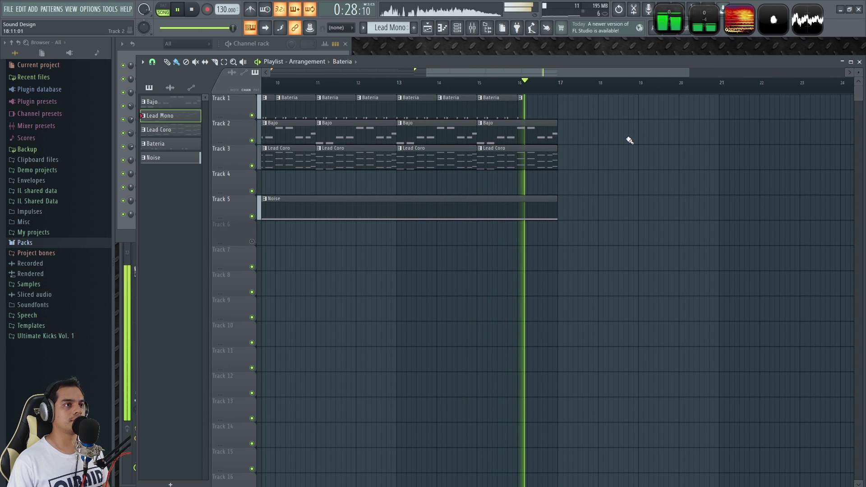
scroll(639, 147, down, 3)
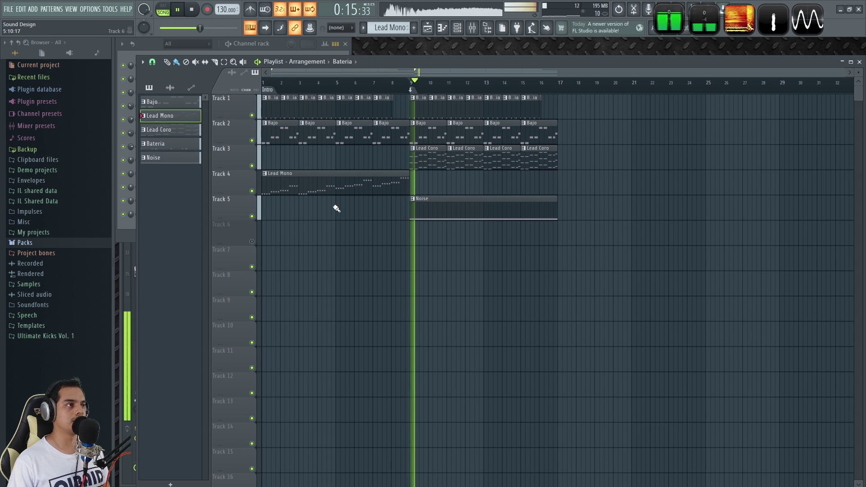
click(193, 10)
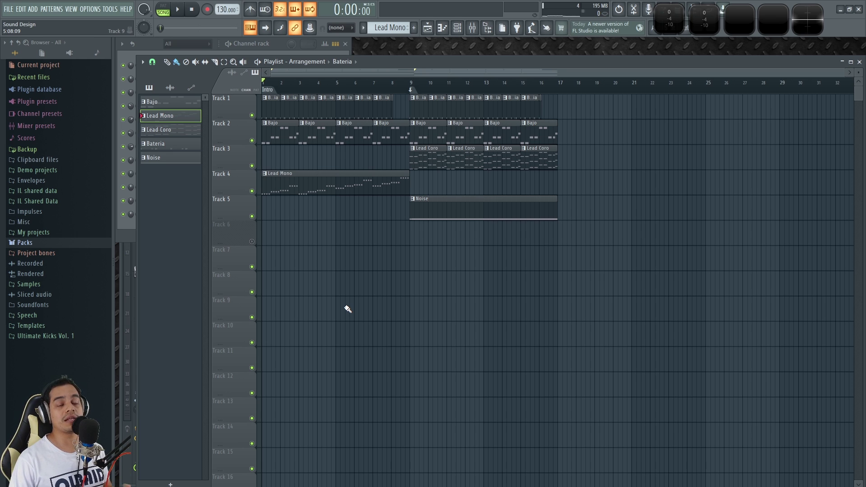
Select the Bajo pattern and open the Bajo channel's 3x Osc window beside the channel rack.
click(310, 186)
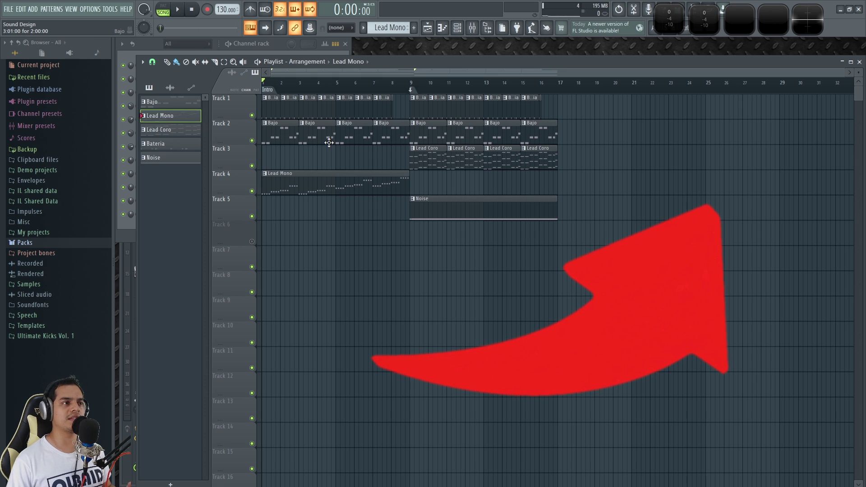
scroll(321, 235, up, 3)
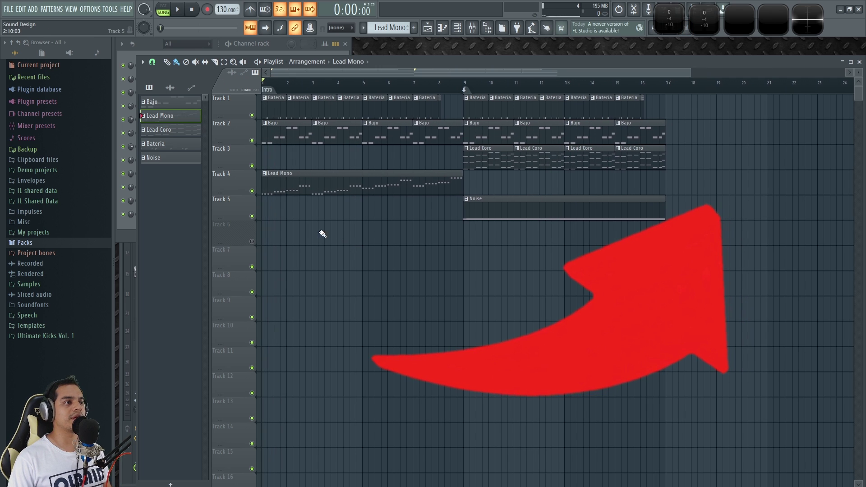
click(294, 128)
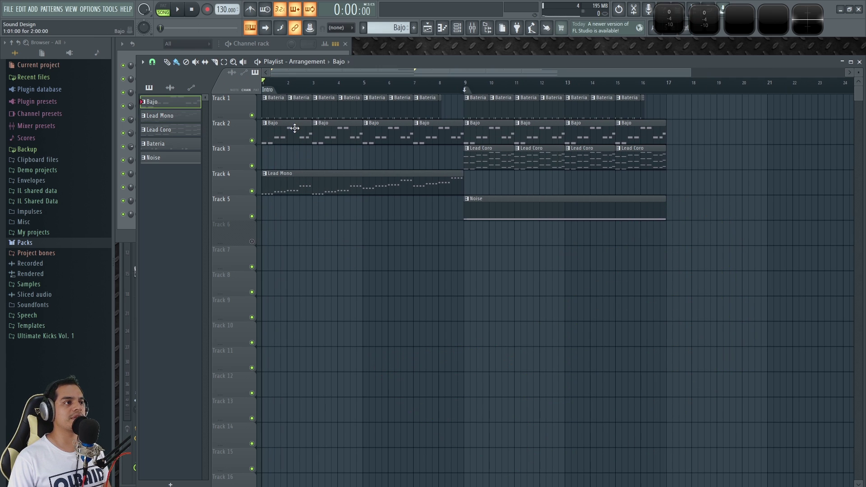
click(161, 41)
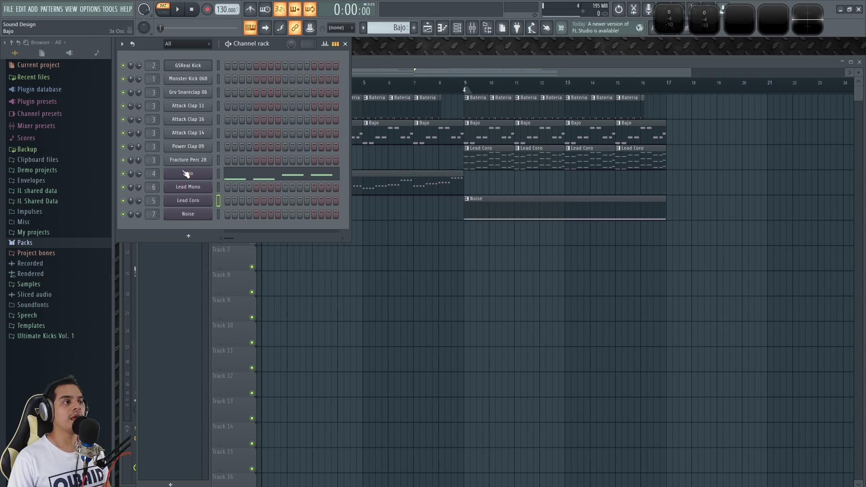
click(186, 173)
drag(451, 145, 415, 45)
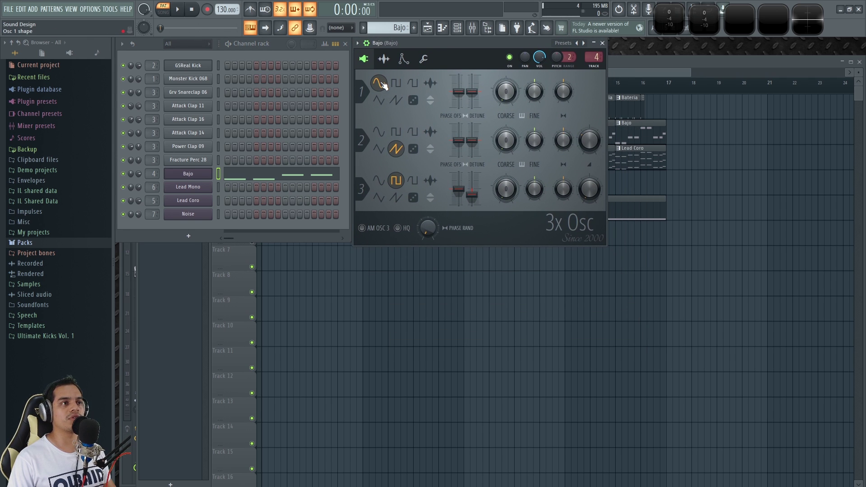
Use the sine shape for oscillator 1 and adjust oscillator 2's volume while auditioning bass notes.
click(380, 84)
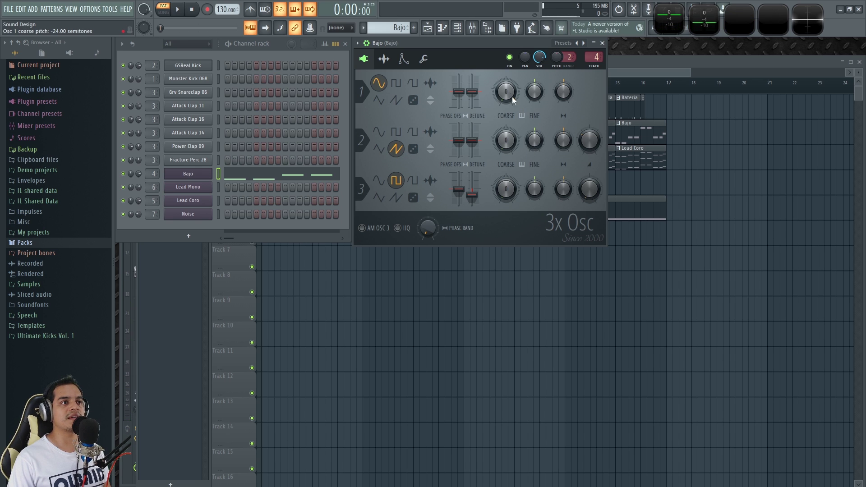
key(w)
drag(590, 141, 590, 134)
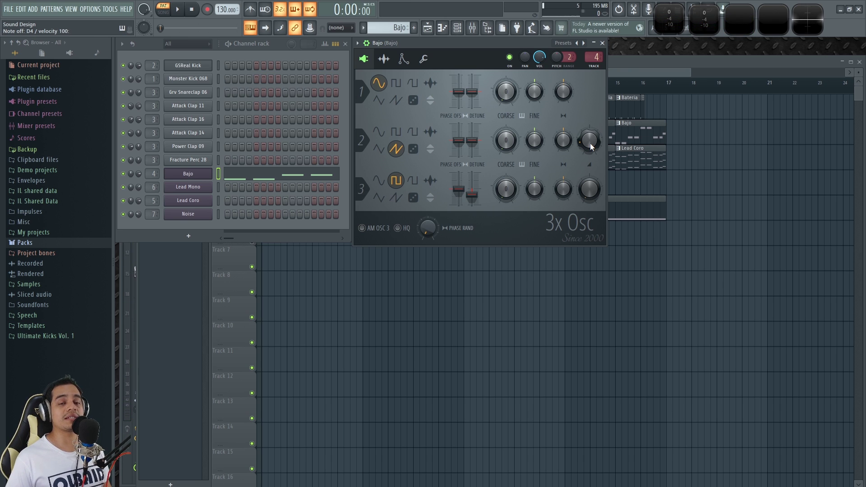
key(x)
drag(591, 146, 592, 136)
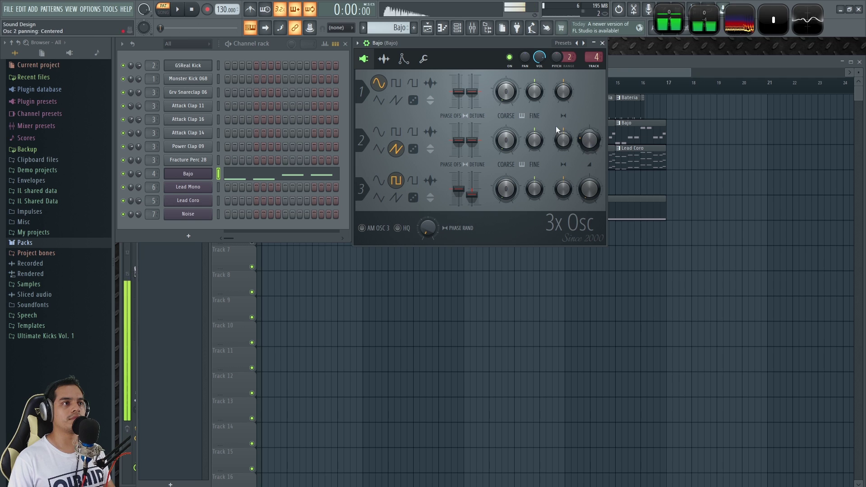
Set the Bajo filter frequency (Mod X) to 23% while auditioning a note and the pattern.
click(384, 59)
click(402, 60)
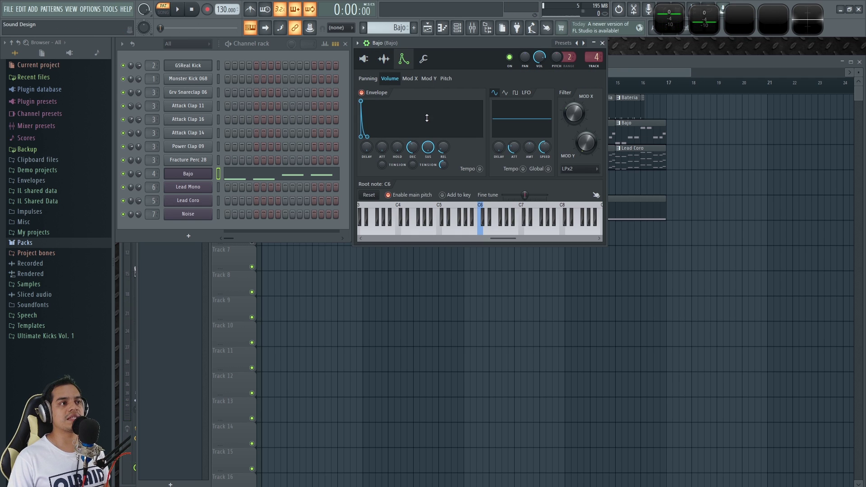
click(418, 79)
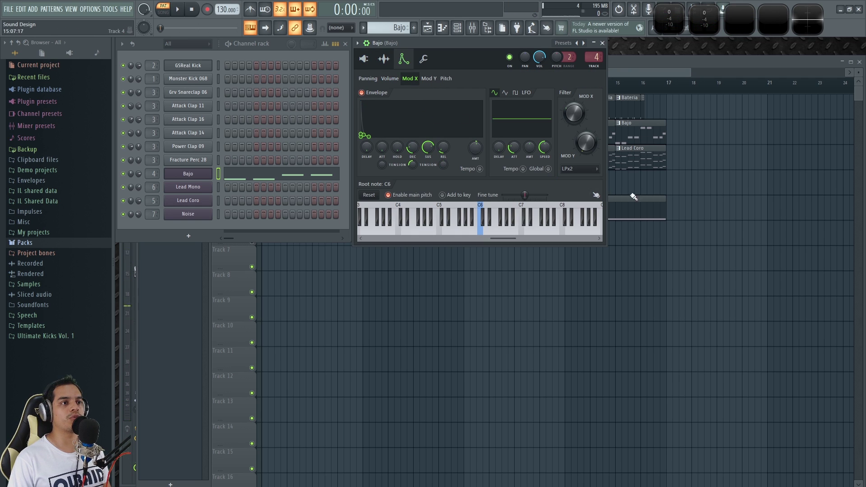
key(x)
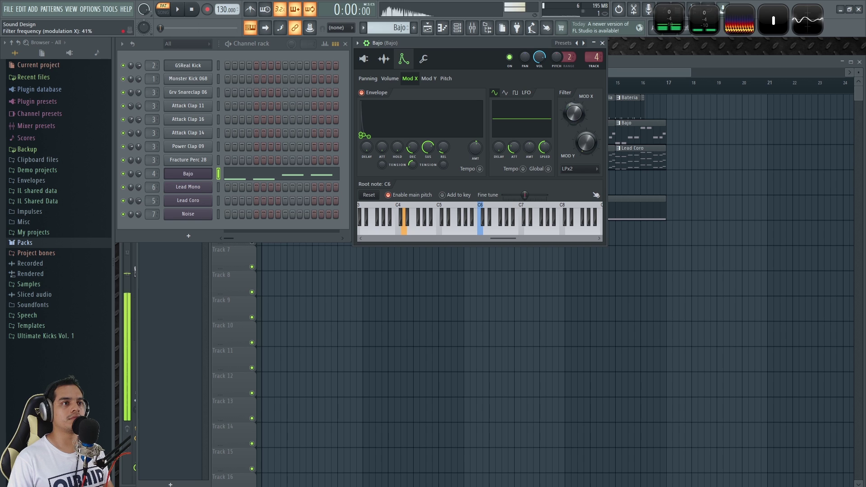
drag(574, 120, 574, 82)
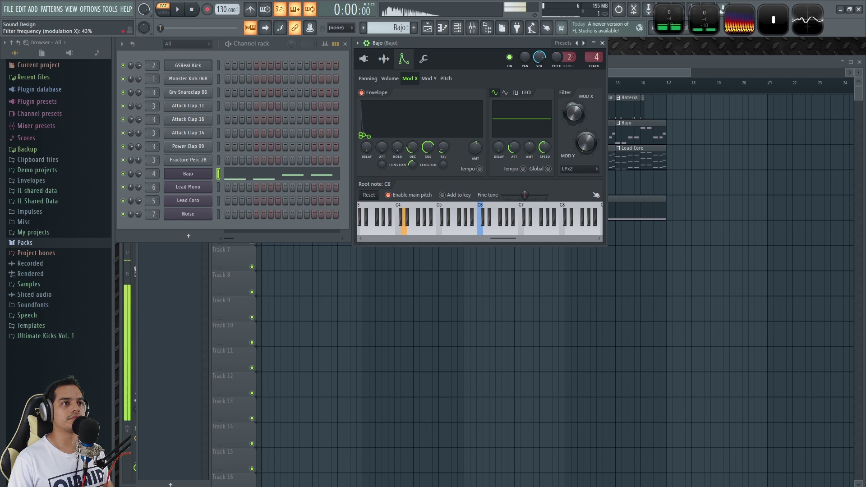
key(space)
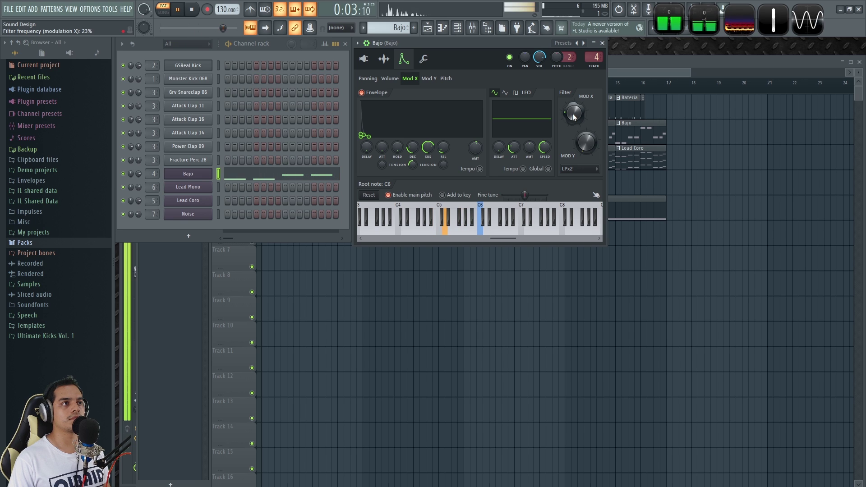
key(space)
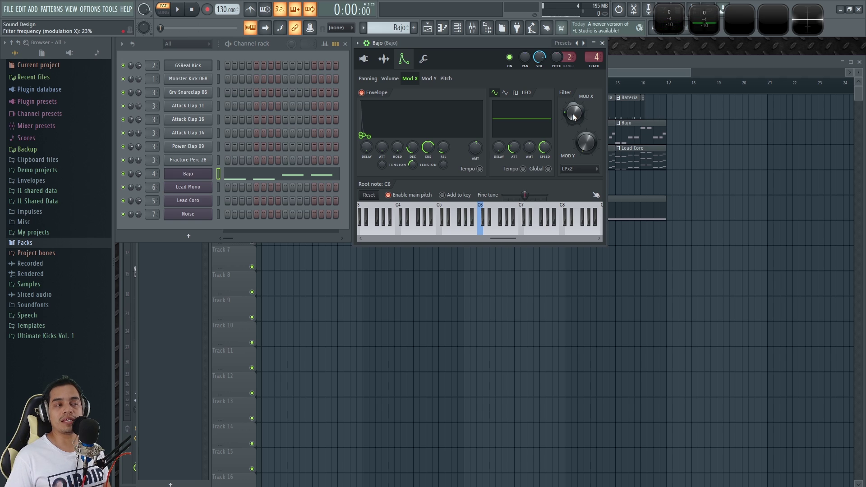
Review the Bajo oscillators and volume envelope, auditioning several notes to hear the decay, sustain and release.
click(364, 59)
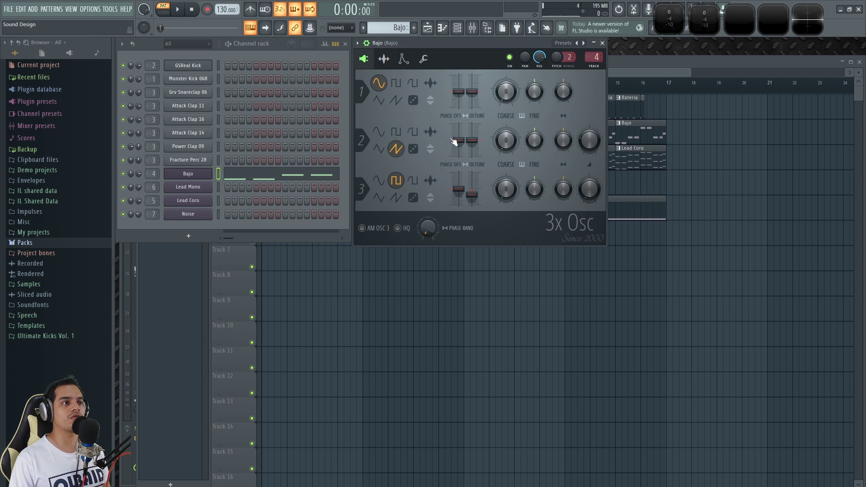
click(404, 59)
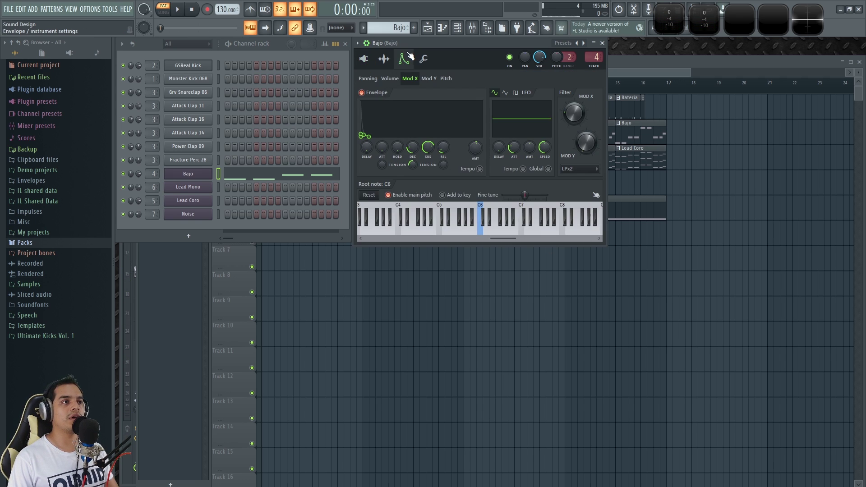
click(390, 79)
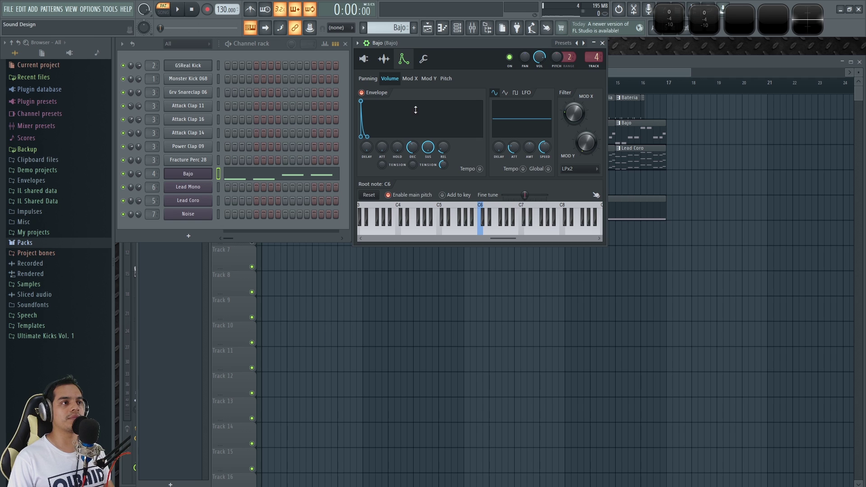
key(c)
key(c)
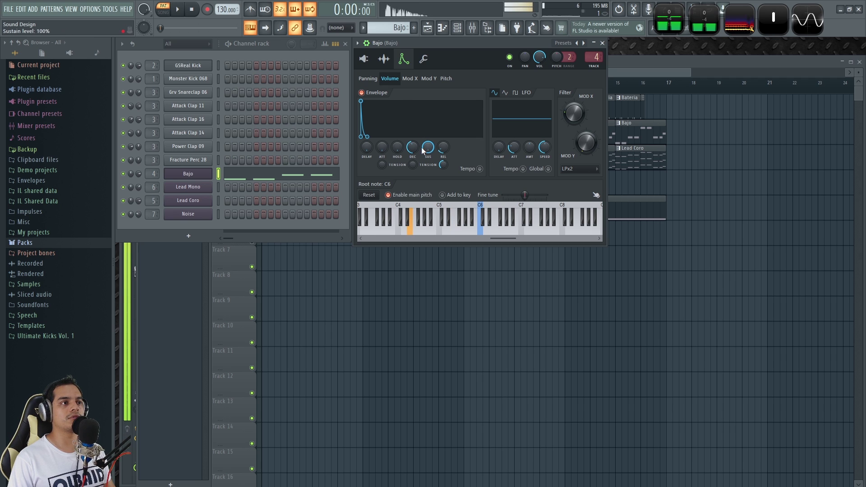
click(415, 147)
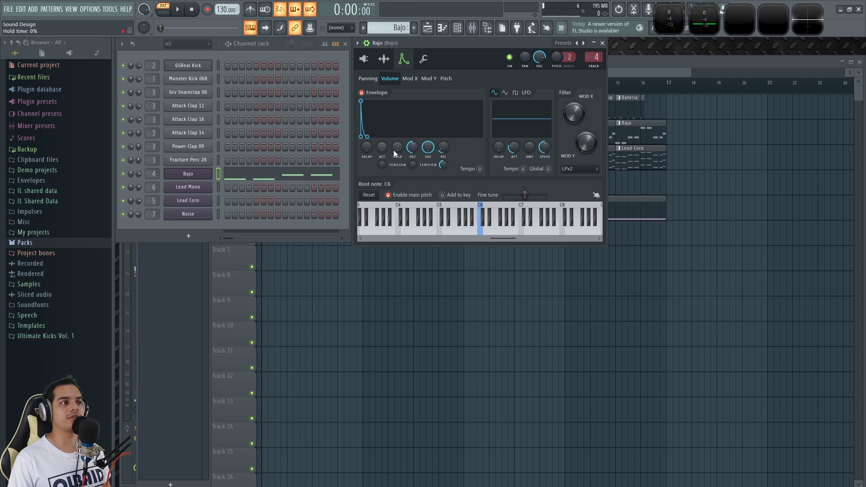
key(c)
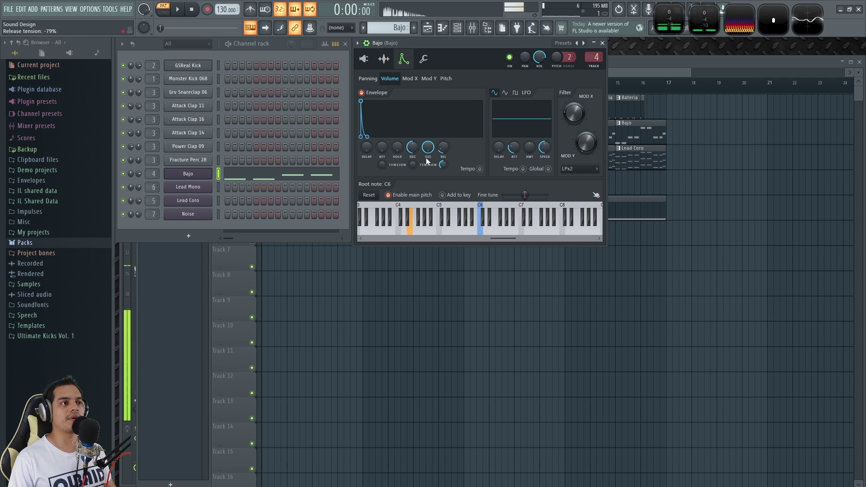
key(e)
key(r)
key(w)
key(c)
drag(415, 229, 476, 229)
Compare the Bajo sound with its Mod X envelope switched off and on.
click(410, 79)
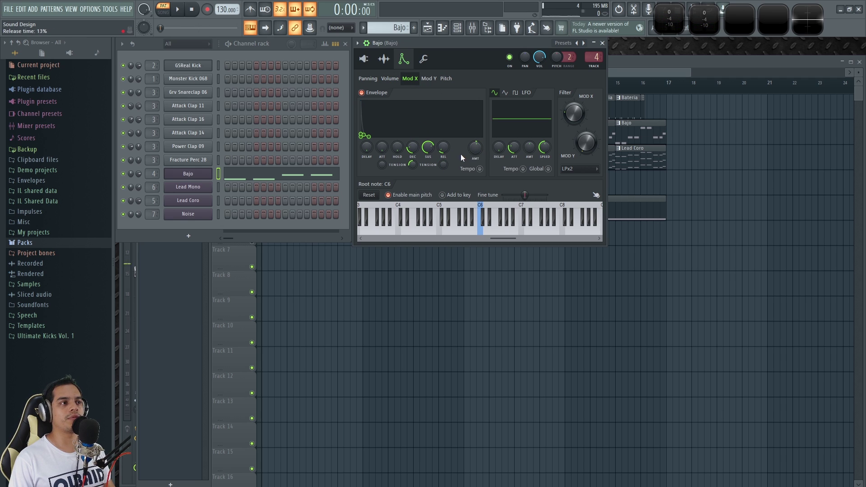
click(362, 93)
click(362, 93)
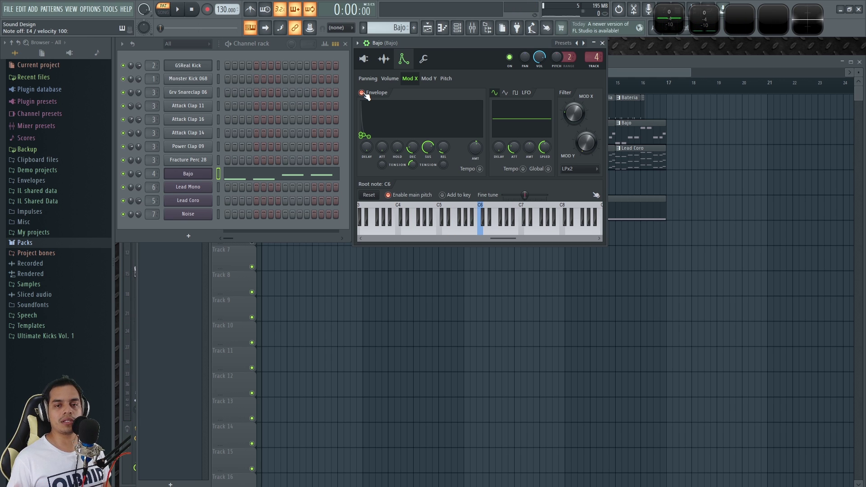
Open the Fruity Blood Overdrive effect on the Bajo mixer track.
key(F9)
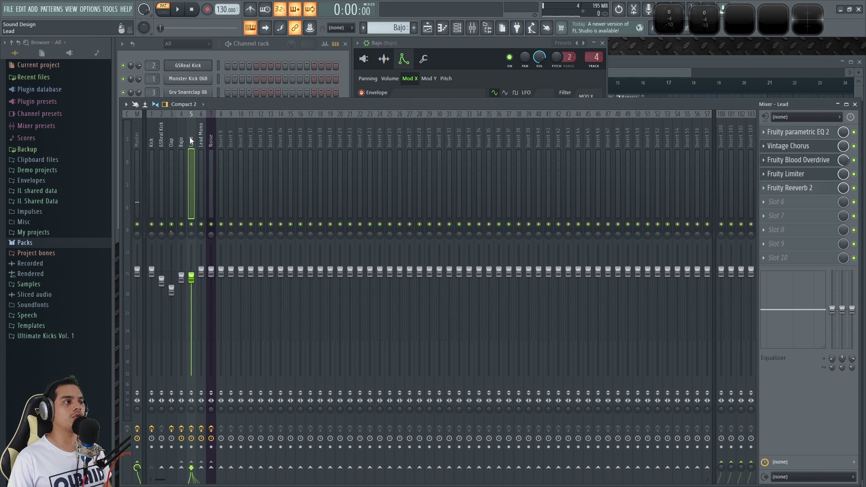
click(820, 132)
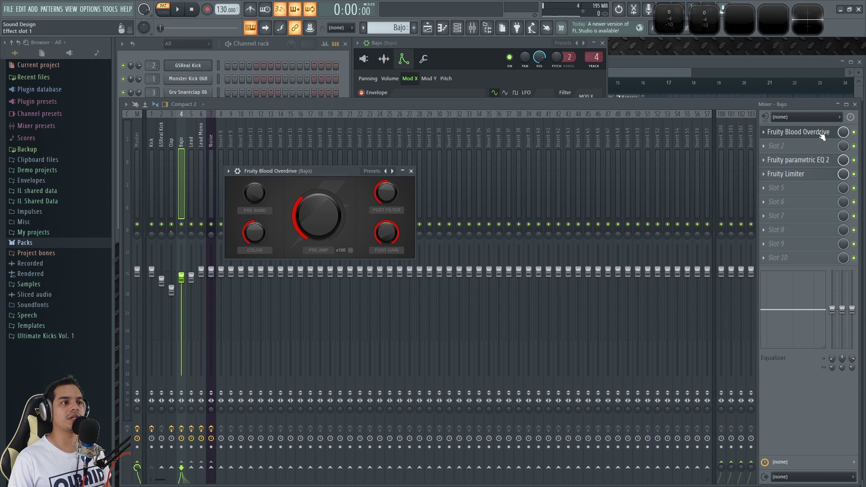
Compare the Bajo sound with Fruity Blood Overdrive switched off and on while auditioning several notes.
key(c)
click(854, 133)
key(c)
key(w)
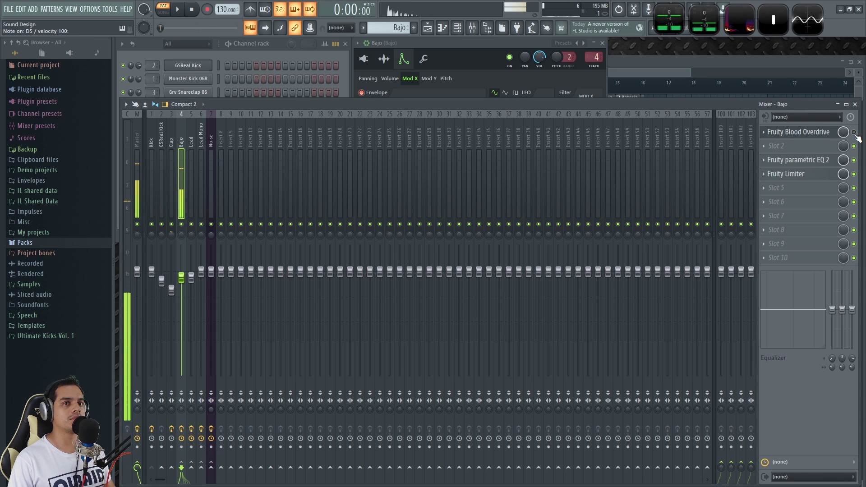
key(y)
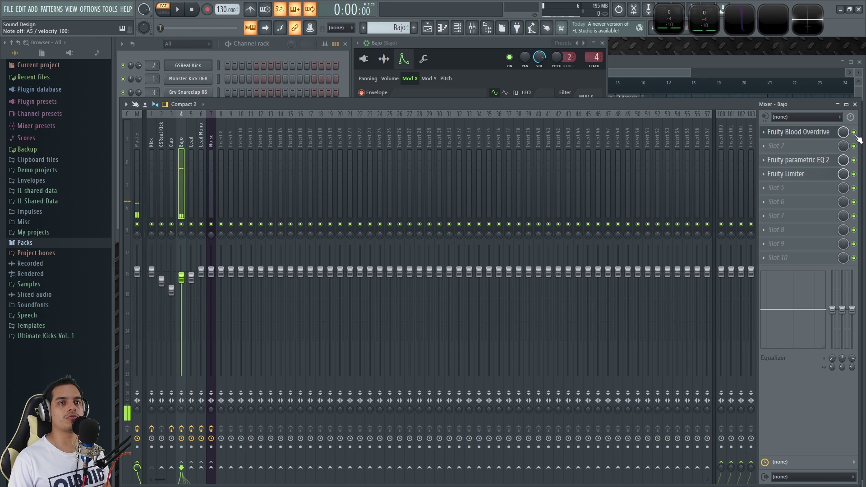
Open Fruity parametric EQ 2 on the Bajo track and examine its curve while auditioning notes and the pattern.
click(812, 159)
drag(331, 157, 392, 157)
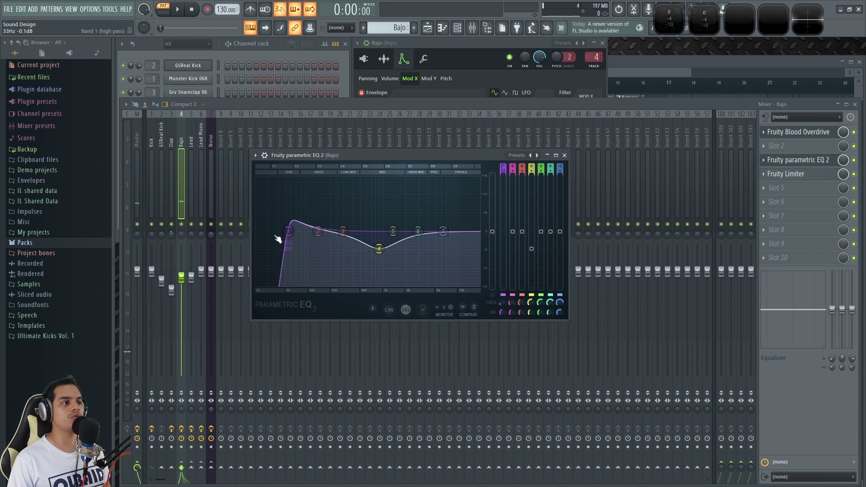
key(c)
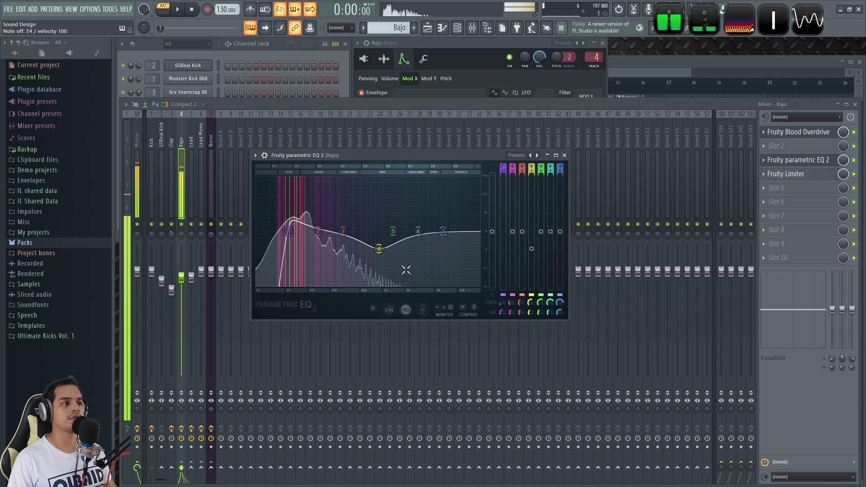
key(x)
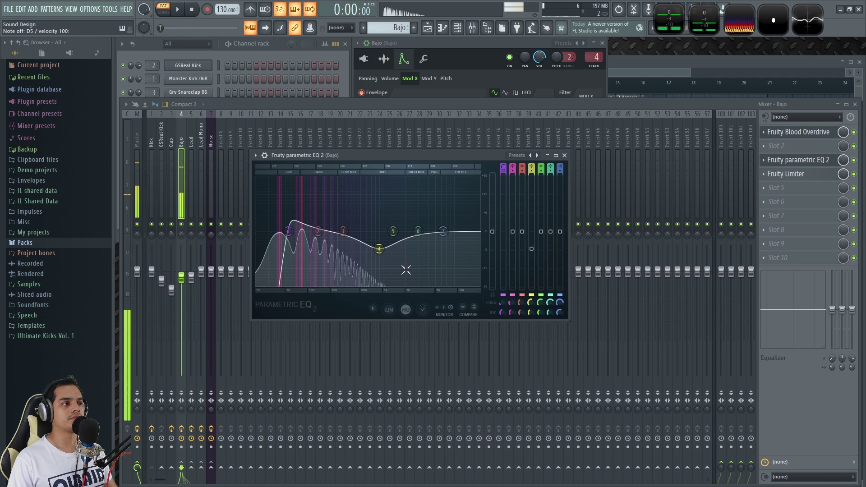
key(space)
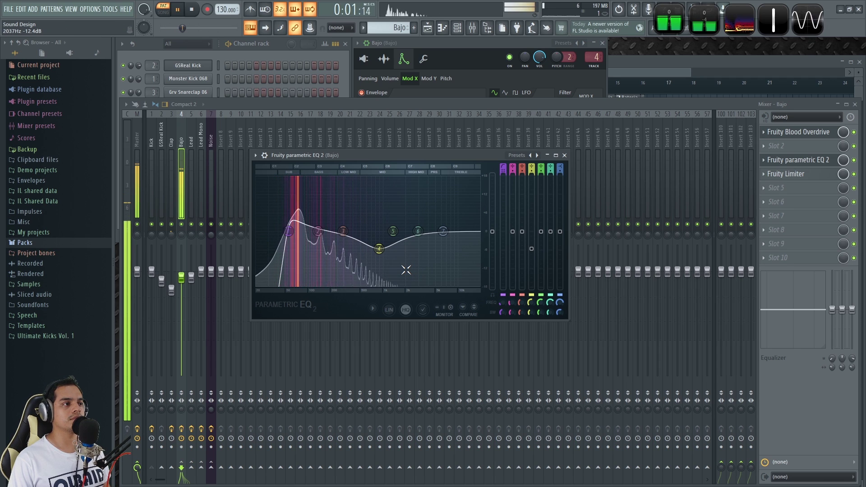
key(space)
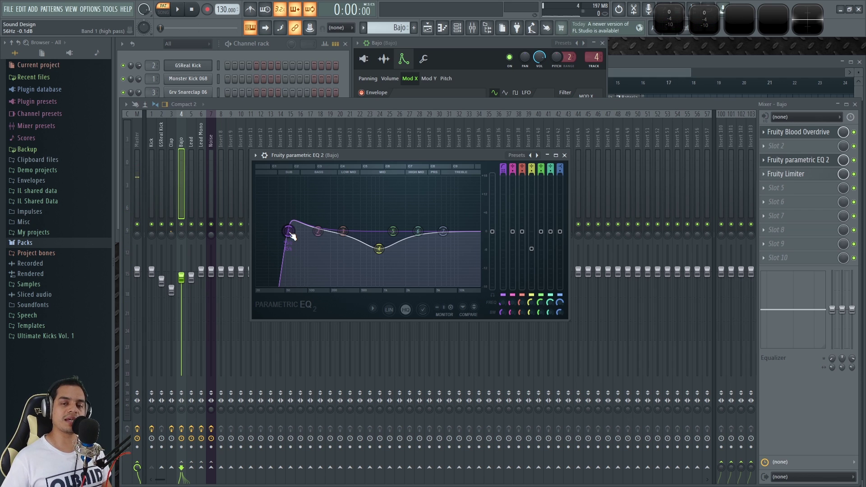
Set the high-pass band 1 of the Bajo EQ to 52 Hz with a 49% bandwidth while the pattern plays.
key(space)
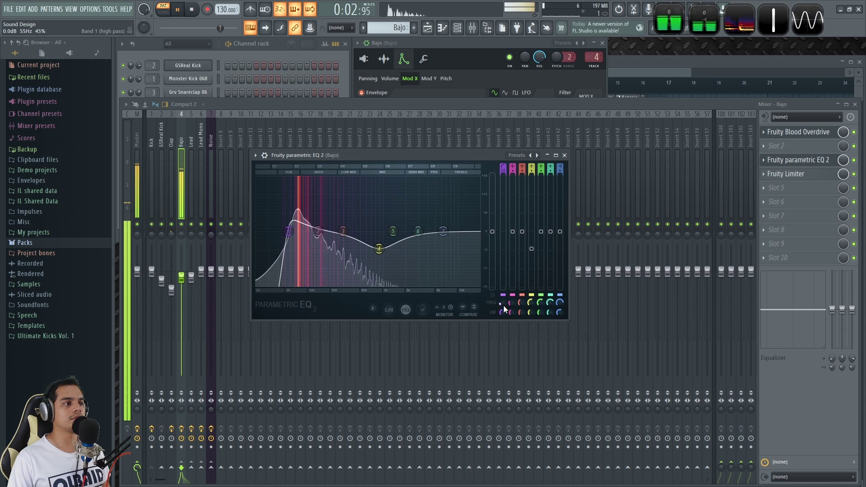
drag(503, 313, 501, 309)
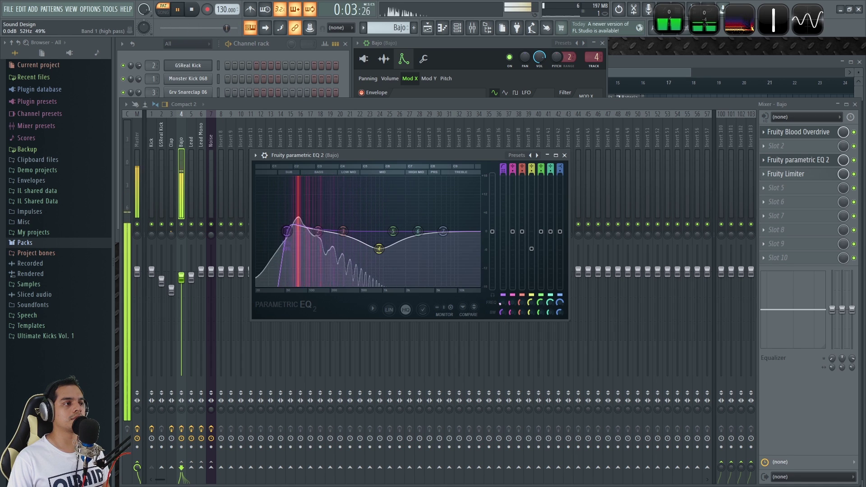
key(space)
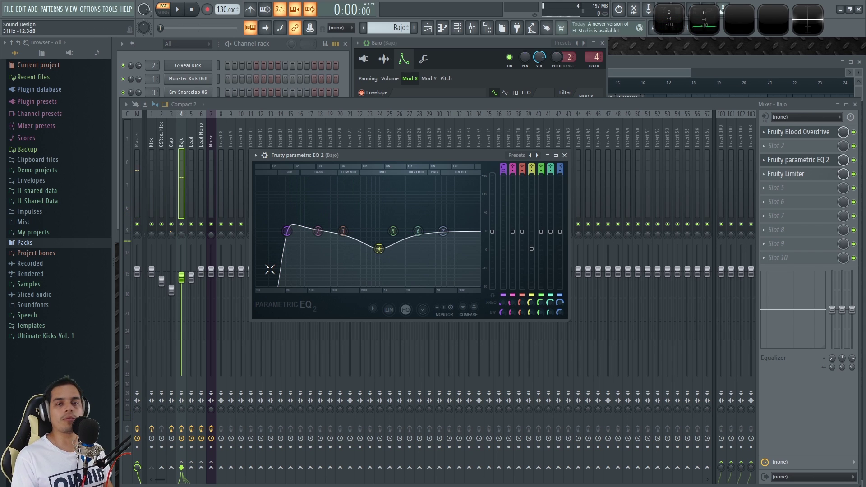
Close the Bajo EQ and open the Fruity Limiter on the same mixer track.
click(556, 156)
click(815, 174)
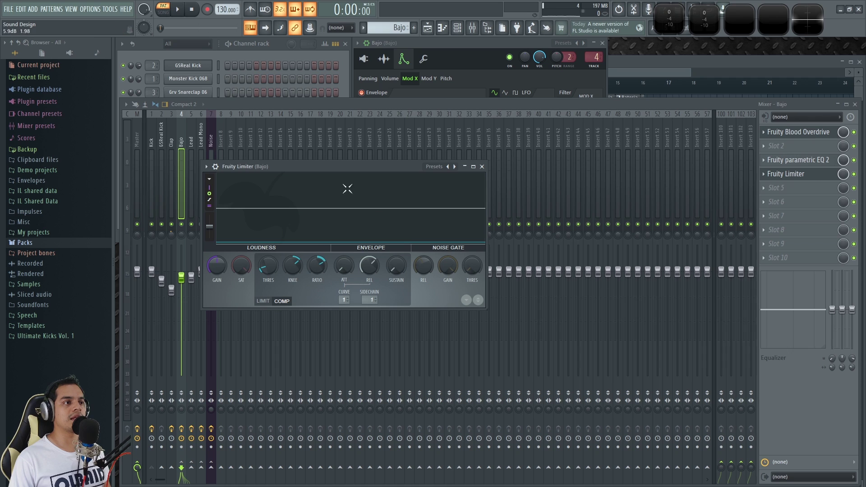
drag(340, 174, 431, 176)
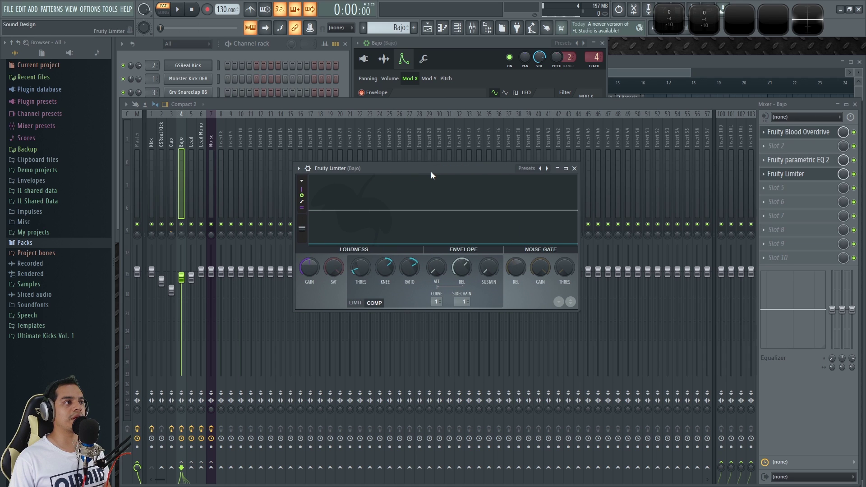
Leave only Track 1 (Bateria) and Track 2 (Bajo) active in the playlist and switch playback to song mode.
click(671, 66)
scroll(318, 93, up, 3)
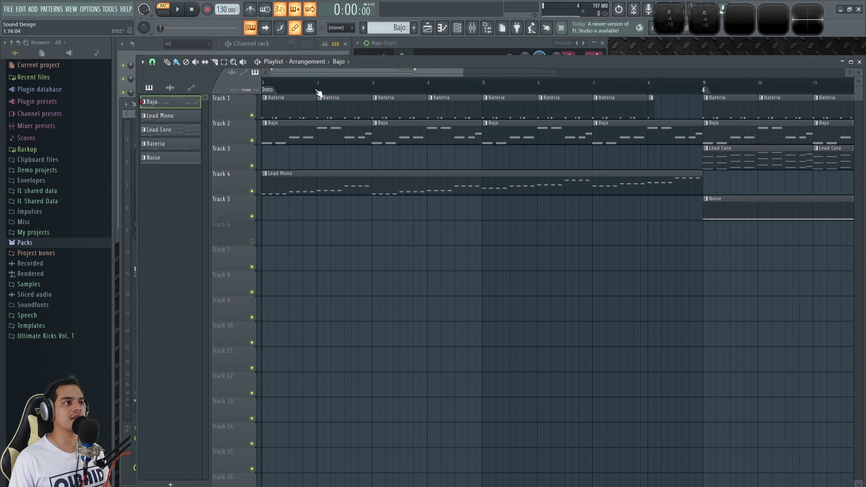
right_click(252, 115)
click(251, 140)
click(164, 11)
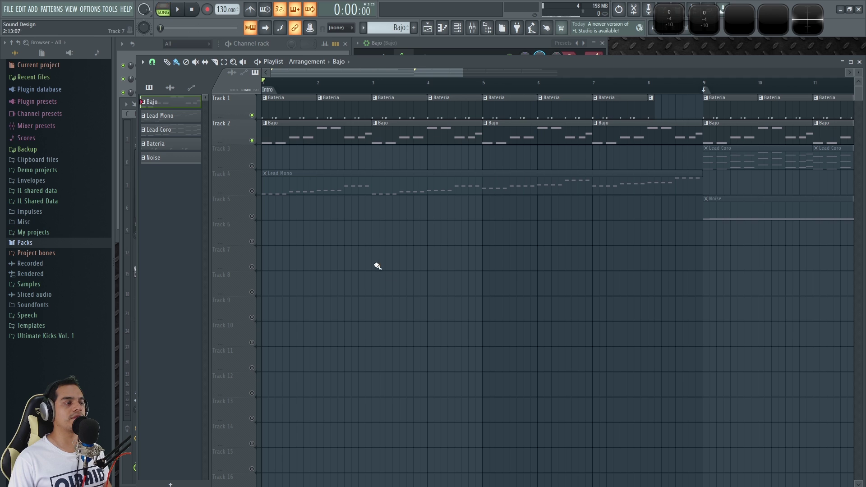
Compare the Bajo with its Fruity Limiter bypassed and active while the drums and bass play.
key(F9)
click(785, 174)
key(space)
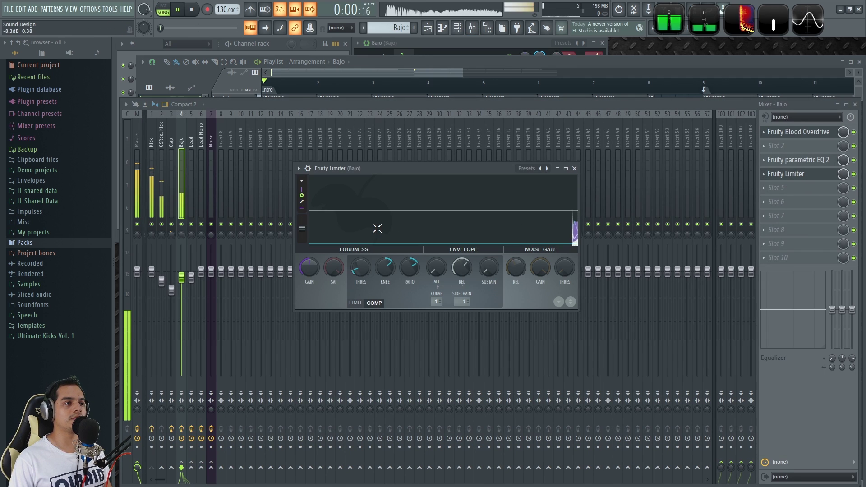
click(307, 168)
click(550, 183)
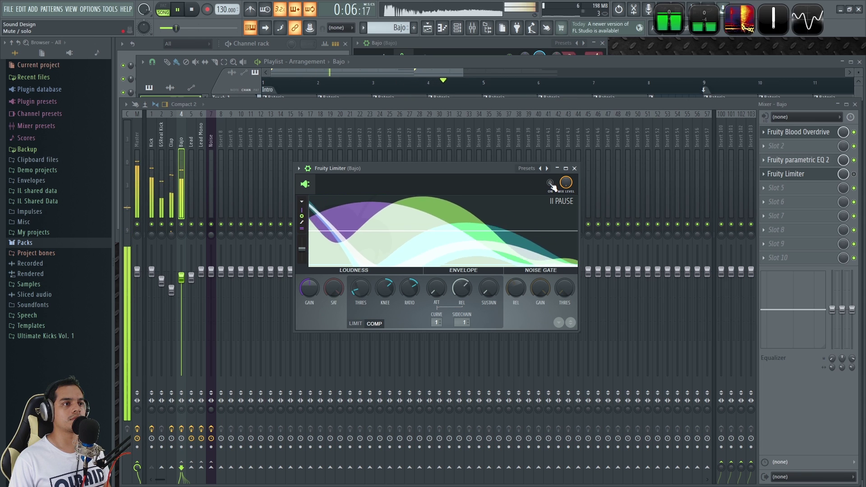
click(550, 182)
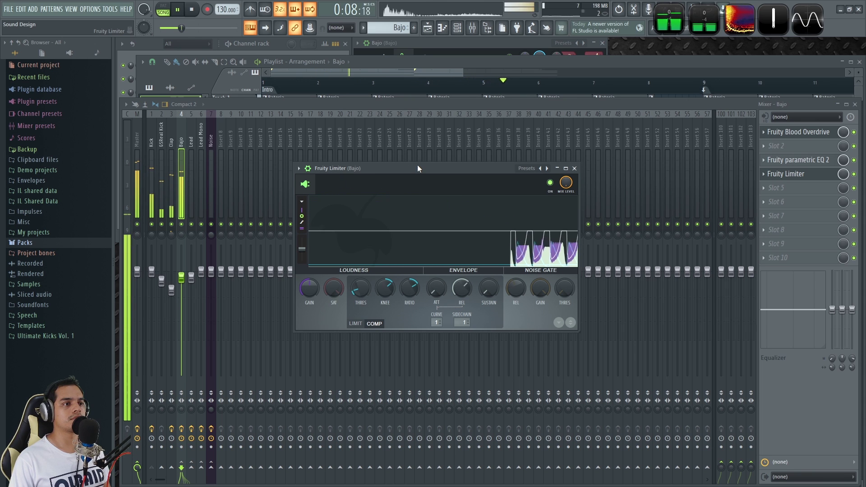
click(574, 168)
key(space)
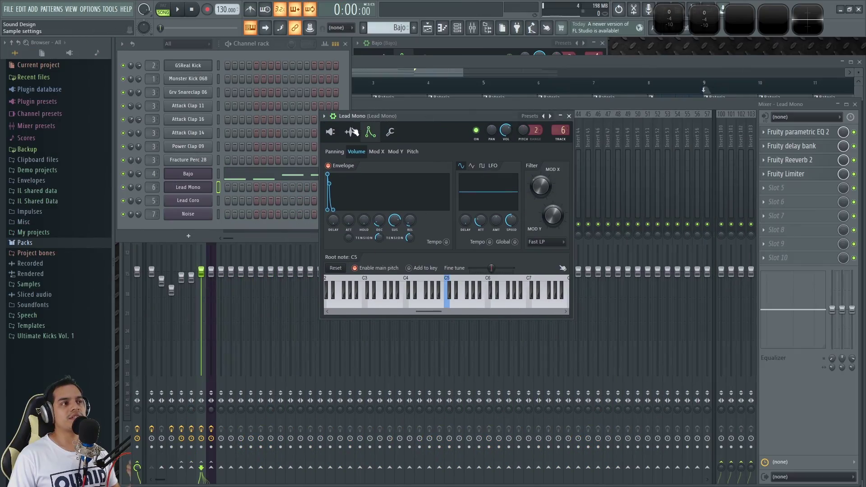
Audition the Lead Mono channel and try the sine shape on oscillator 1.
drag(370, 115, 357, 87)
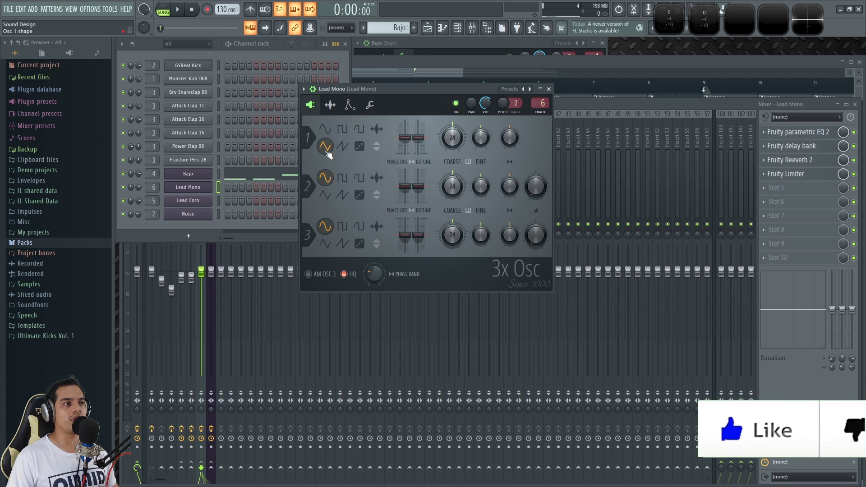
key(c)
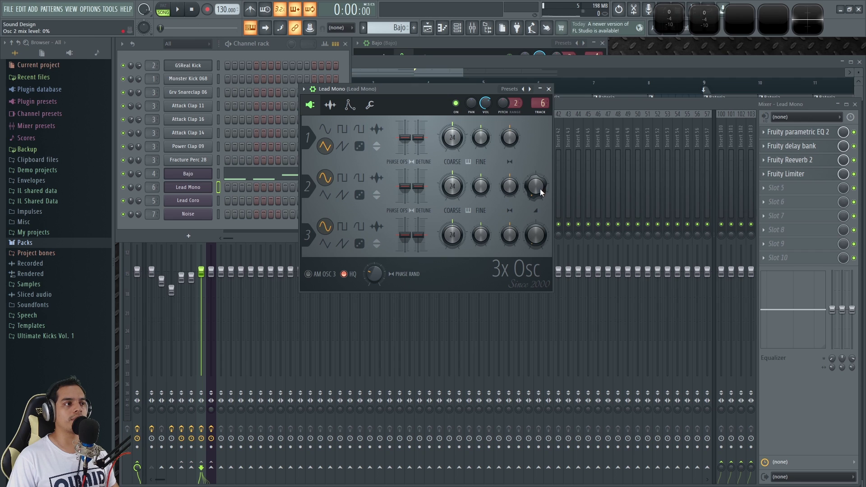
key(c)
click(325, 129)
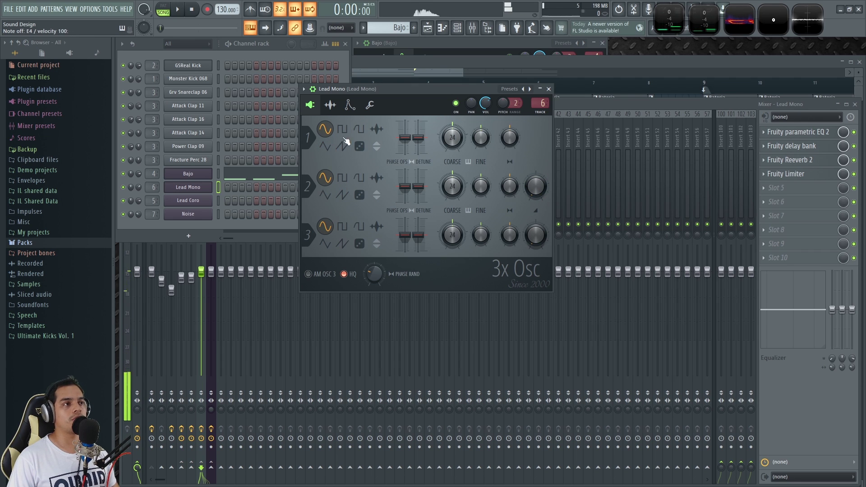
Select the Lead Mono pattern, reactivate all playlist tracks, and bring up the channel rack.
key(F5)
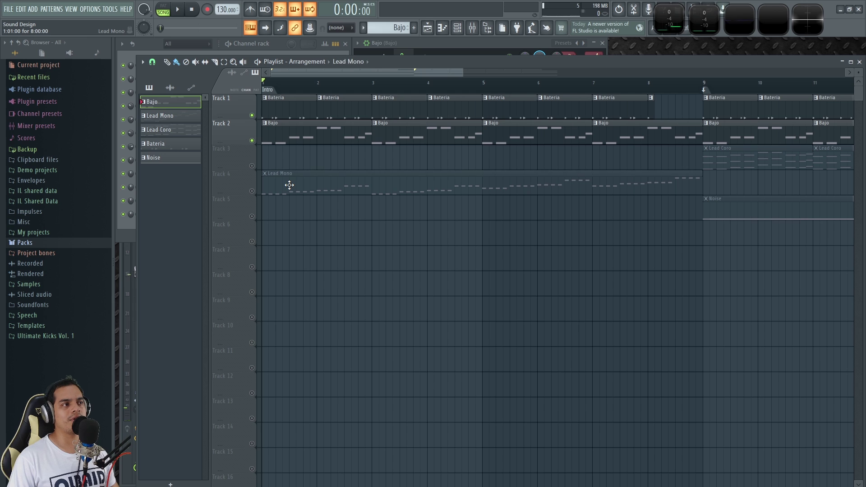
click(290, 185)
right_click(252, 192)
right_click(253, 191)
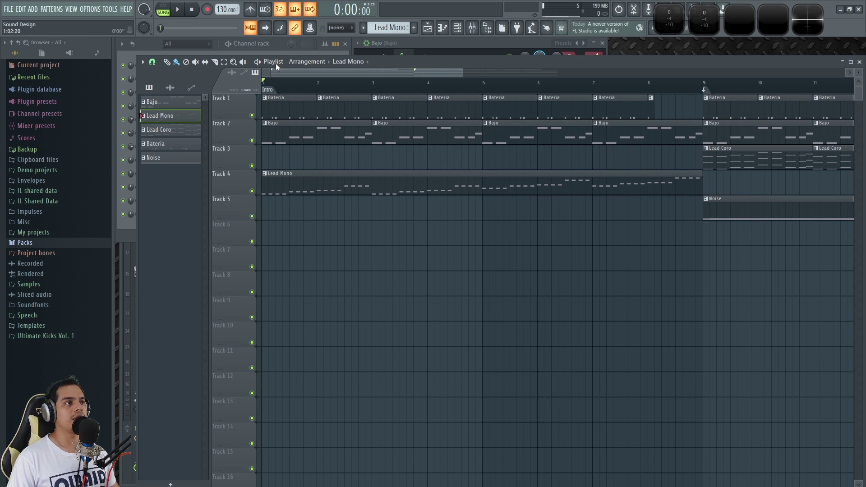
click(278, 42)
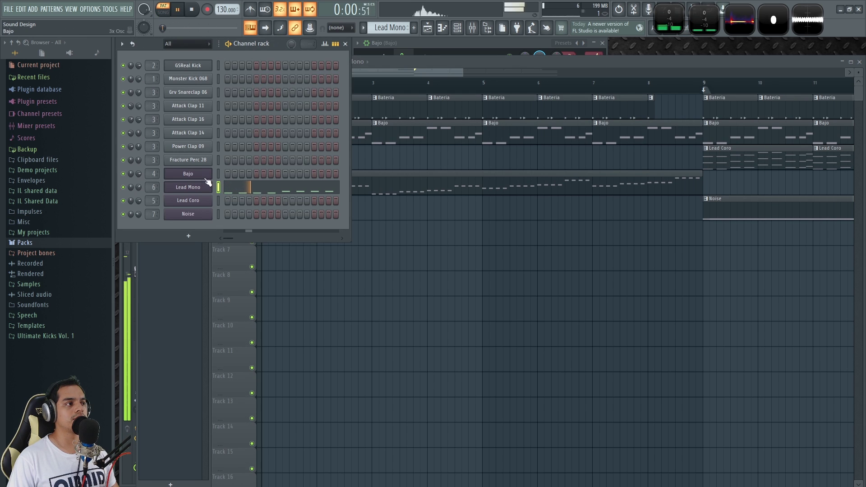
Set Lead Mono oscillator 1 back to the triangle shape while playing its pattern.
click(189, 187)
drag(405, 90, 438, 95)
key(space)
click(359, 152)
key(space)
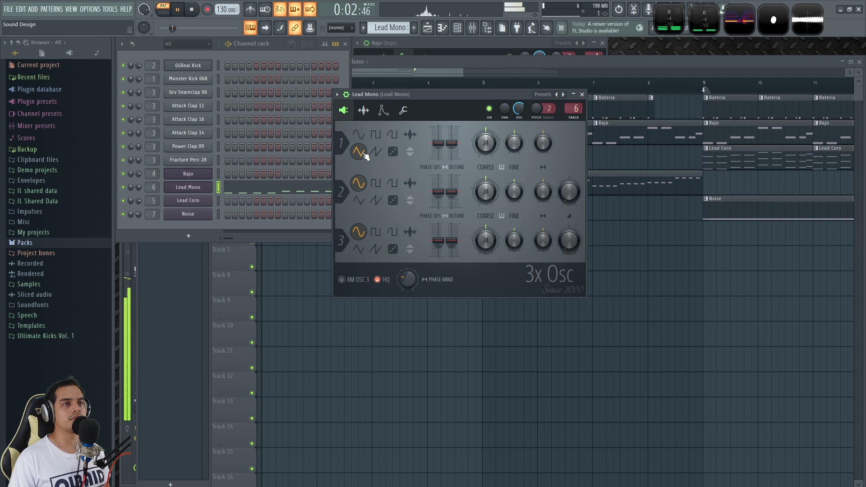
key(space)
Open the Wave Candy spectrum and compare the sine and triangle shapes of Lead Mono oscillator 1 during playback.
click(737, 24)
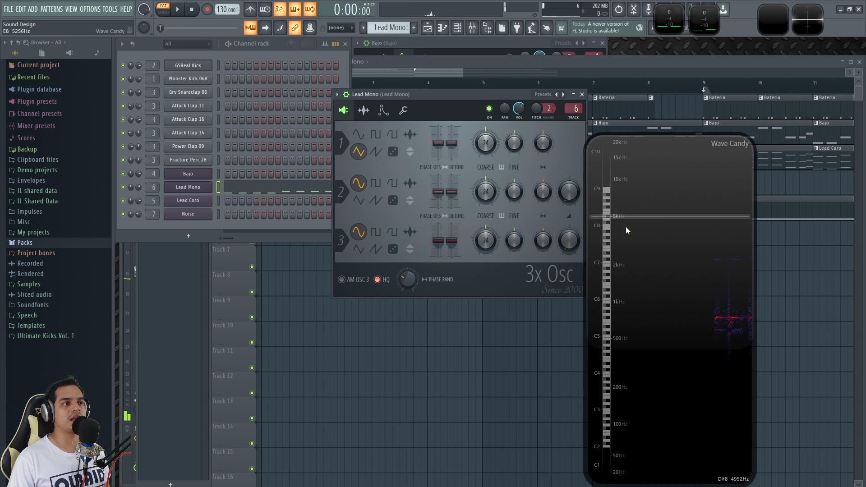
drag(492, 95, 480, 102)
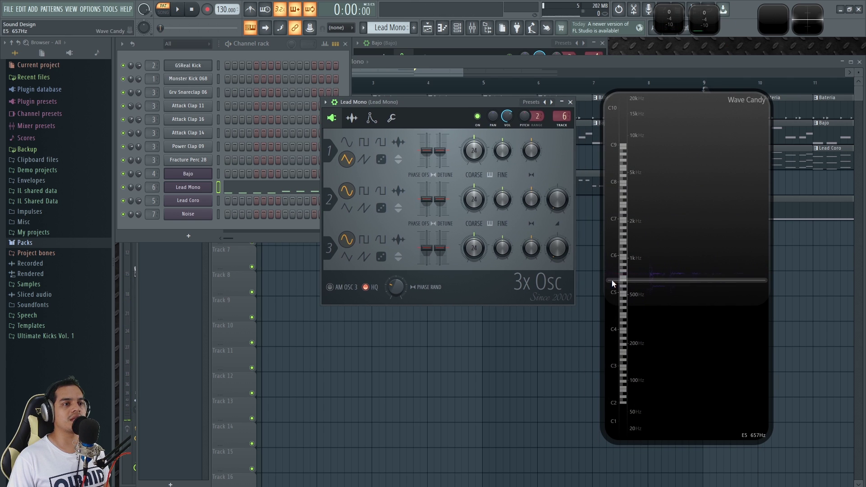
key(space)
click(347, 143)
key(space)
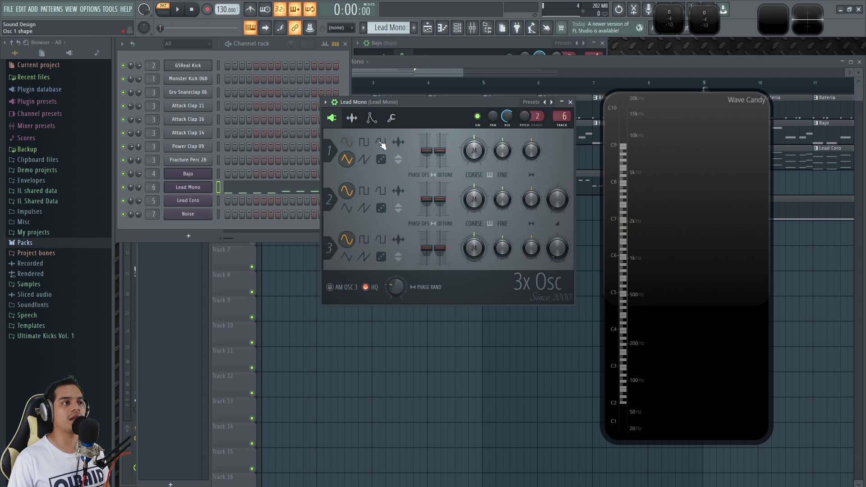
Review the Lead Mono volume envelope together with its Mod X and panning modulation settings.
drag(385, 102, 380, 103)
click(365, 119)
drag(438, 116, 420, 123)
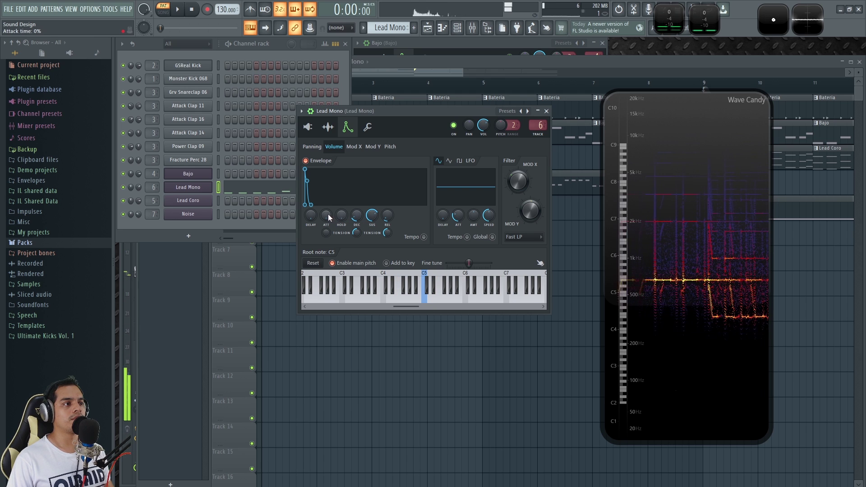
click(358, 151)
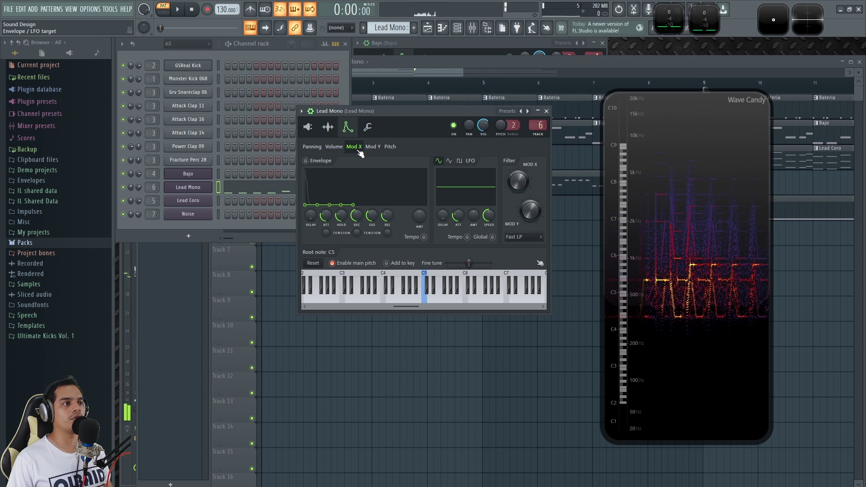
click(334, 147)
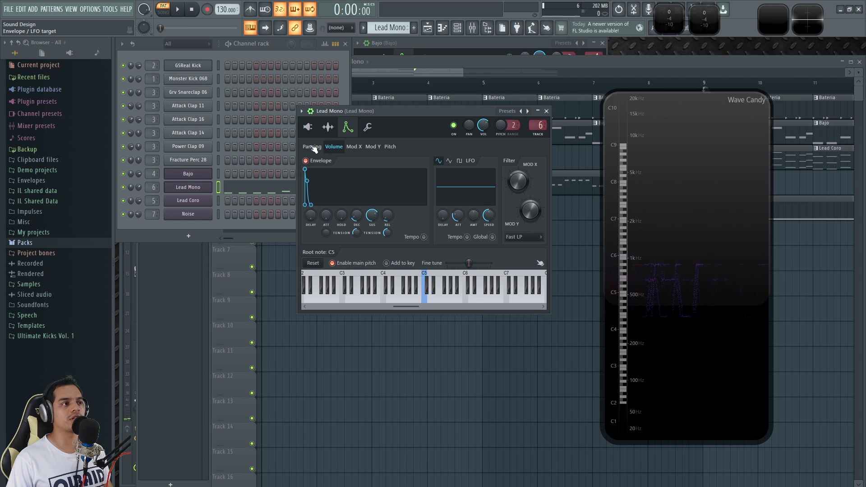
click(315, 148)
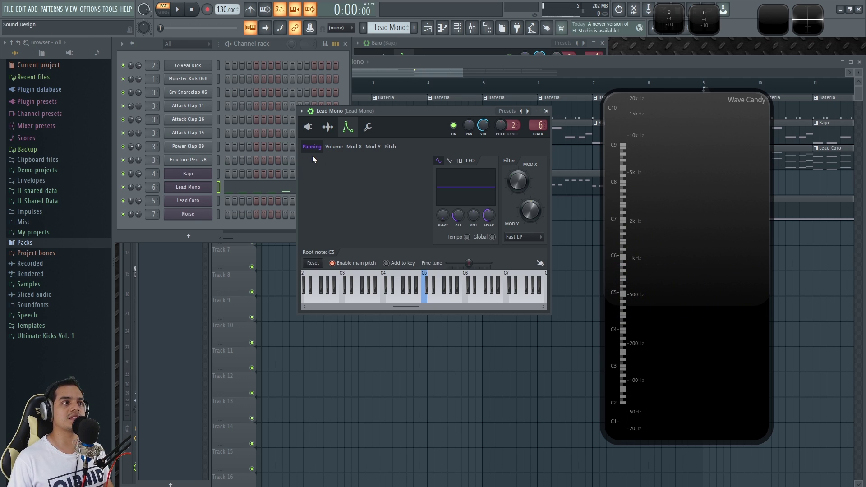
Enable the Lead Mono Mod X envelope and shape it with no attack, a short decay, -23% decay tension and a lower amount.
click(353, 146)
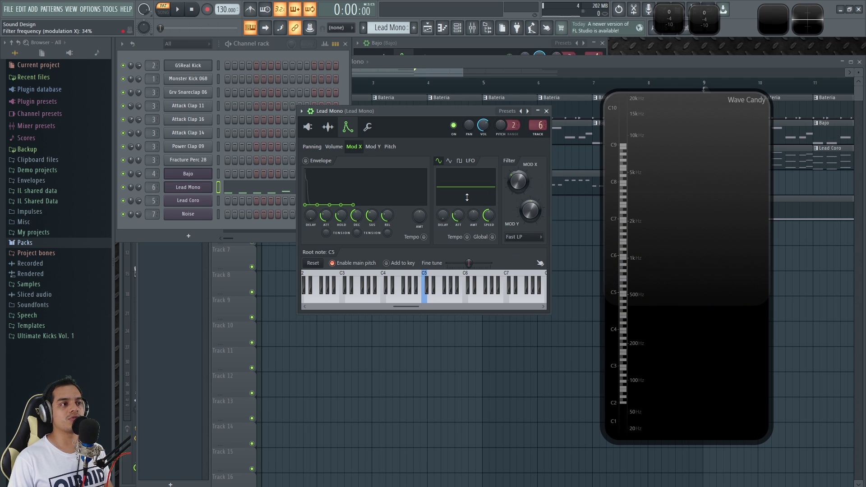
click(306, 160)
drag(326, 216, 356, 221)
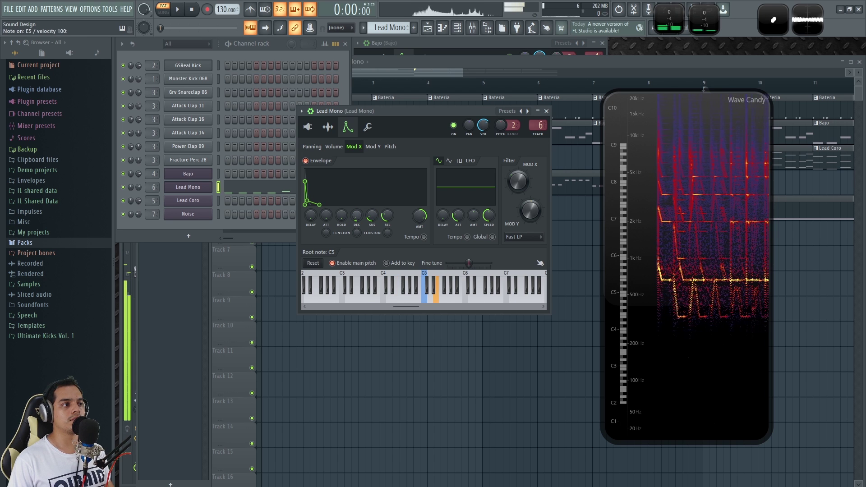
drag(421, 218, 421, 266)
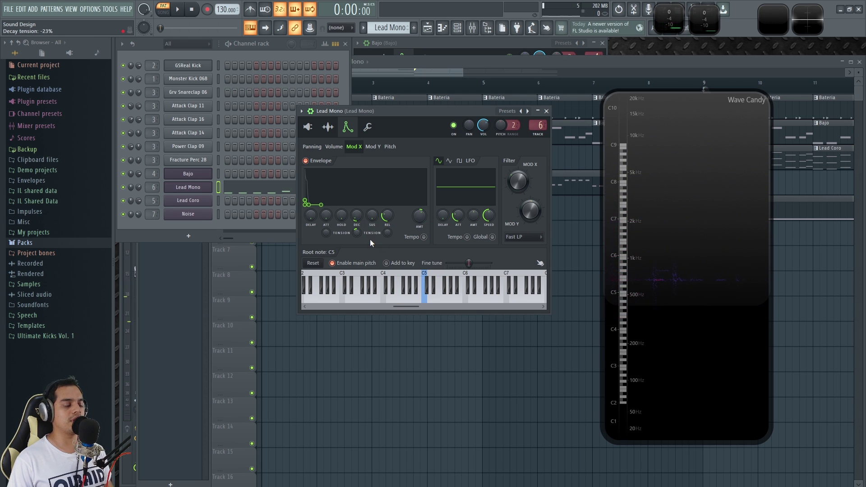
Audition Lead Mono with its Mod X envelope, switch that envelope off and close the instrument.
key(space)
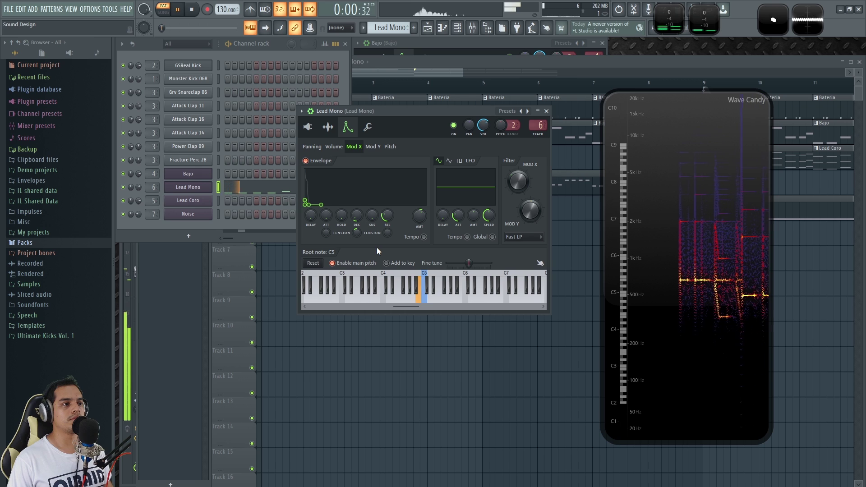
key(space)
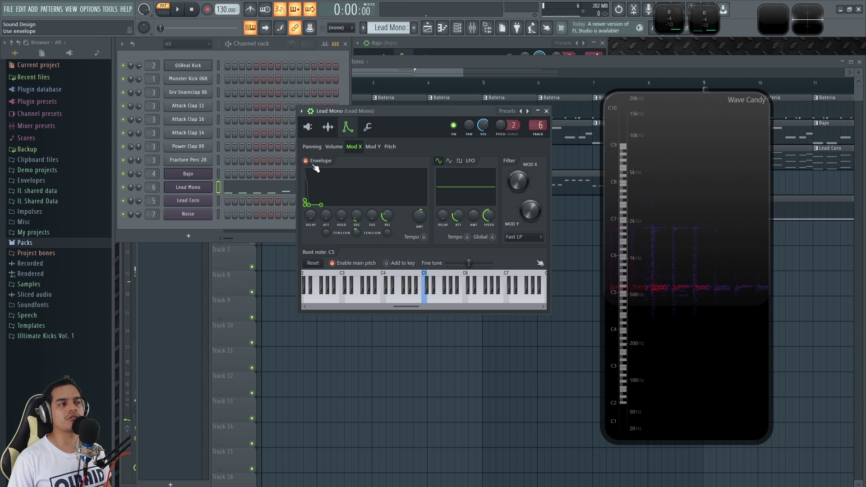
click(315, 164)
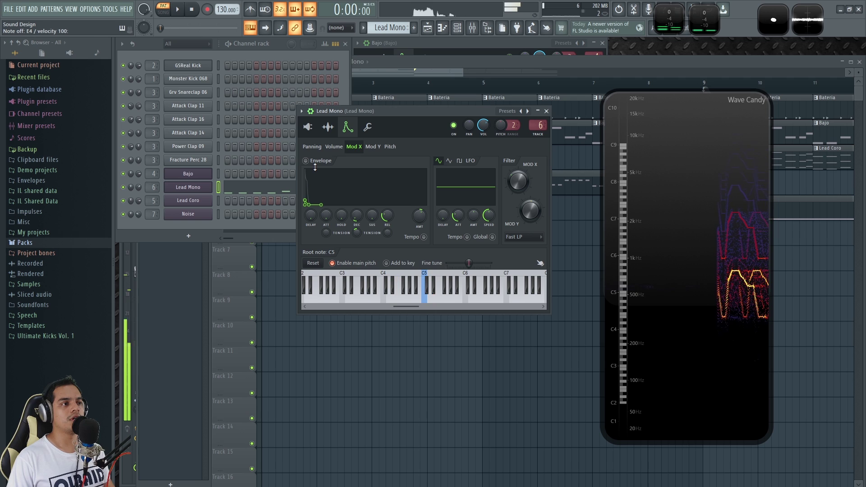
click(309, 128)
drag(385, 117, 376, 119)
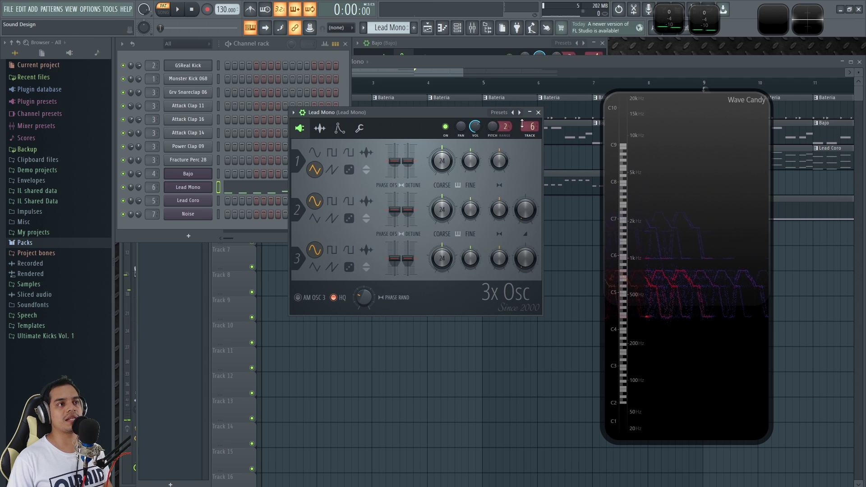
click(539, 113)
Inspect Lead Mono's Fruity parametric EQ 2 in the mixer and bypass all four effects on that track.
key(F9)
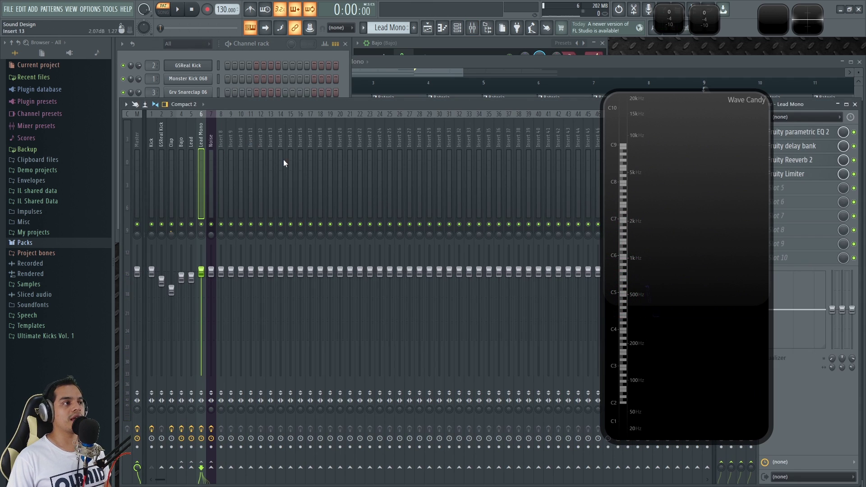
double_click(670, 179)
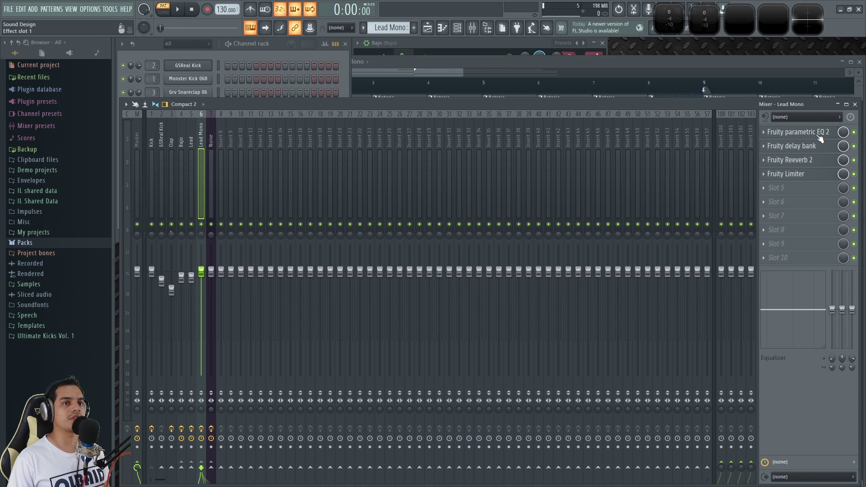
click(794, 132)
drag(293, 115, 534, 88)
drag(620, 86, 598, 82)
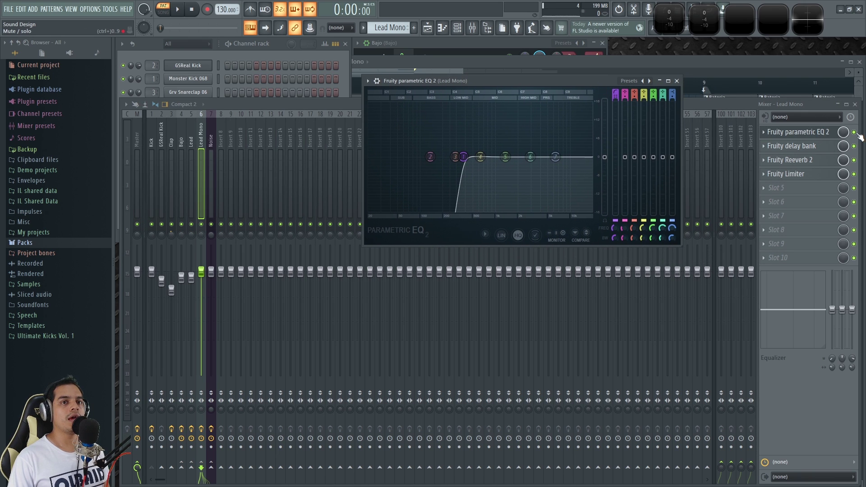
click(854, 132)
click(854, 146)
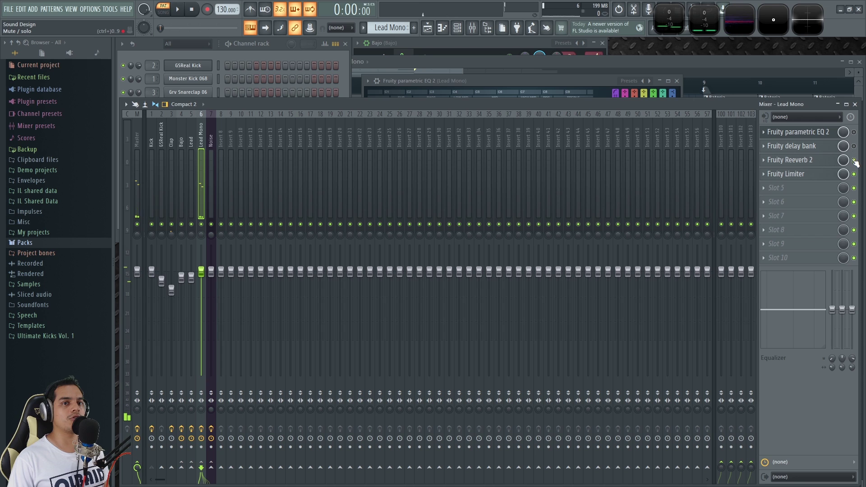
Display the Wave Candy spectrum and play Lead Mono without effects to examine its low-frequency content.
double_click(741, 21)
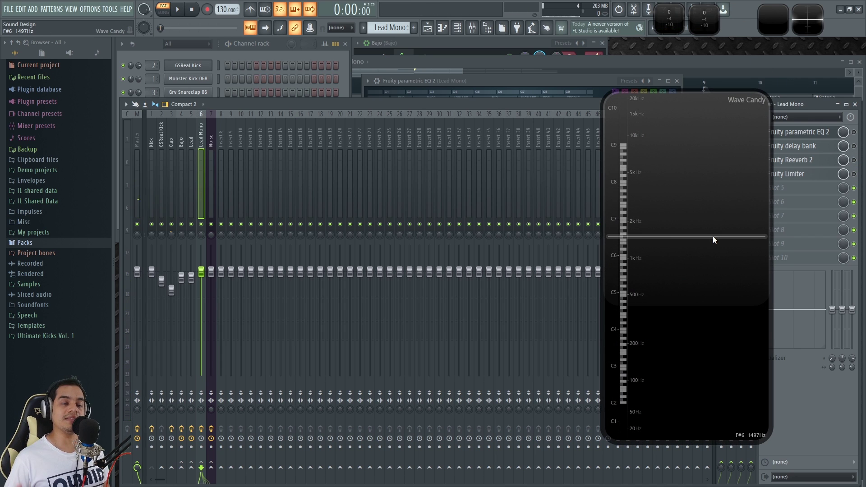
key(m)
key(m)
key(m)
key(m)
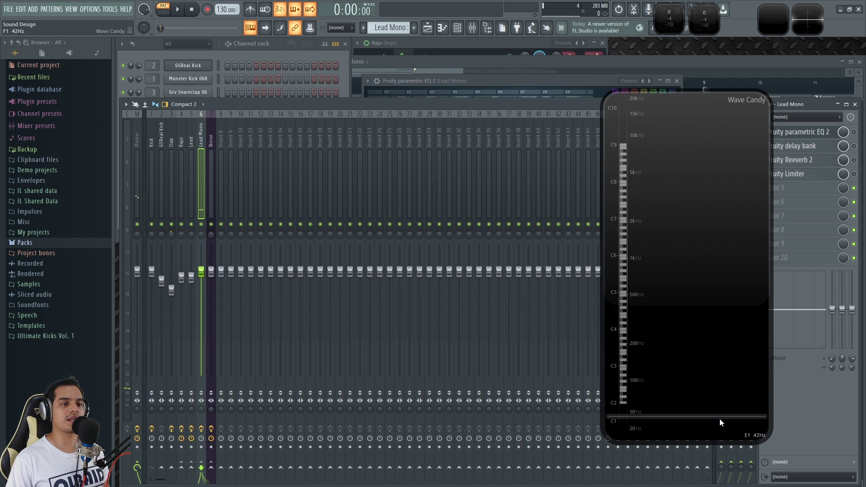
key(space)
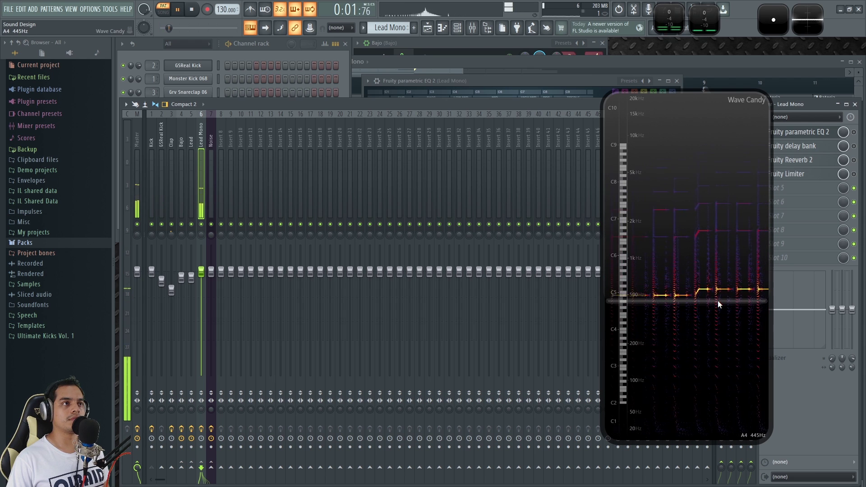
Re-enable Fruity parametric EQ 2 on Lead Mono during playback and compare the spectrum with the unprocessed sound.
click(808, 132)
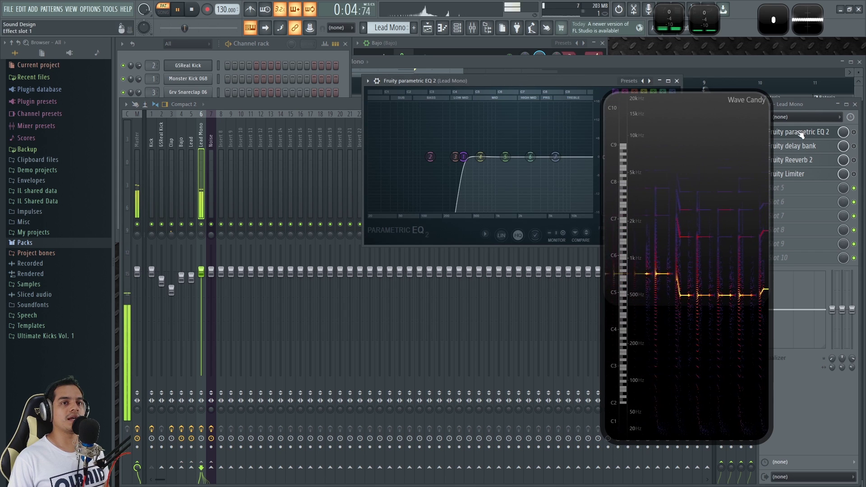
click(853, 133)
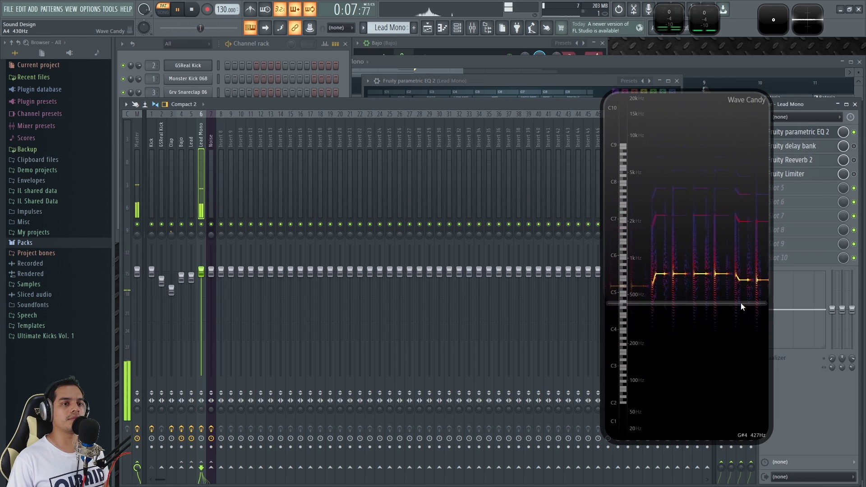
click(521, 79)
key(space)
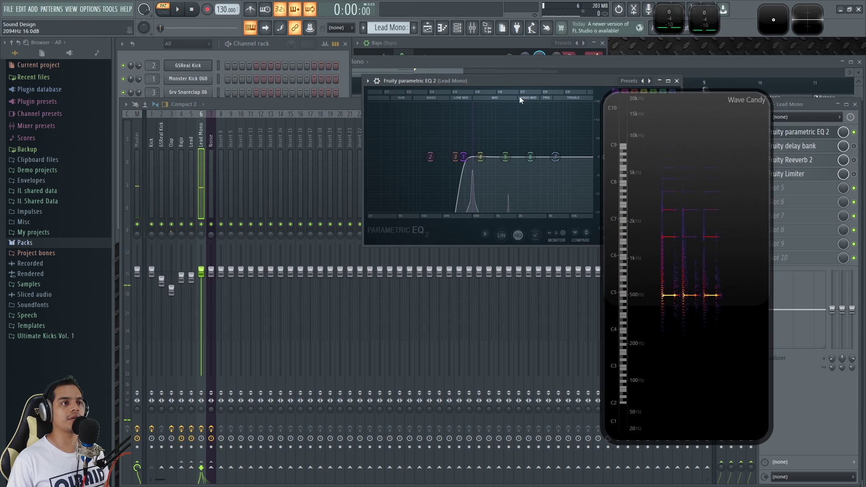
Raise the high-pass band 1 frequency of Lead Mono's EQ to 418 Hz and audition the pattern.
drag(704, 191, 799, 204)
drag(615, 229, 616, 226)
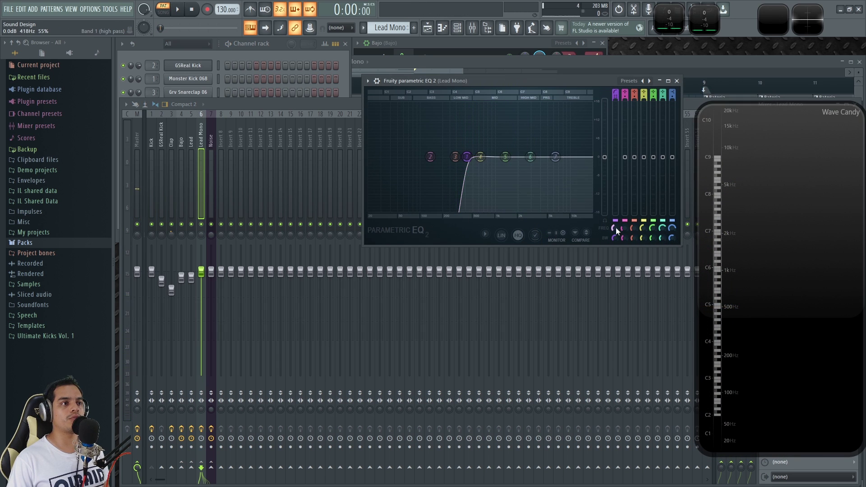
key(space)
key(space)
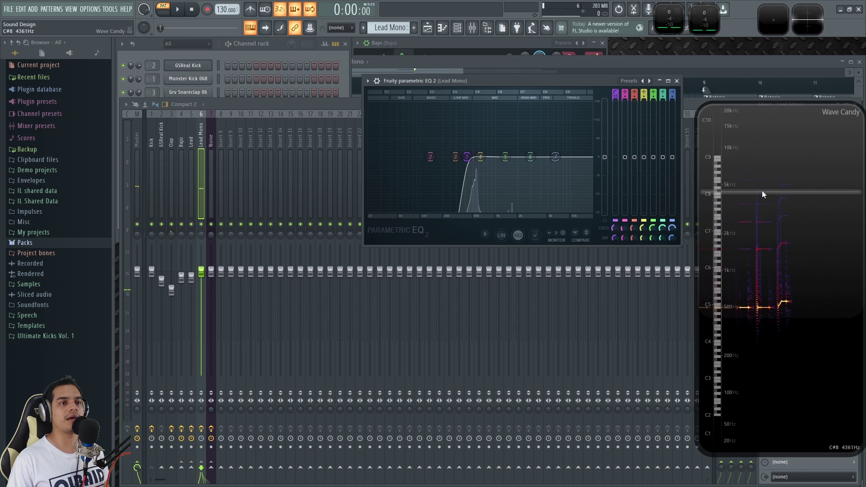
Hide Wave Candy, watch Lead Mono's signal against the EQ curve during playback, and close the EQ.
double_click(761, 192)
drag(579, 82, 561, 88)
key(space)
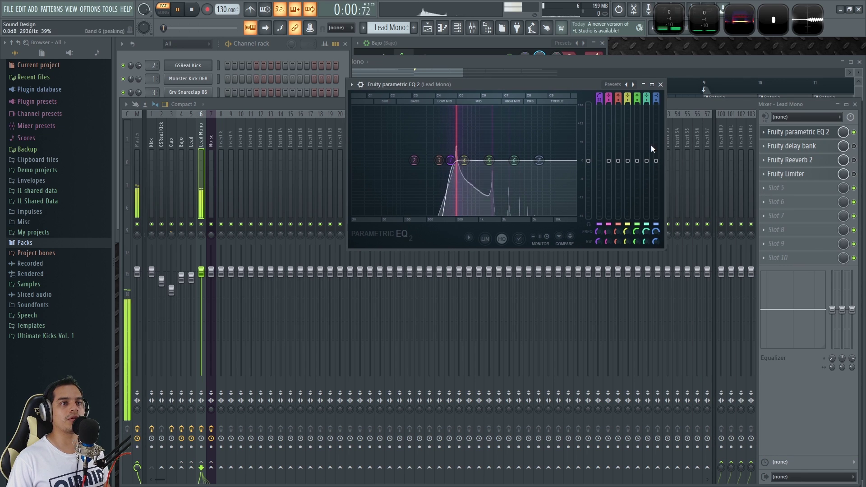
drag(572, 83, 578, 92)
key(space)
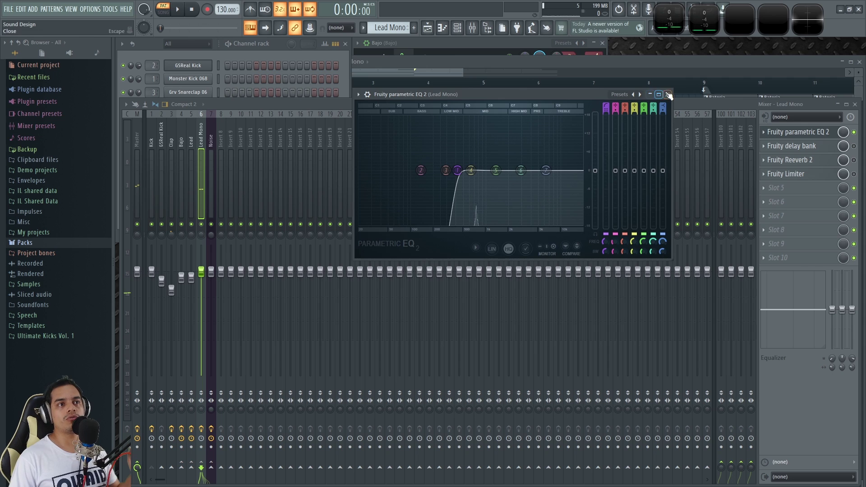
click(667, 94)
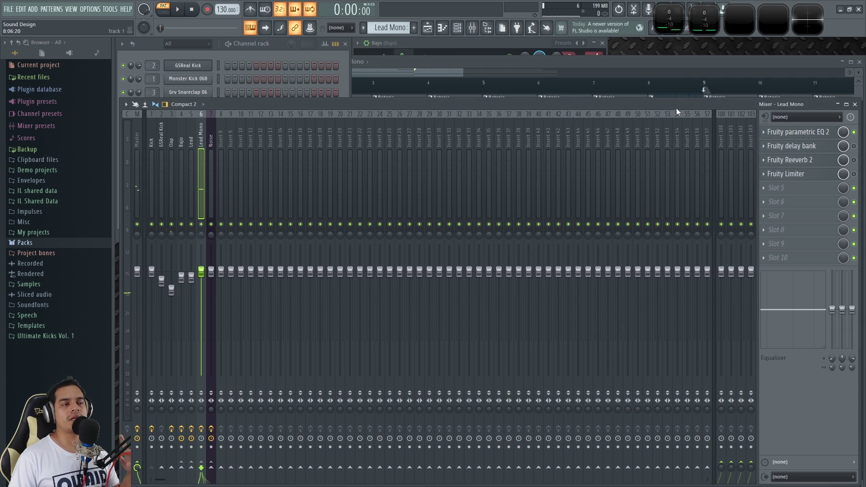
Re-enable Fruity delay bank on the Lead Mono track and open it to show its feedback settings.
click(825, 147)
click(855, 146)
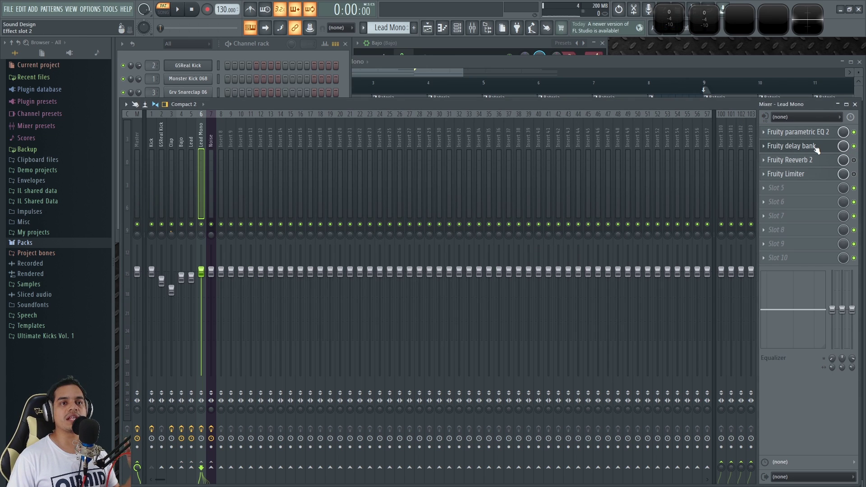
click(816, 147)
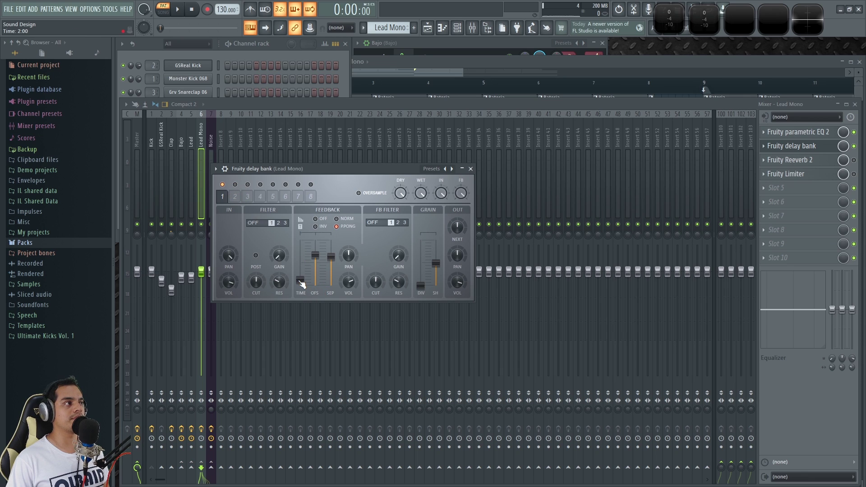
key(w)
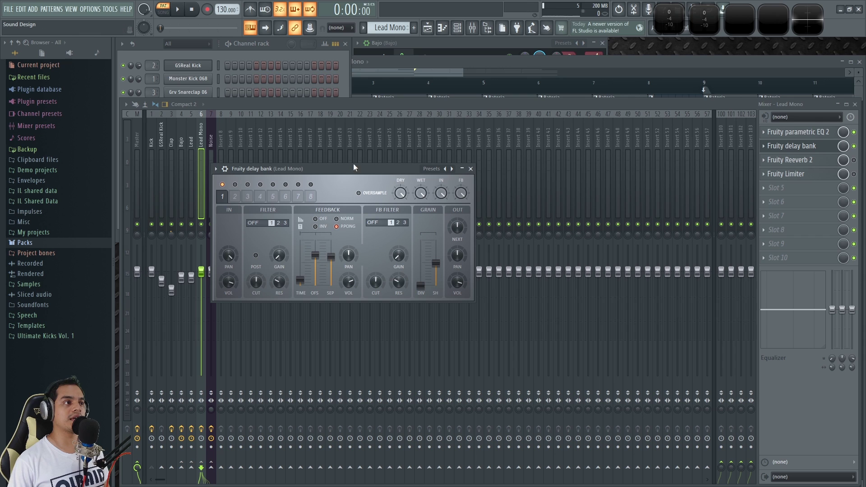
drag(327, 169, 449, 120)
Open the Lead Mono piano roll and examine its repeated notes and alternating velocities during playback.
click(275, 43)
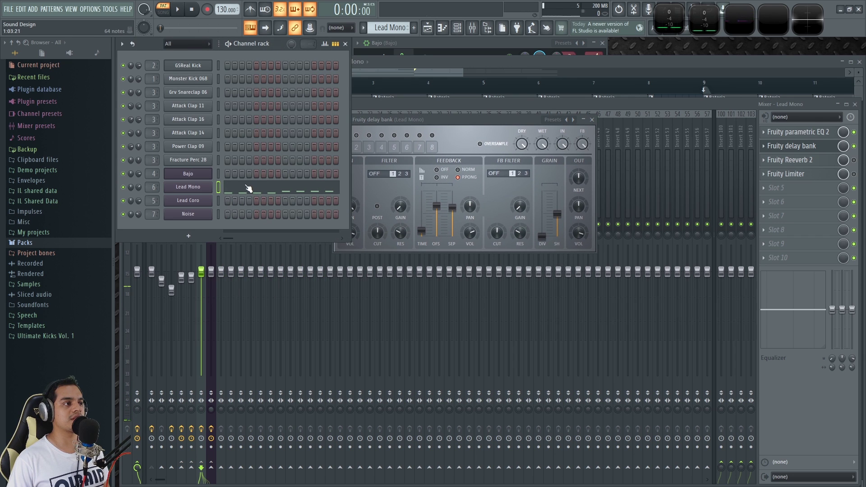
click(249, 188)
scroll(192, 199, up, 4)
scroll(193, 198, up, 2)
click(191, 275)
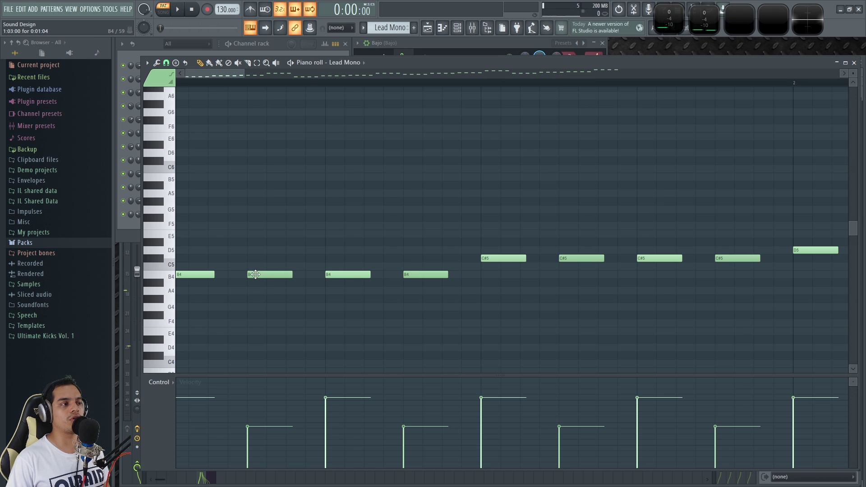
scroll(256, 274, down, 3)
key(space)
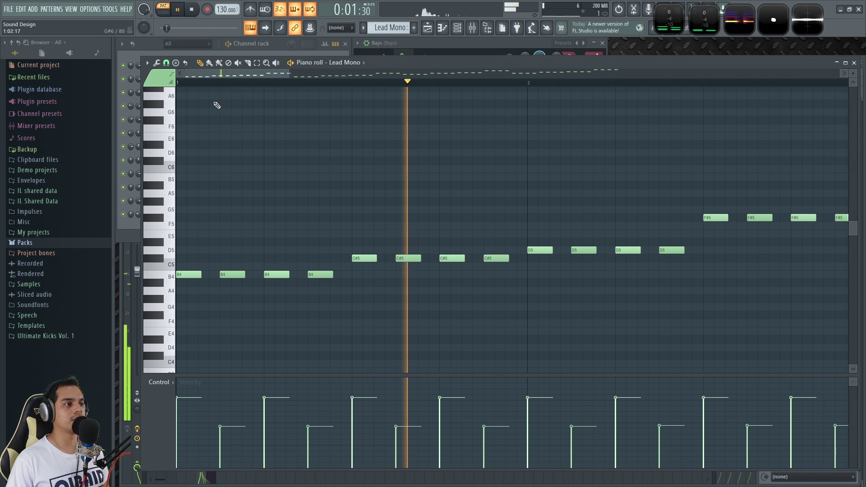
scroll(325, 176, down, 3)
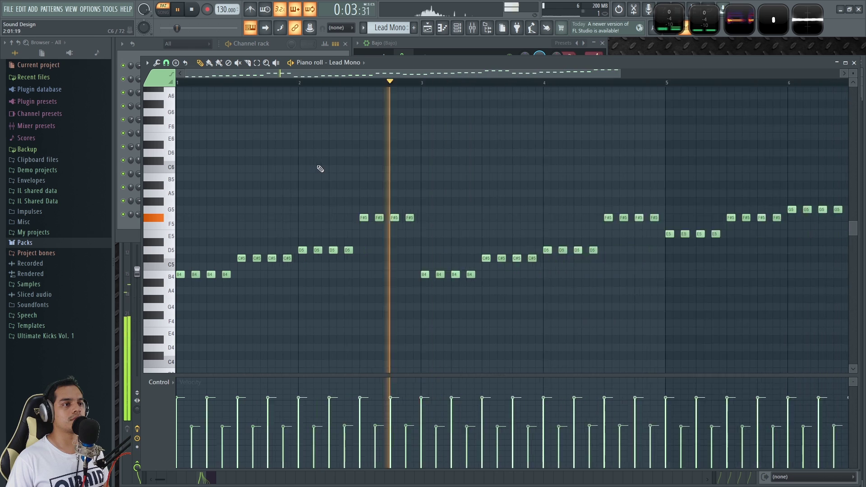
scroll(320, 168, down, 2)
key(space)
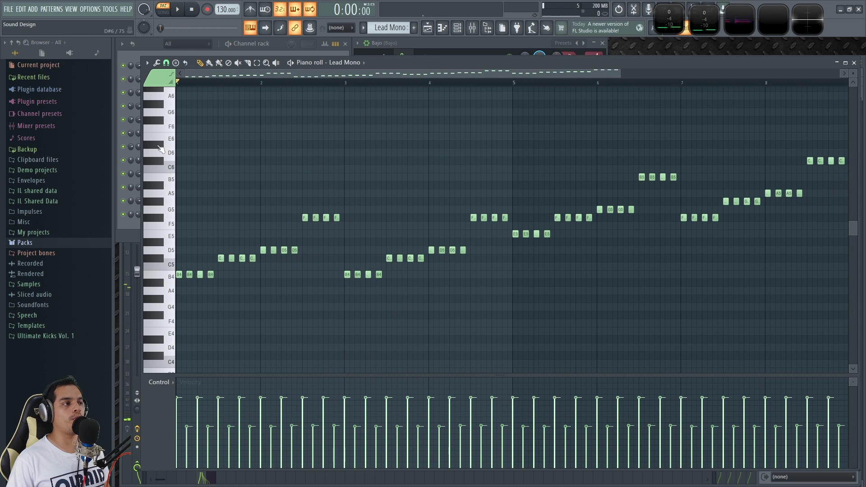
scroll(159, 152, up, 5)
ctrl+click(231, 275)
ctrl+click(316, 275)
ctrl+click(402, 258)
drag(490, 232, 524, 344)
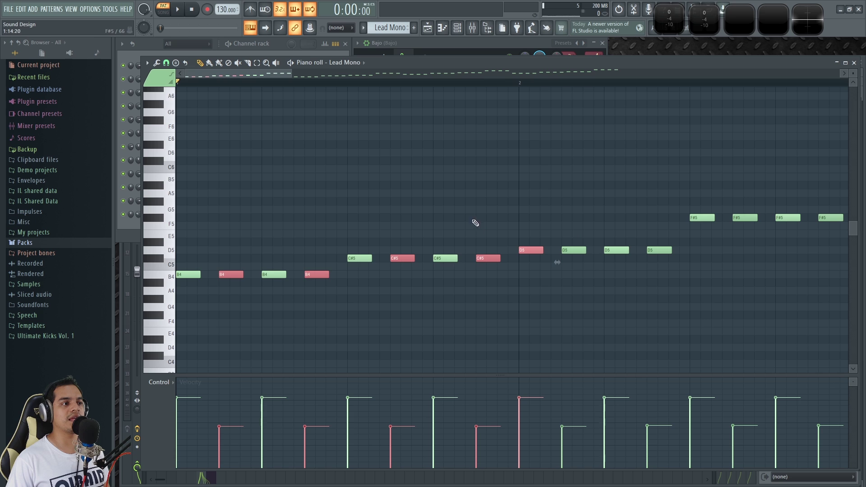
key(ctrl+d)
Try raising the softer B4 and C#5 notes in bar 1 to the velocity of the accented ones, play them, and undo the change.
ctrl+click(231, 274)
ctrl+click(316, 275)
ctrl+click(403, 258)
drag(475, 231, 485, 287)
drag(214, 406, 510, 401)
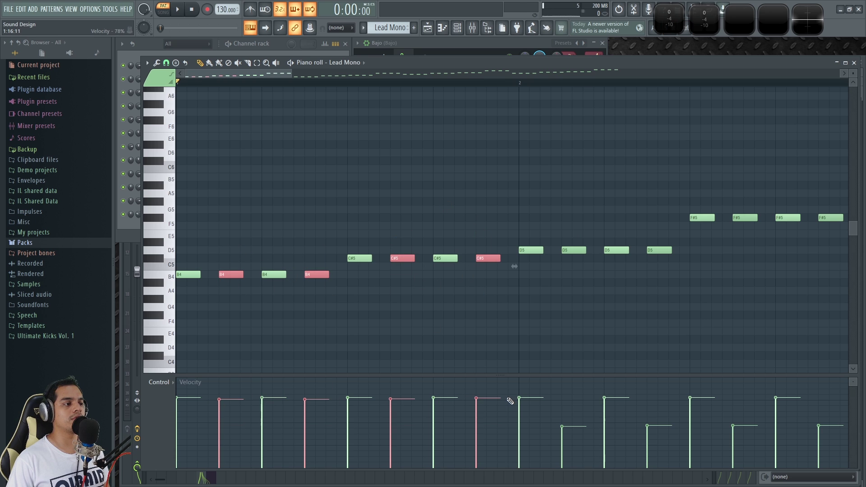
key(space)
key(space)
key(ctrl+z)
Play the Lead Mono notes with their alternating velocities and close the piano roll.
key(space)
key(space)
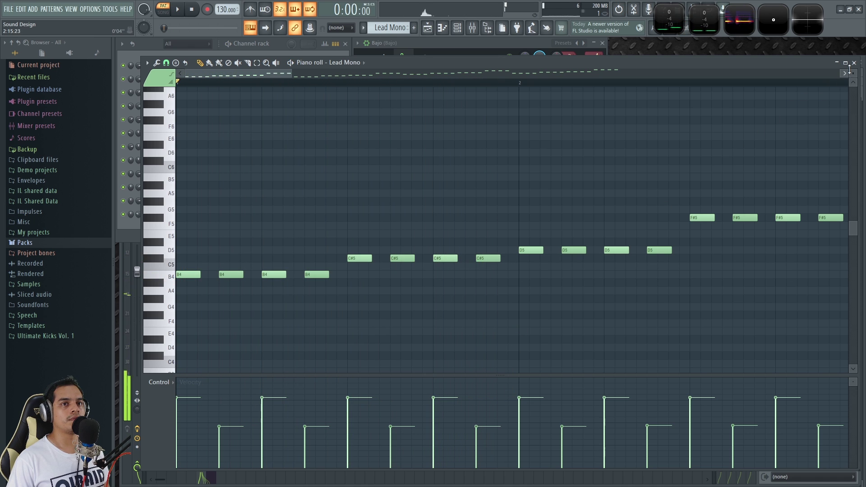
click(855, 63)
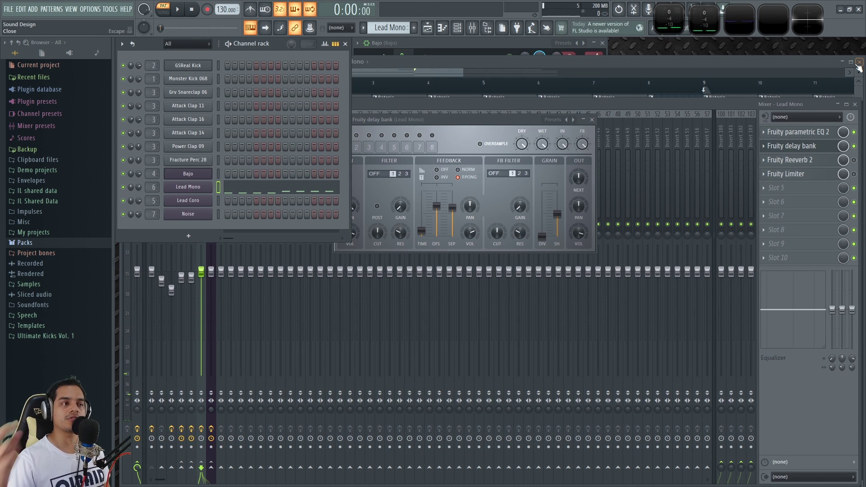
Turn on bank 2 of Fruity delay bank, review the feedback settings of banks 1 and 2, and play Lead Mono.
click(466, 131)
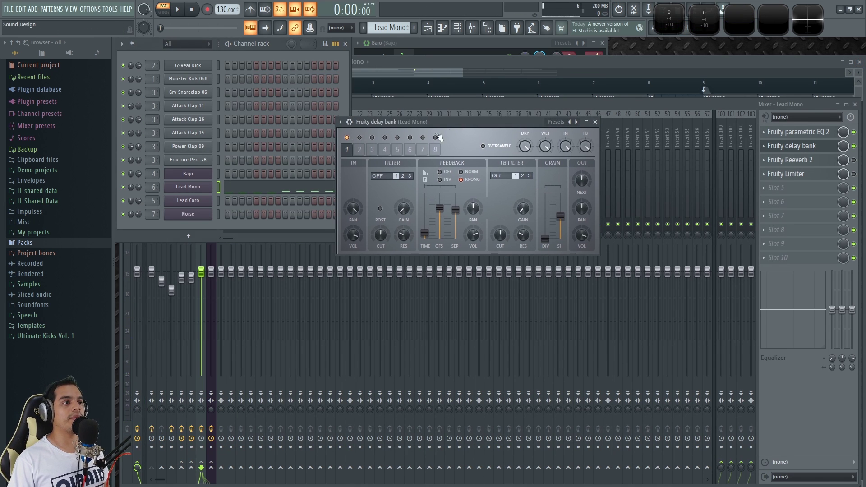
click(360, 150)
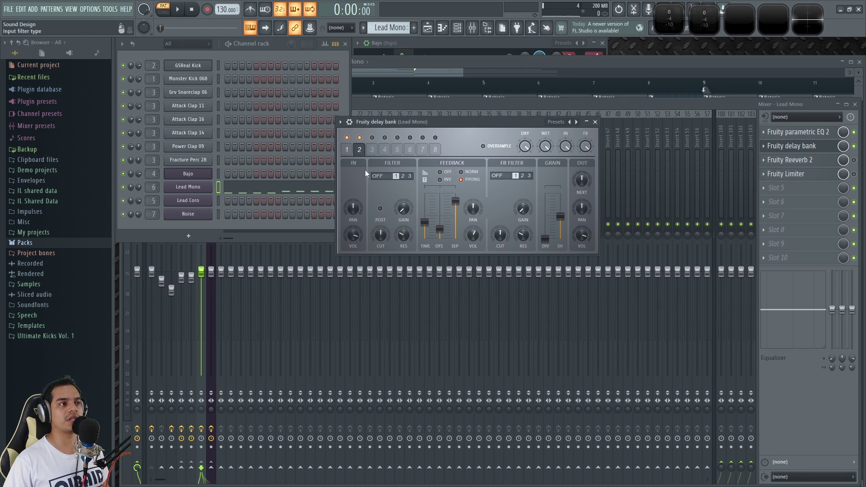
click(347, 150)
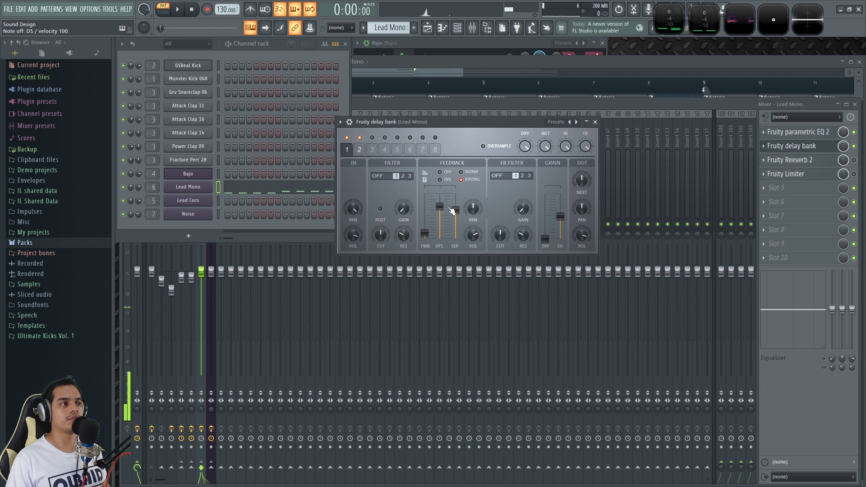
key(space)
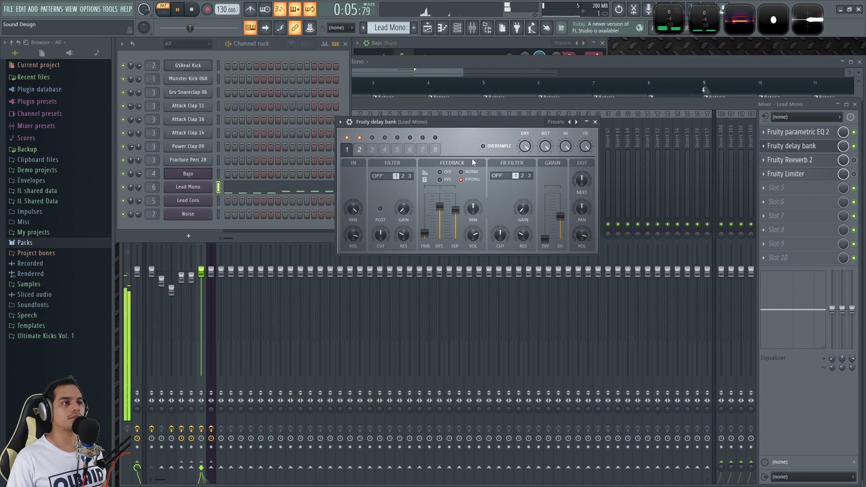
Close Fruity delay bank, turn on Fruity Reeverb 2 for Lead Mono, and open its settings with playback running.
click(361, 150)
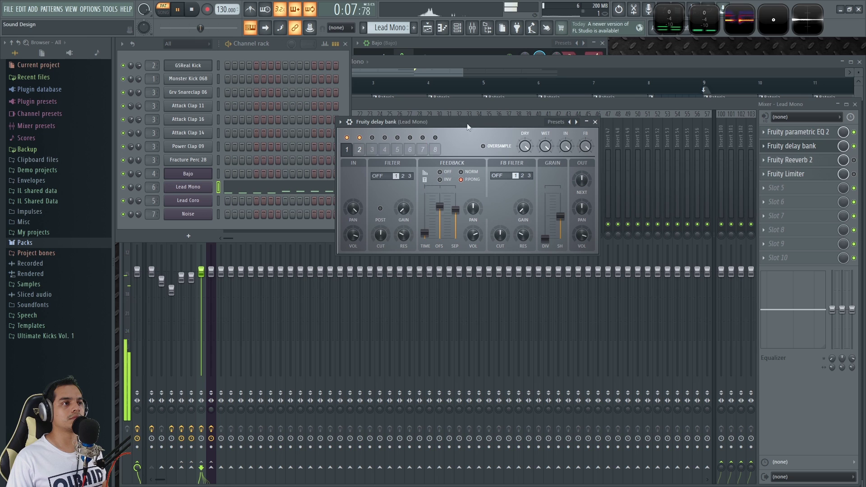
click(595, 122)
key(space)
click(854, 160)
click(832, 160)
drag(370, 223, 393, 181)
key(space)
Audition Lead Mono's reverb with the dry level lowered, restore the dry level, and close Fruity Reeverb 2.
drag(447, 197, 449, 228)
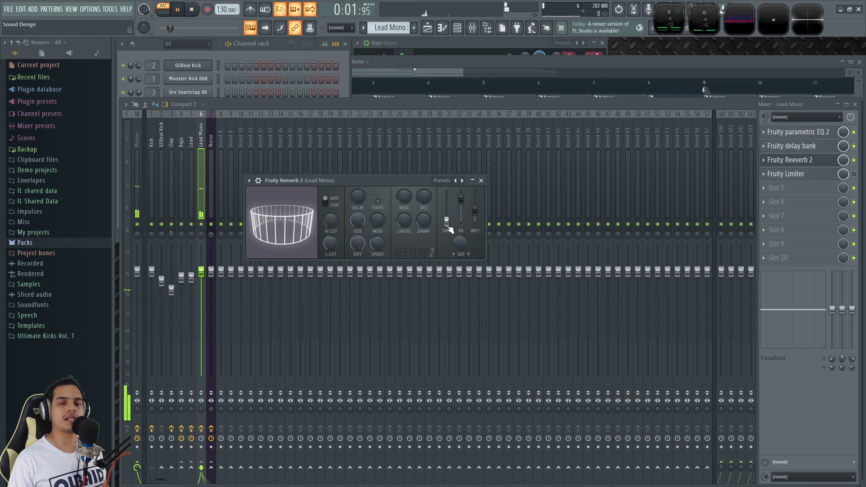
alt+click(448, 227)
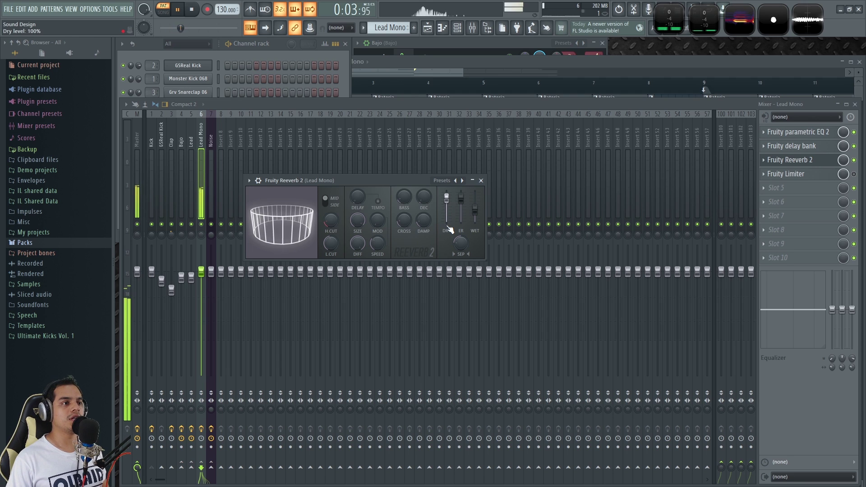
drag(446, 197, 449, 232)
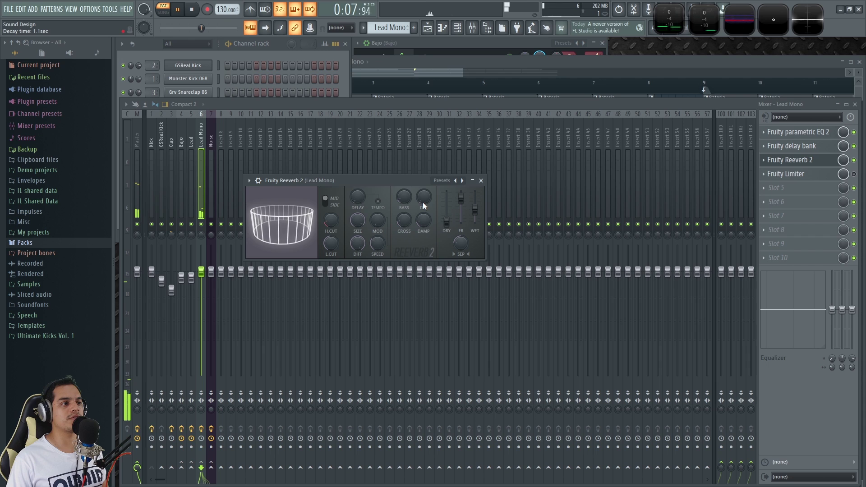
scroll(331, 242, down, 5)
mouse_move(330, 243)
mouse_down()
mouse_move(330, 207)
mouse_move(329, 243)
mouse_up()
drag(447, 221, 446, 198)
click(481, 181)
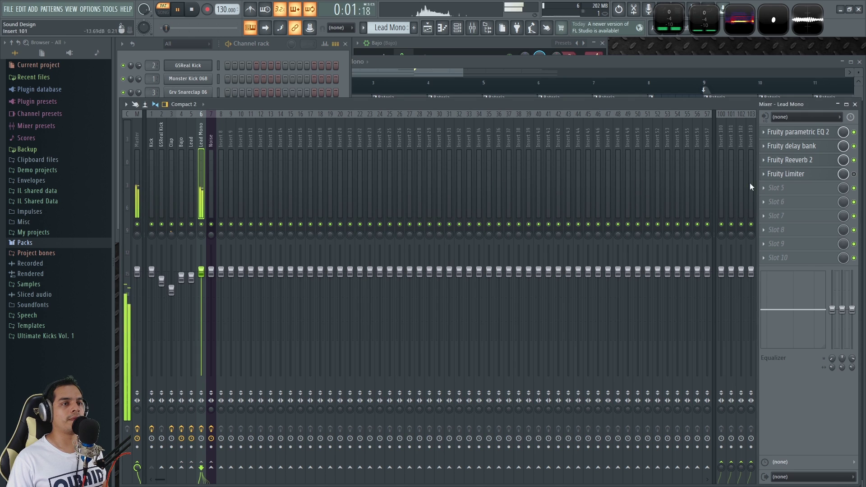
Leave only the Bateria and Lead Mono playlist tracks active and play the arrangement from the intro.
key(space)
click(415, 68)
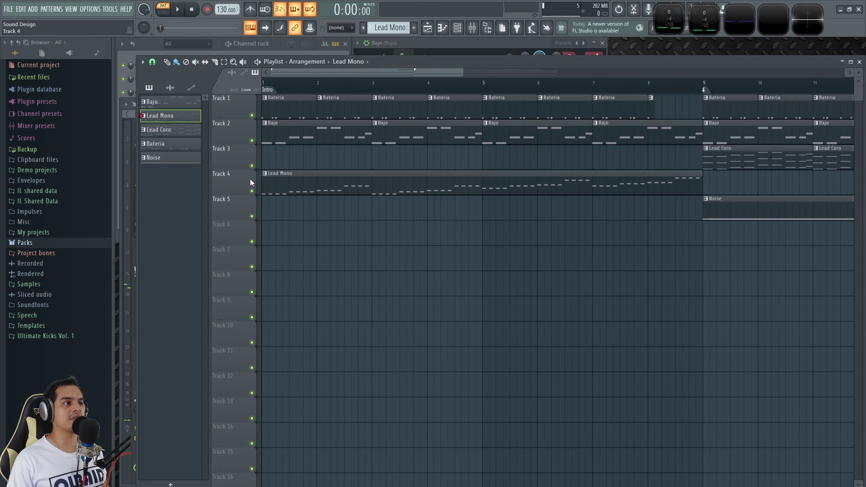
right_click(252, 191)
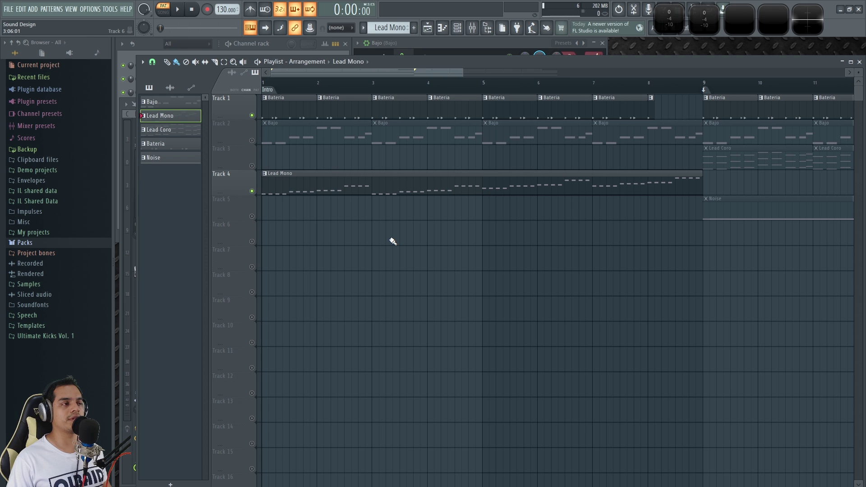
key(space)
Turn on Lead Mono's Fruity Limiter, compare playback with it bypassed and active, and close it.
key(F9)
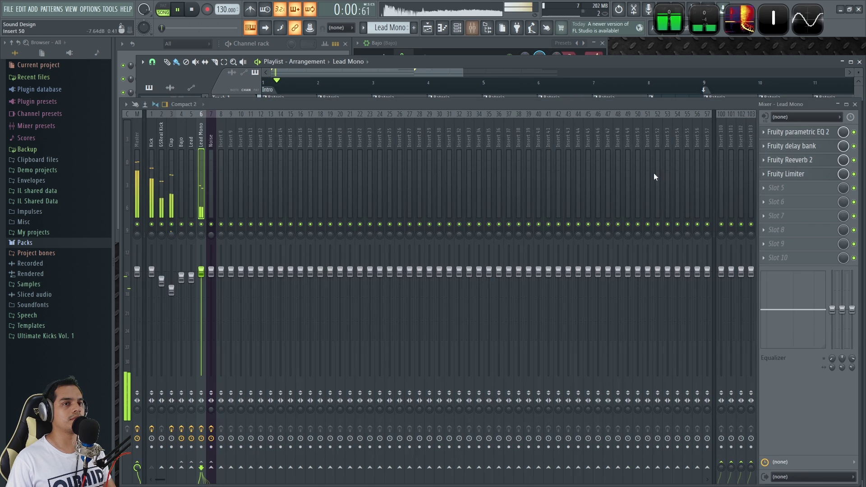
click(808, 174)
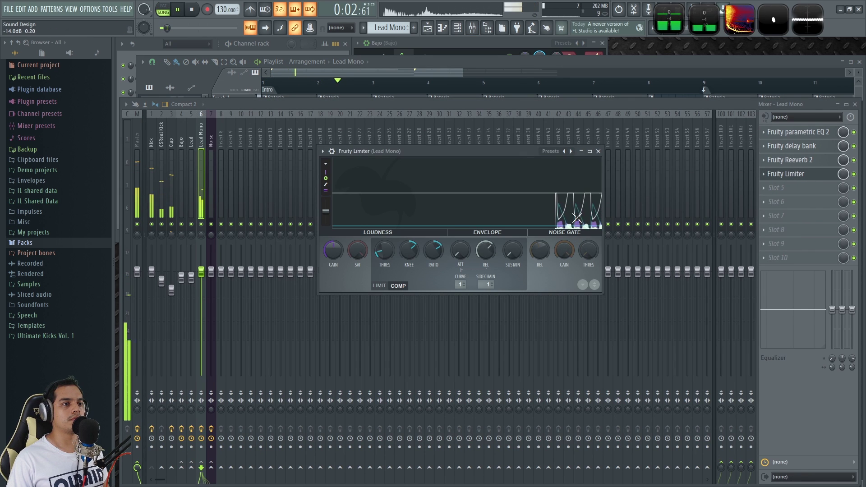
click(854, 174)
click(854, 174)
click(807, 174)
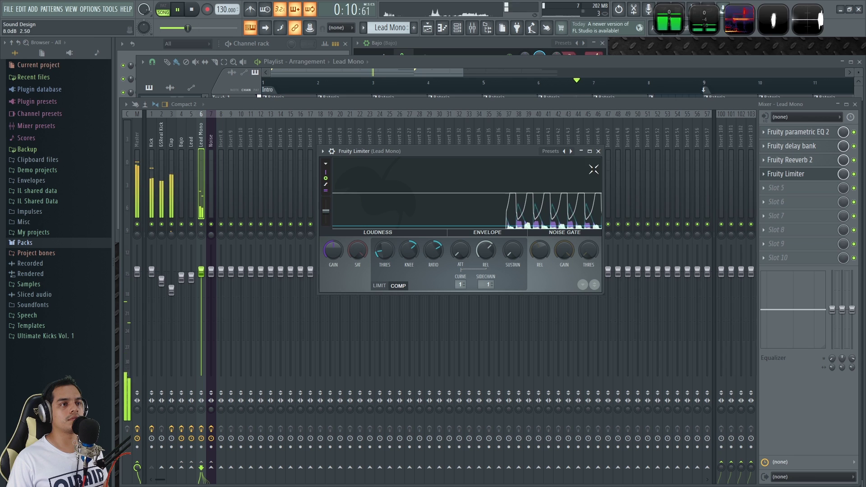
key(space)
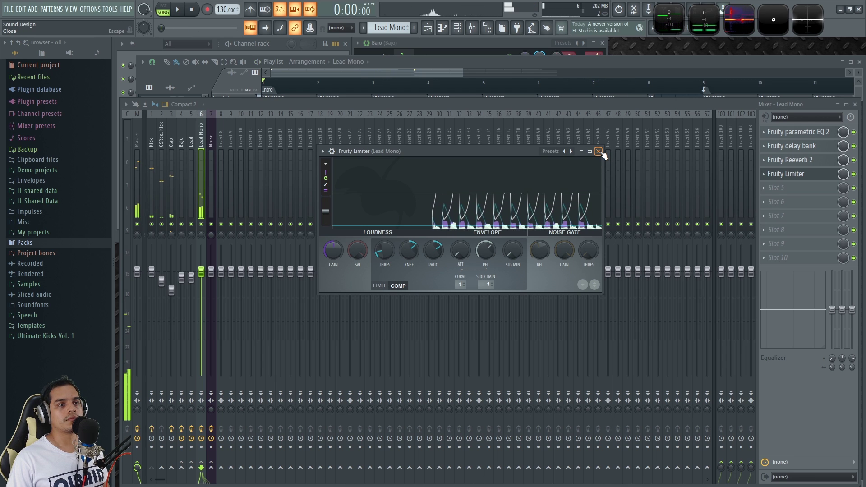
click(598, 152)
click(243, 44)
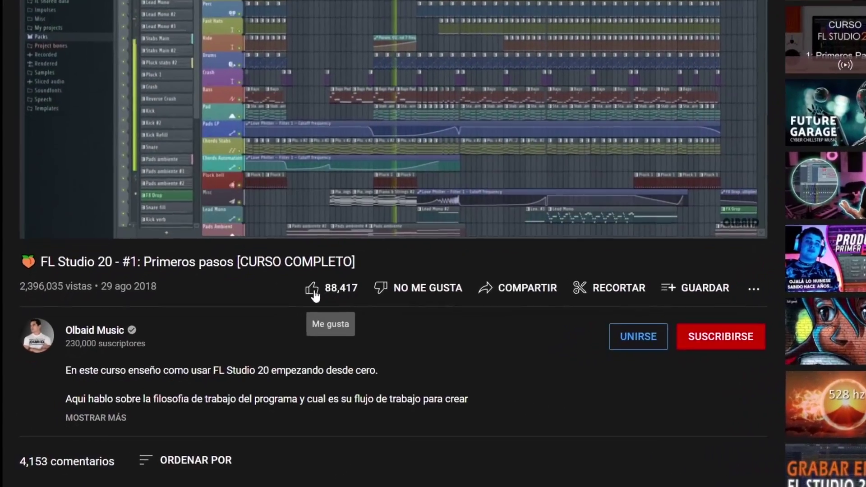
Switch to YouTube, like the FL Studio 20 course video, and subscribe to its channel with notifications.
click(311, 291)
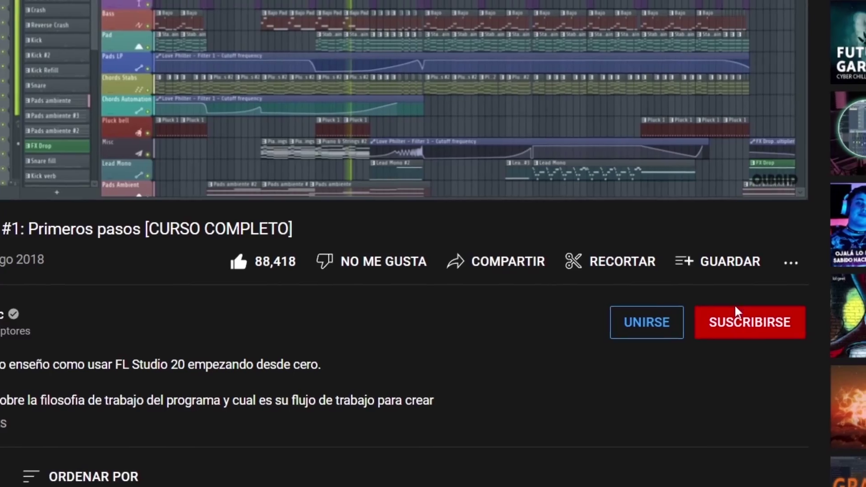
click(815, 318)
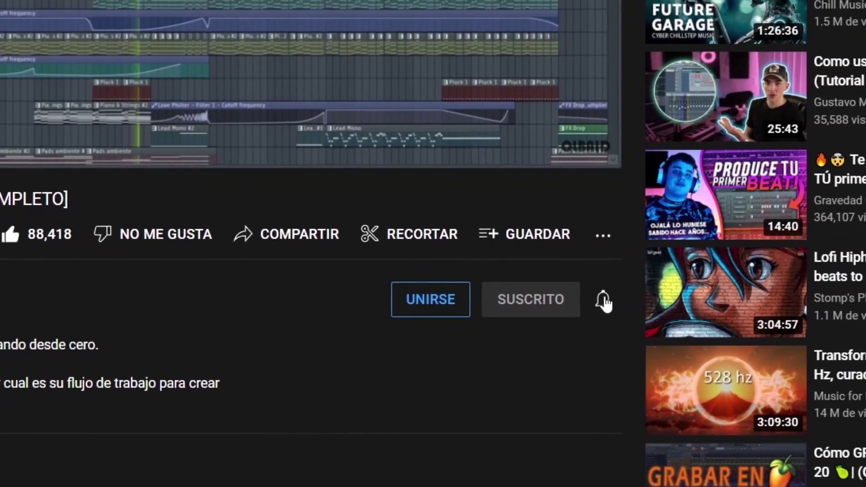
click(697, 317)
click(743, 361)
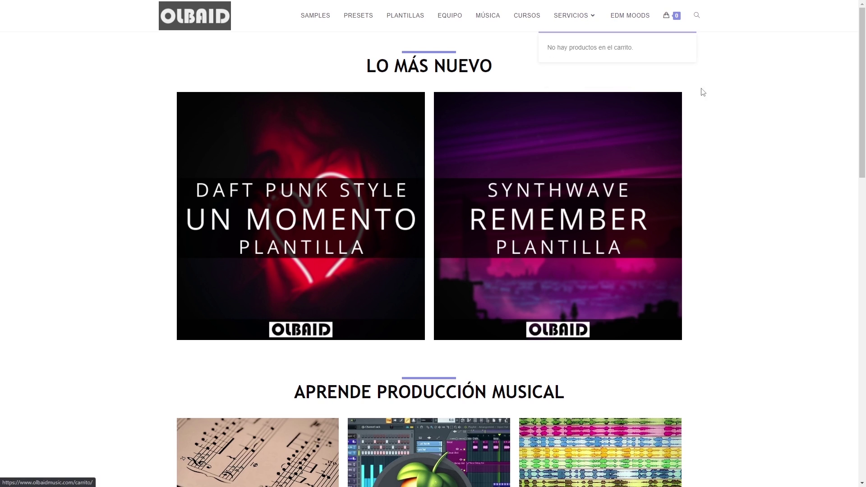
Look through the new templates and music production course sections on the Olbaid website.
scroll(747, 219, down, 10)
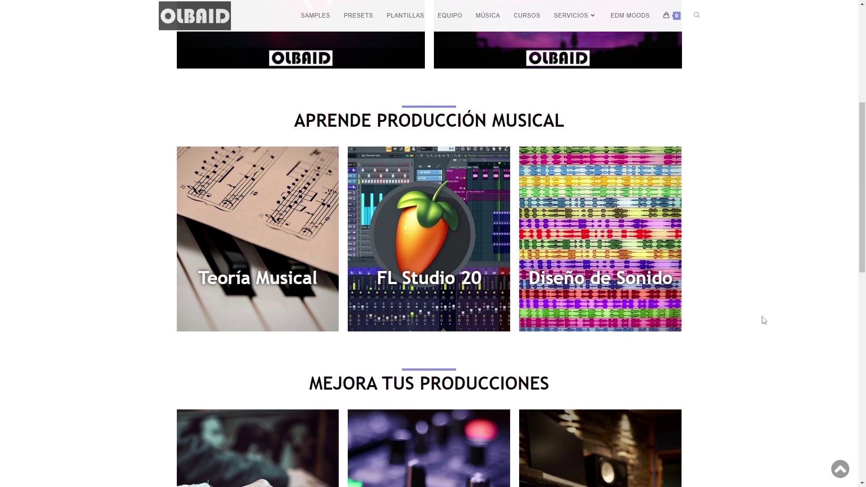
scroll(768, 330, down, 9)
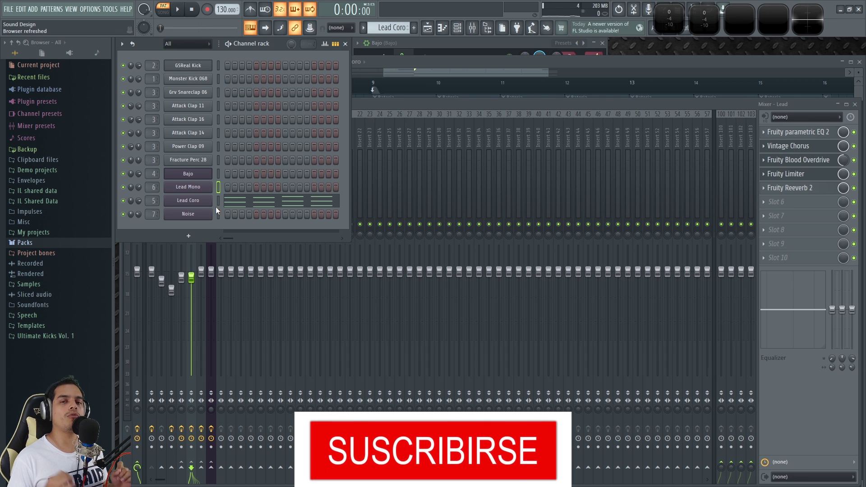
Switch back to FL Studio, open Lead Coro's 3x Osc oscillators, and route the channel straight to the Master track.
click(192, 202)
drag(435, 147, 418, 137)
click(359, 155)
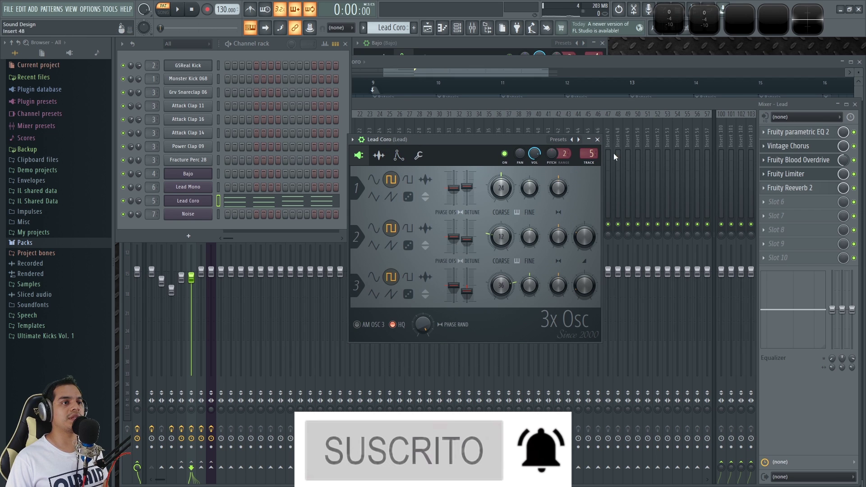
scroll(589, 153, down, 5)
drag(504, 137, 516, 137)
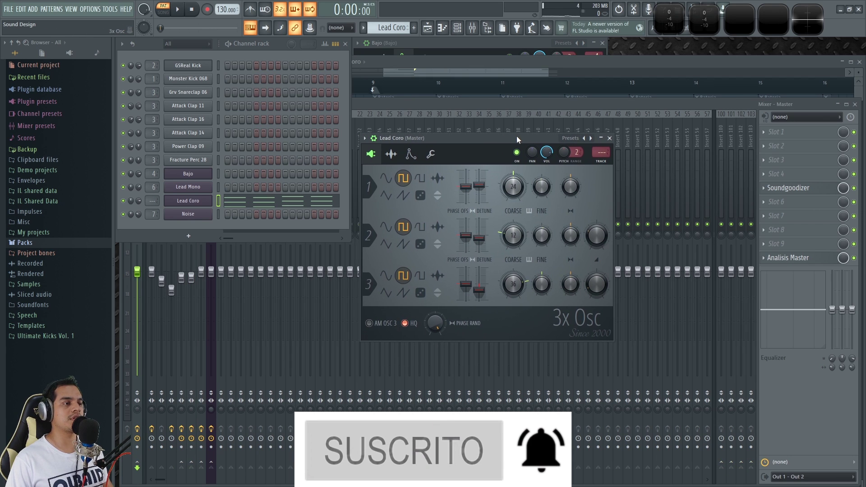
key(c)
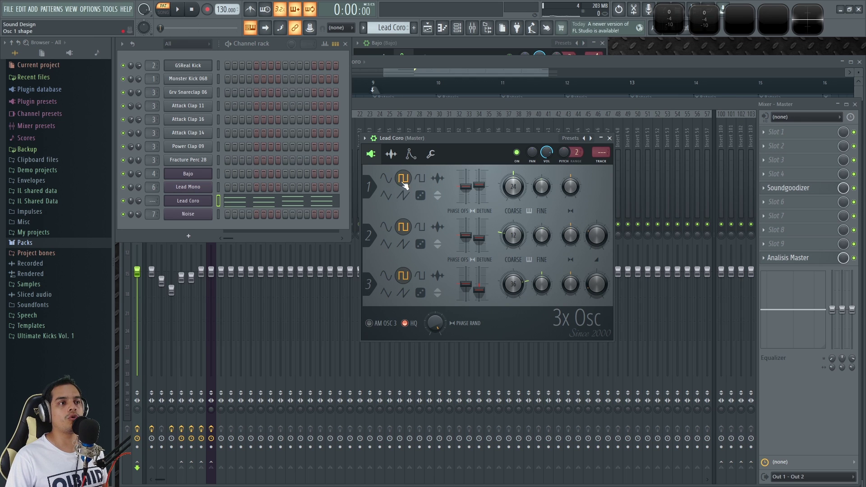
Play notes on Lead Coro while varying the mix levels of oscillators 2 and 3, and review their coarse pitch.
drag(499, 139, 477, 141)
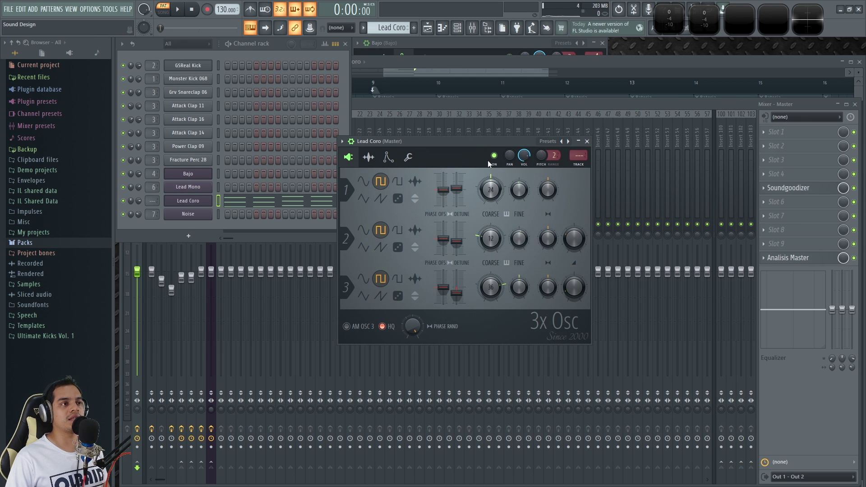
drag(483, 145, 487, 163)
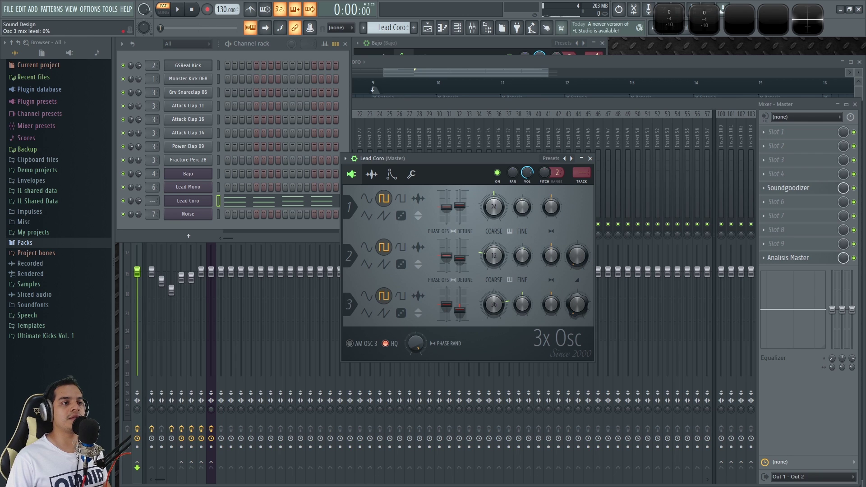
key(z)
key(z)
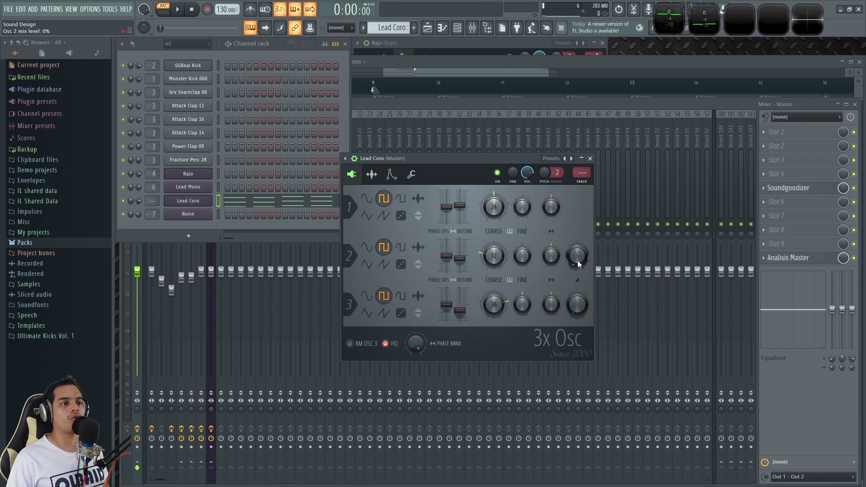
drag(577, 259, 577, 282)
key(z)
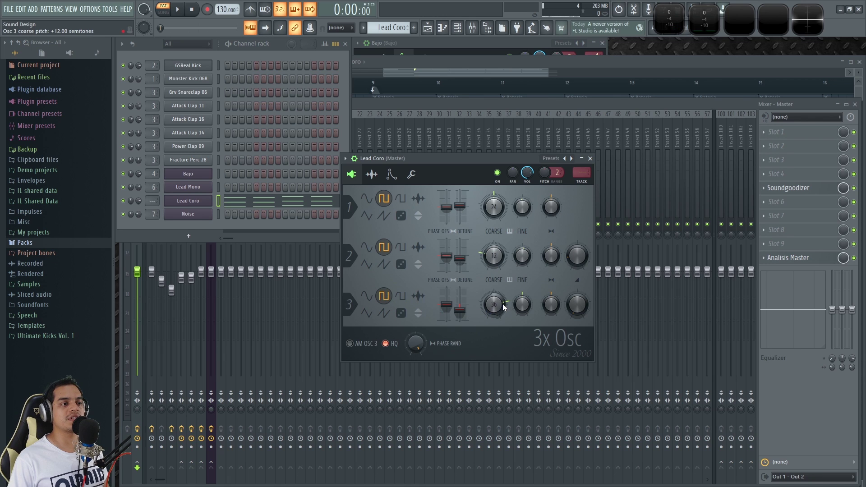
key(z)
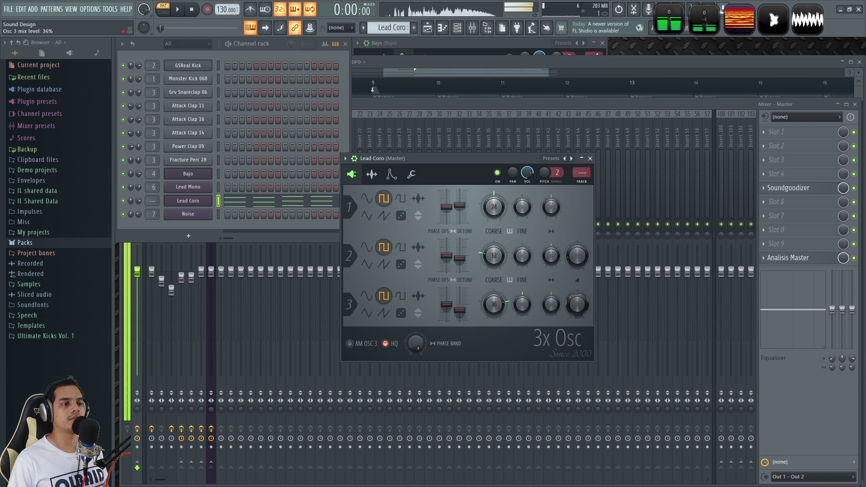
key(z)
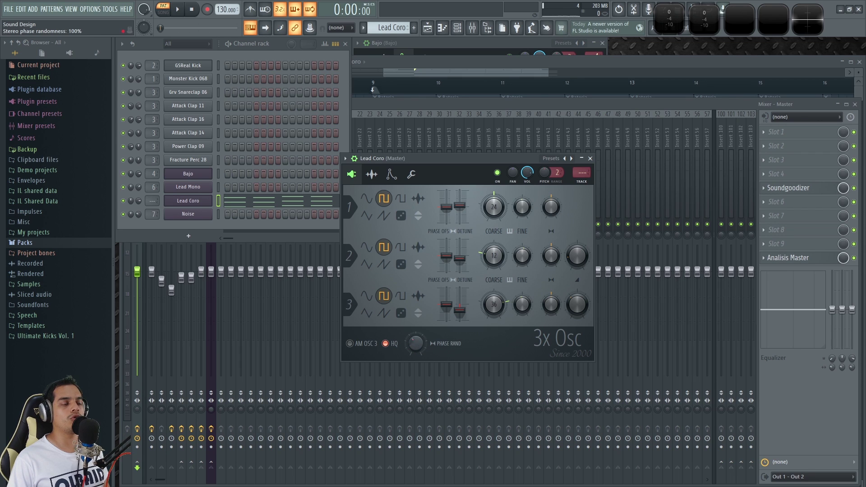
Audition Lead Coro with different stereo phase randomness and adjust oscillator 2's stereo detune.
key(z)
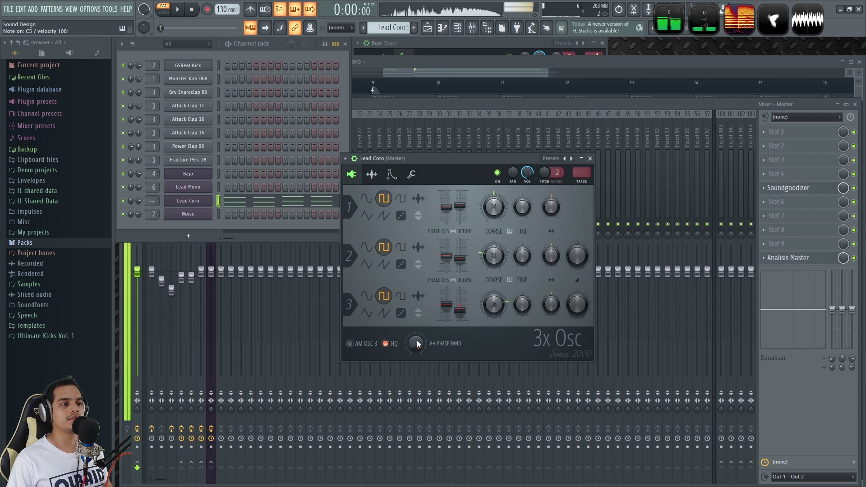
drag(418, 344, 418, 392)
key(z)
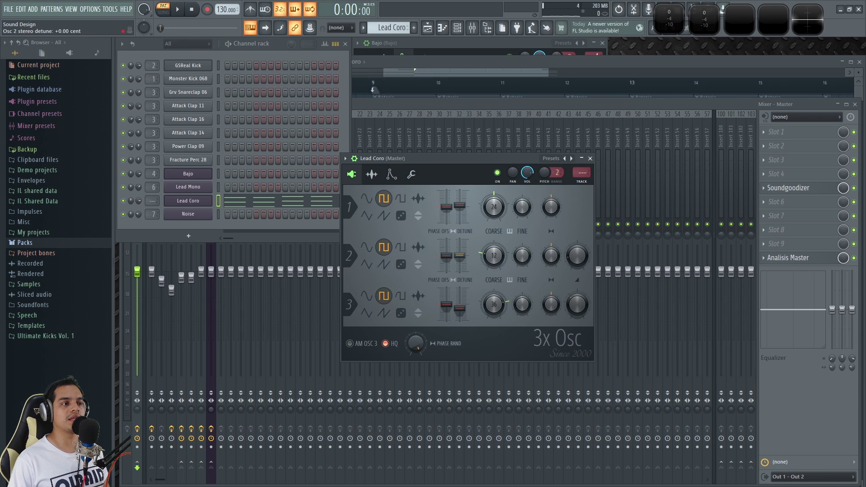
key(x)
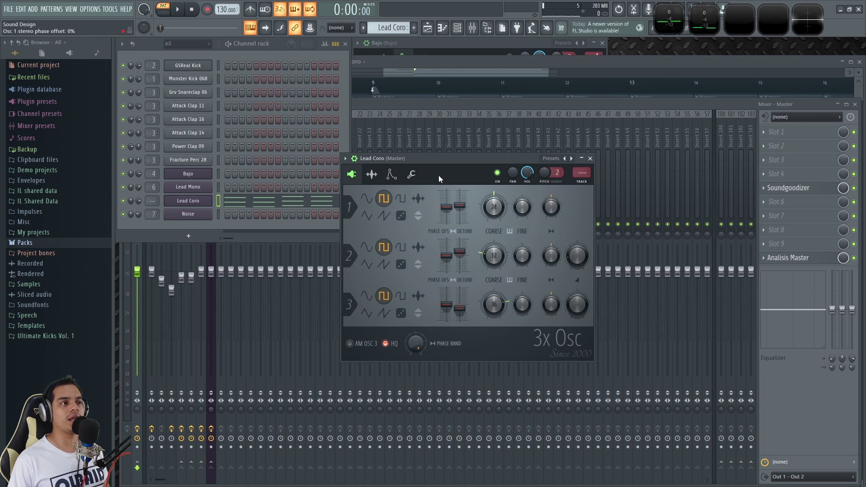
Open Lead Coro's volume envelope, shorten its release time slightly, and play notes to hear it.
drag(403, 159, 429, 162)
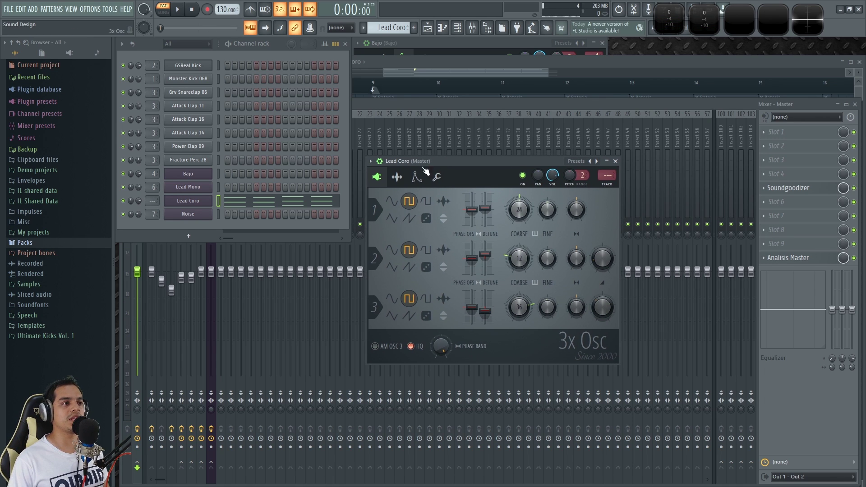
click(417, 177)
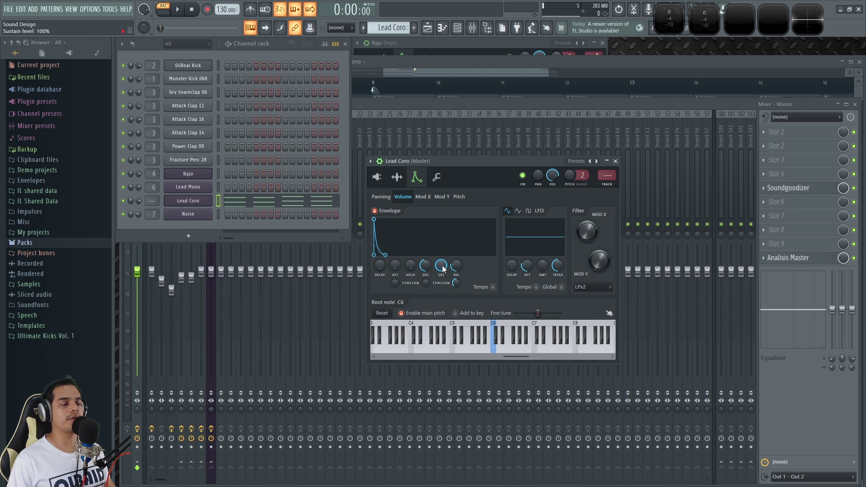
key(c)
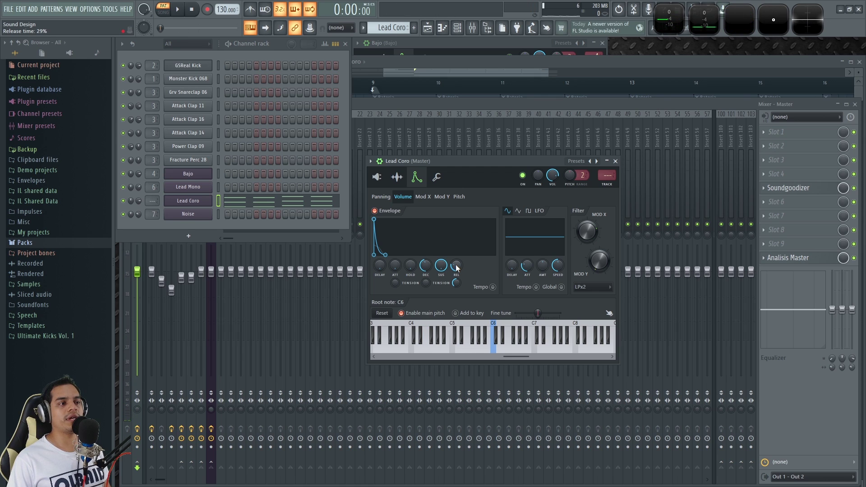
key(c)
key(c)
drag(457, 267, 456, 269)
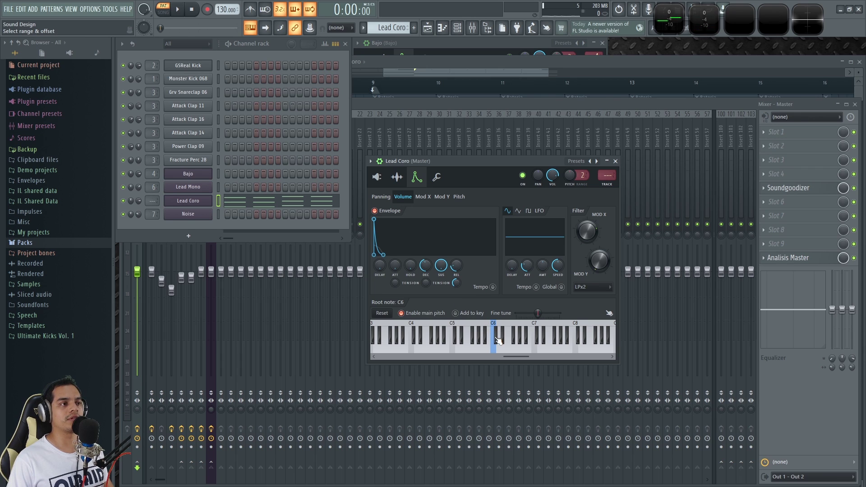
key(c)
key(c)
Set Lead Coro's Mod X envelope modulation amount to 24% and play notes through the LPx2 filter.
click(424, 197)
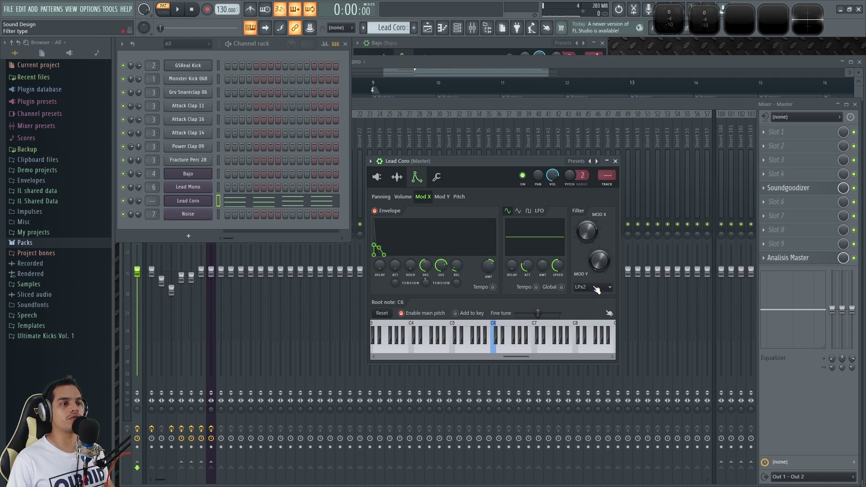
key(c)
mouse_move(489, 266)
mouse_down()
mouse_move(489, 277)
mouse_move(489, 268)
mouse_up()
key(c)
key(c)
key(c)
key(space)
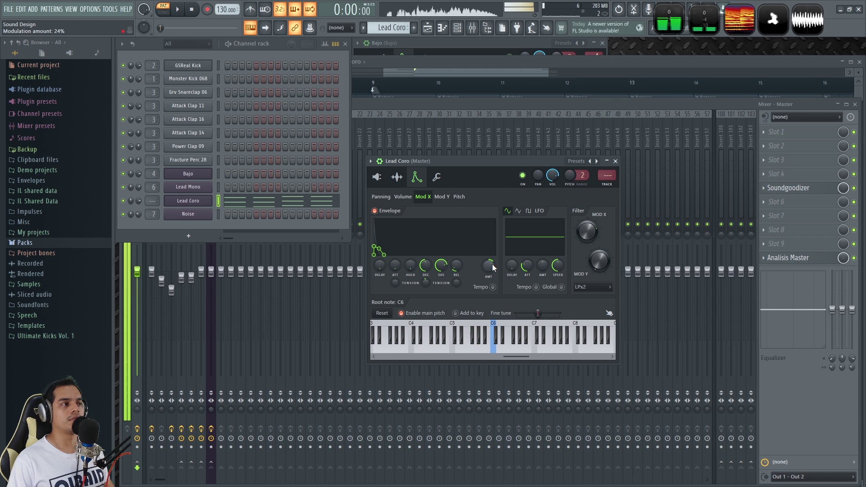
Audition Lead Coro while adjusting the Mod X envelope amount, toggling the envelope off and on, and varying the Mod X filter frequency.
drag(490, 266, 489, 265)
key(space)
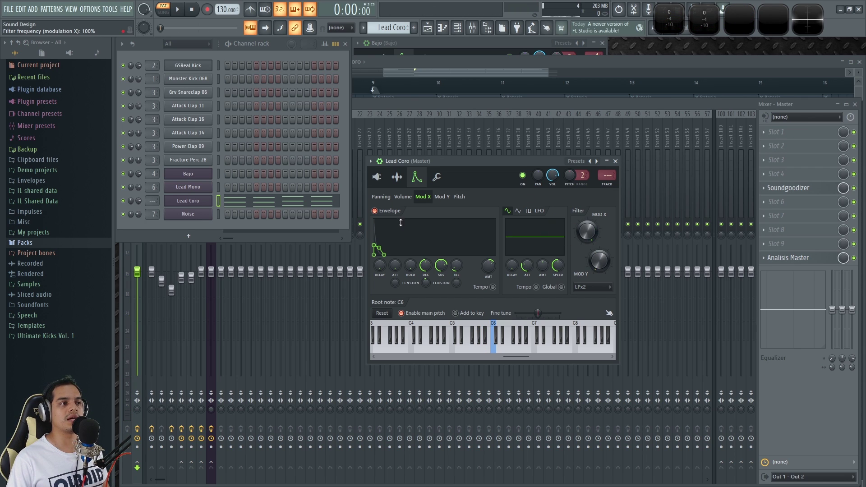
click(375, 211)
click(375, 211)
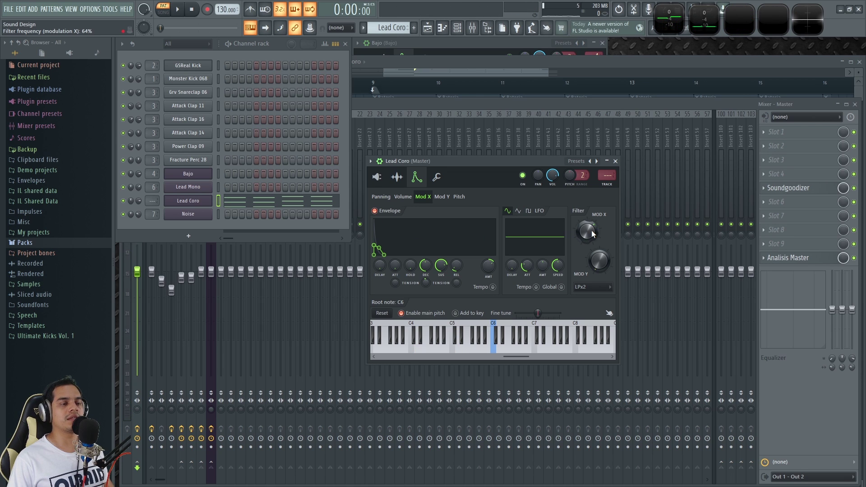
key(space)
drag(592, 234, 592, 232)
key(space)
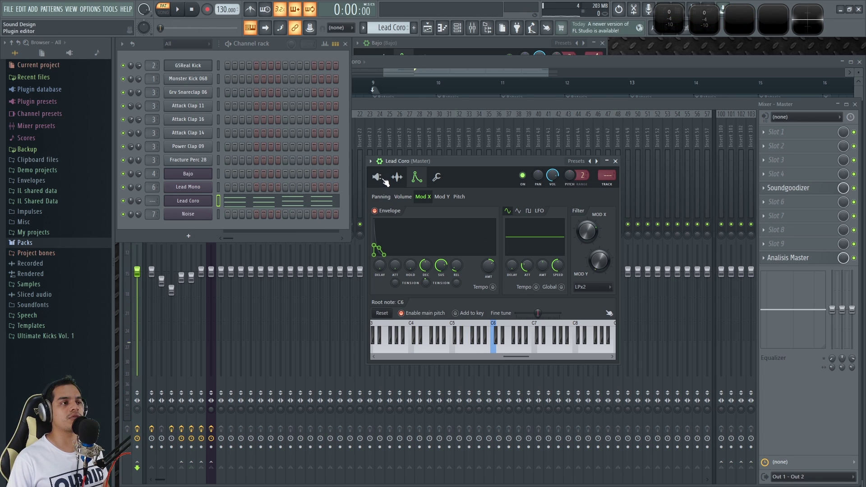
Open Lead Coro's pitch LFO and vary its speed, ending at 0%, while playing notes to hear the vibrato.
click(459, 197)
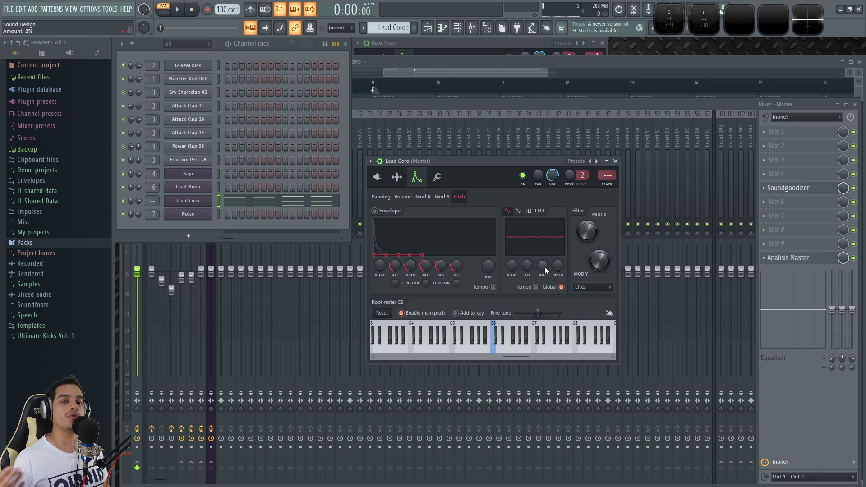
drag(558, 266, 557, 253)
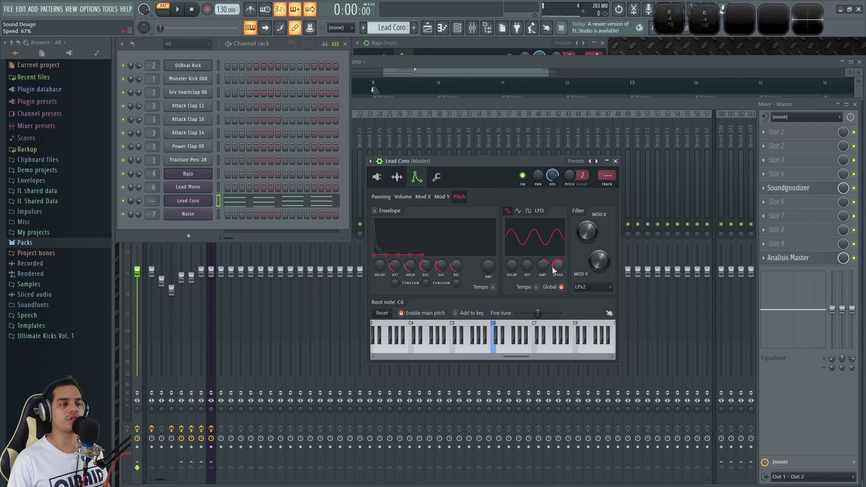
key(z)
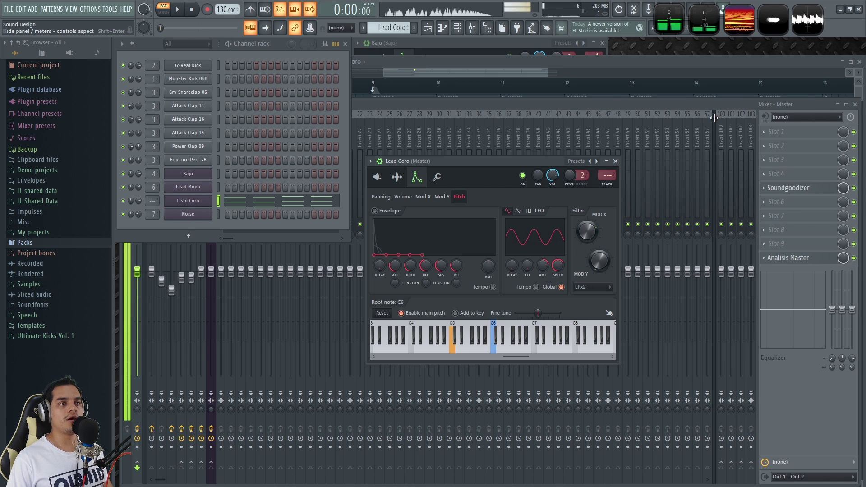
drag(558, 265, 559, 250)
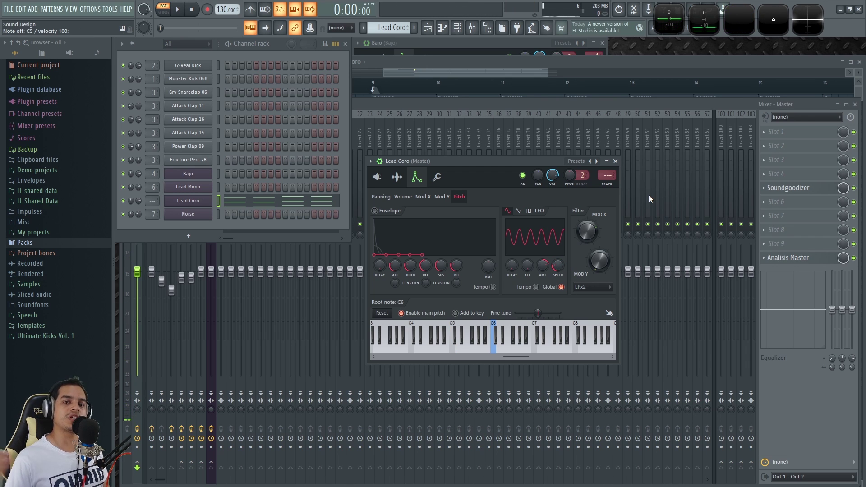
key(z)
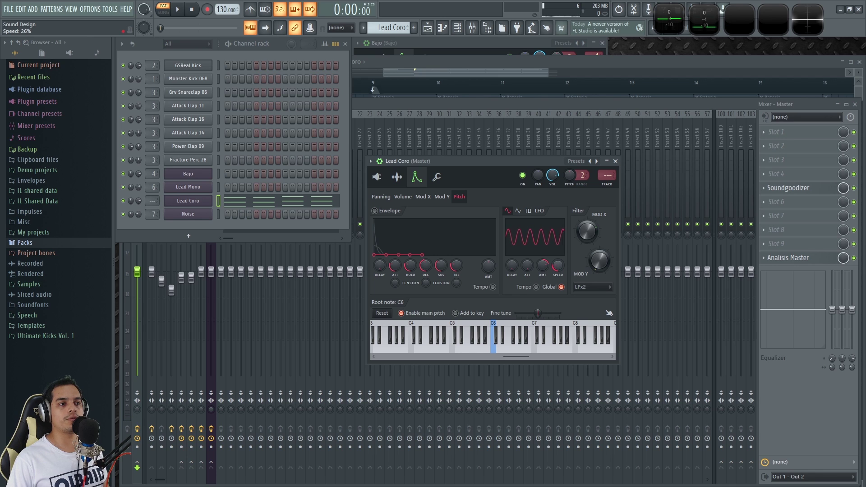
key(z)
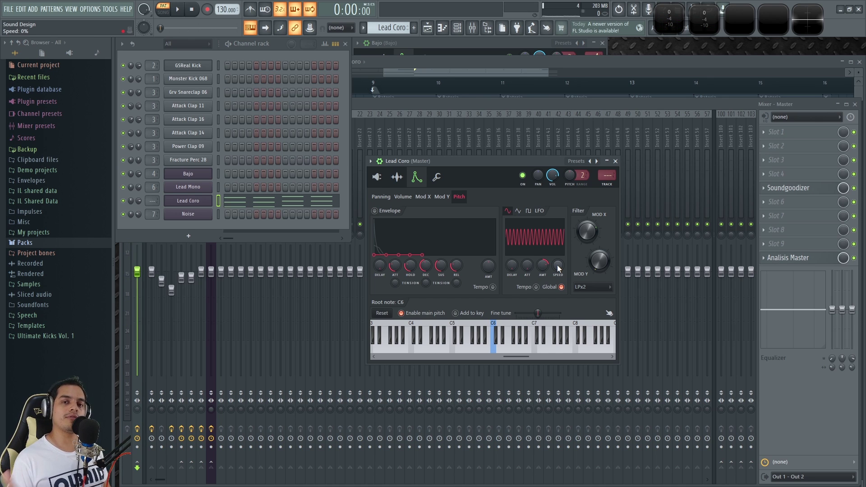
key(z)
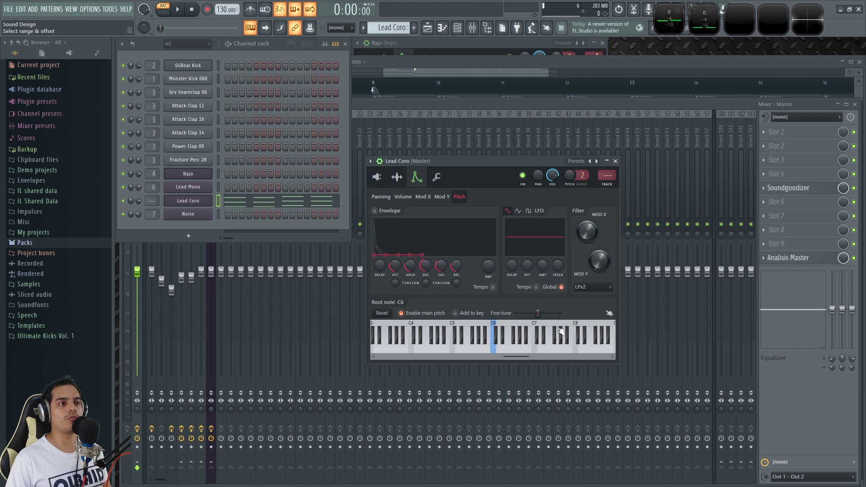
Set Lead Coro's pitch LFO amount to 4% and play C6 to compare the sound.
key(q)
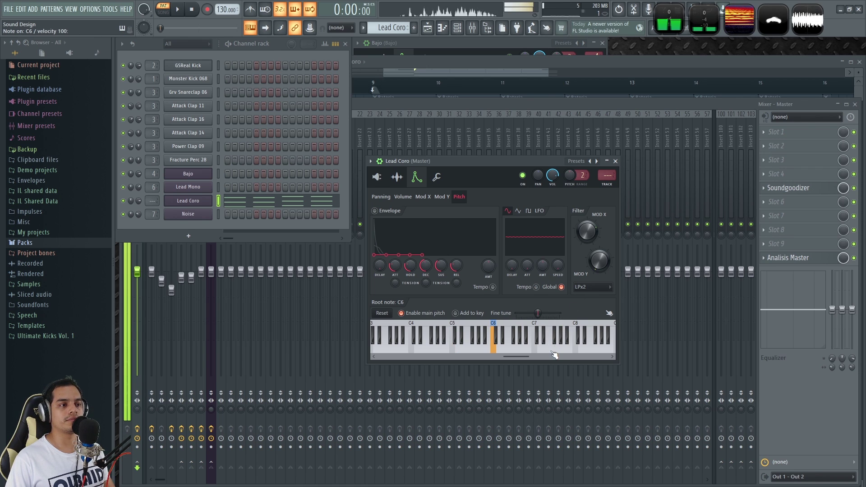
drag(543, 265, 543, 263)
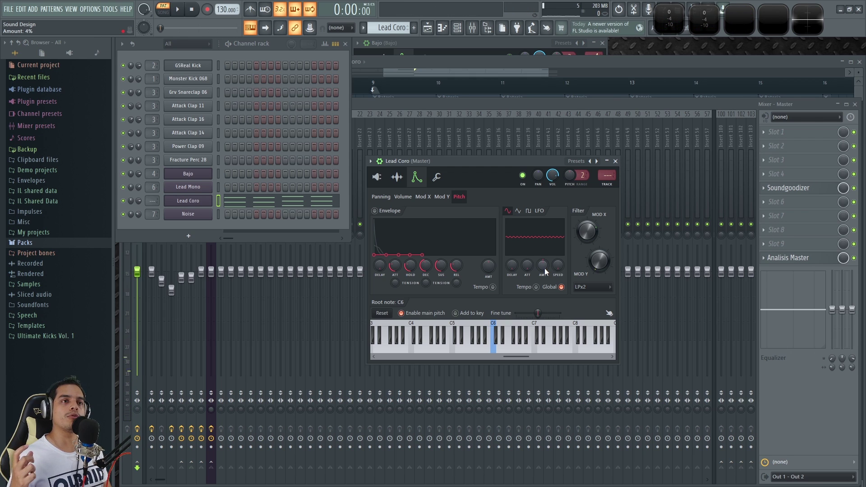
key(q)
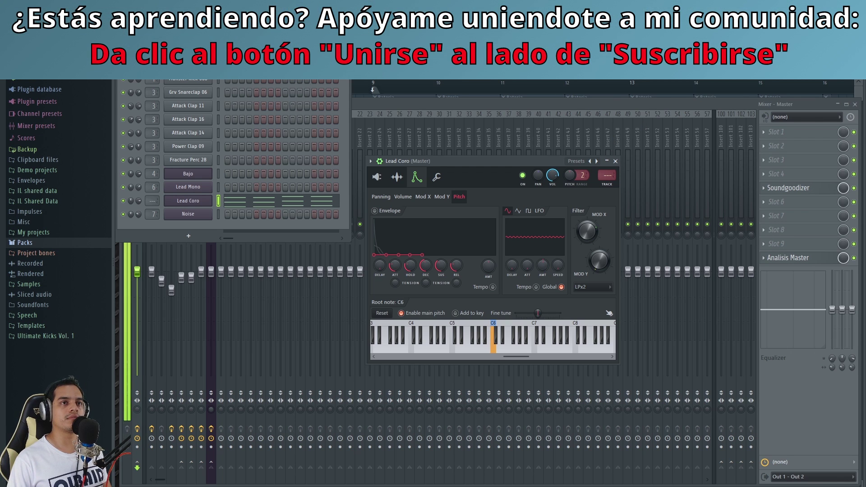
Open the Analisis Master effect, place its Wave Candy spectrum beside Lead Coro's window, and play C6.
click(788, 258)
drag(515, 160, 502, 161)
drag(747, 198, 675, 166)
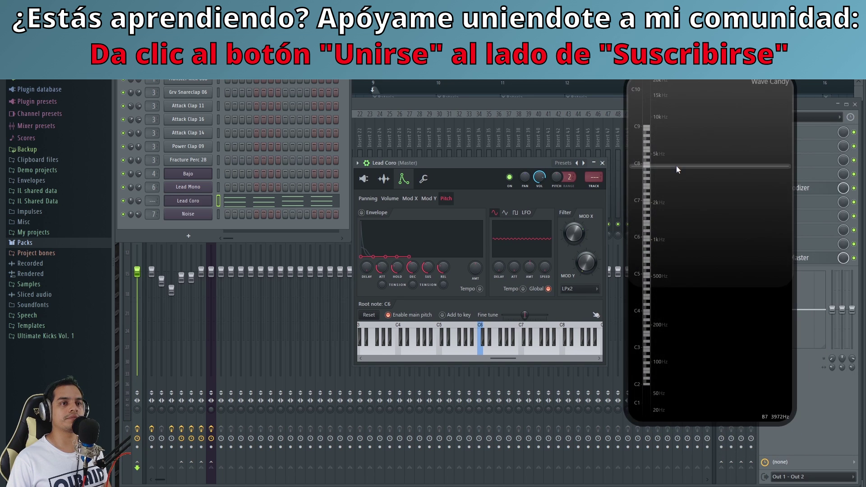
key(q)
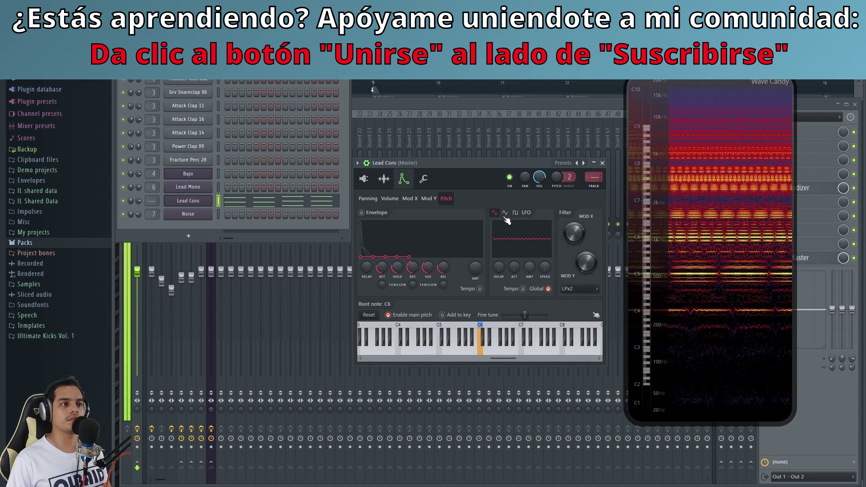
Compare notes on the spectrum with the pitch LFO amount reset and raised, then set the amount to 2%.
alt+click(529, 267)
key(q)
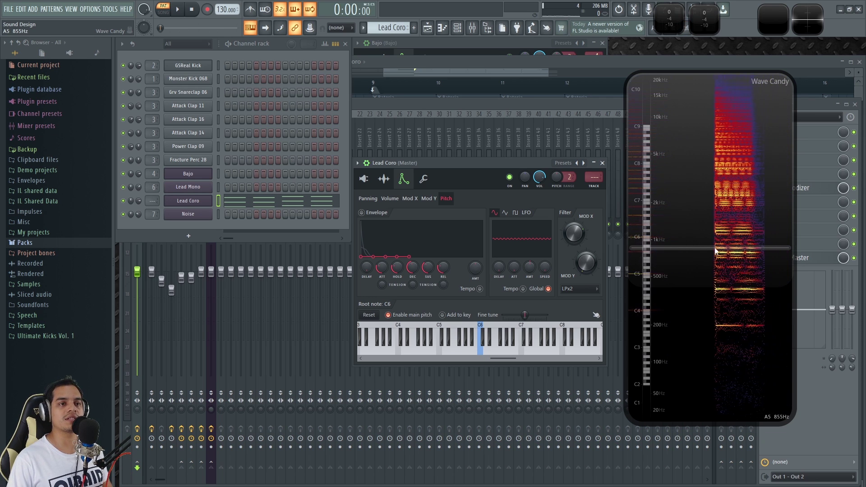
key(b)
drag(529, 266, 529, 269)
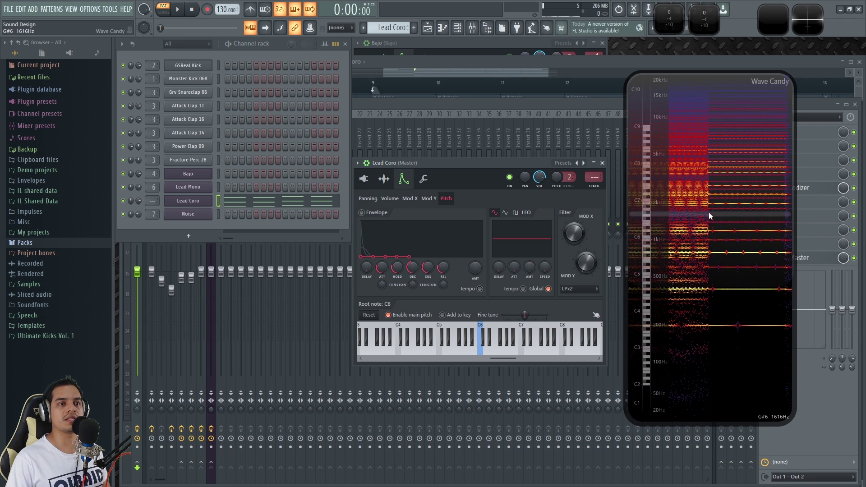
key(b)
drag(530, 269, 531, 266)
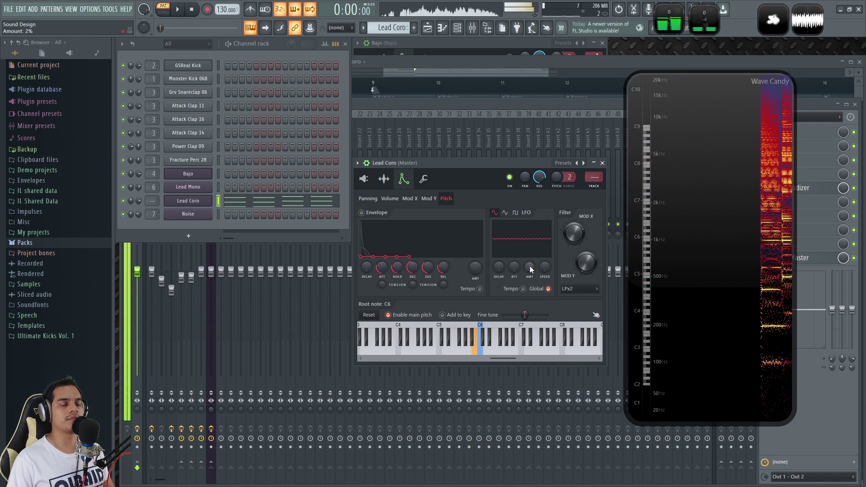
Play G7 and F6 with the pitch LFO, reset its amount, and raise it to 3% while holding F6.
click(546, 353)
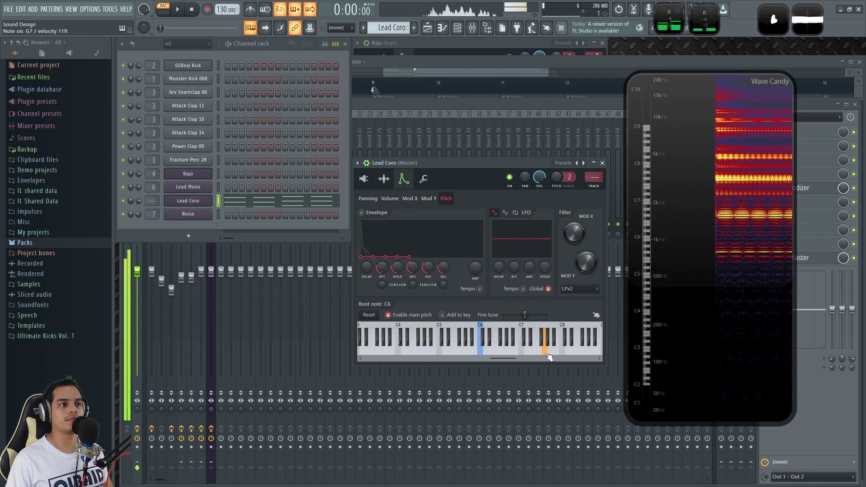
key(r)
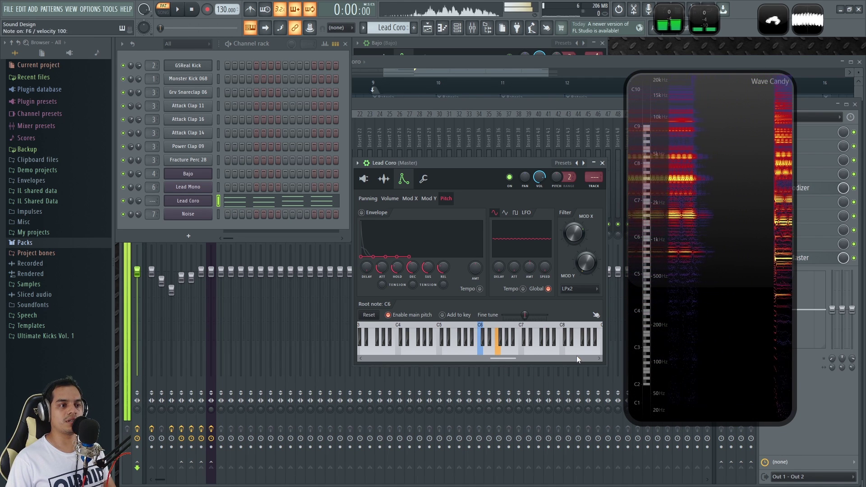
alt+click(529, 265)
key(r)
scroll(529, 268, up, 1)
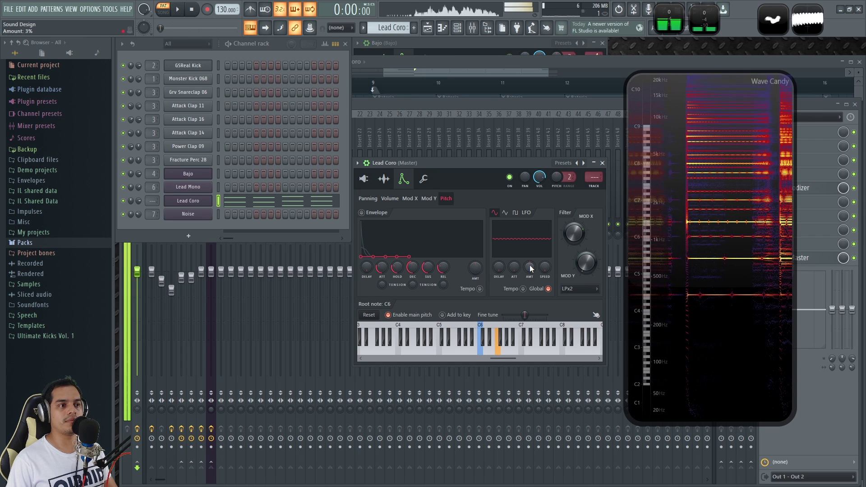
Return to Lead Coro's oscillator page and open its notes in the piano roll.
click(364, 180)
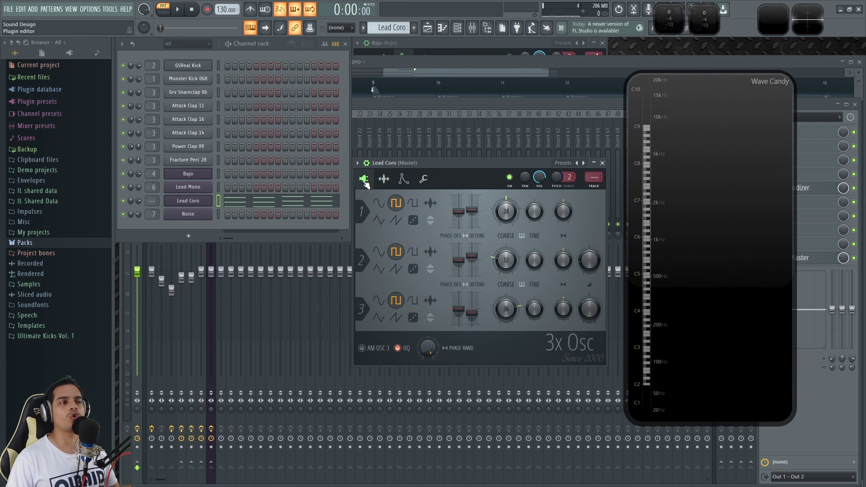
click(239, 206)
scroll(238, 205, down, 3)
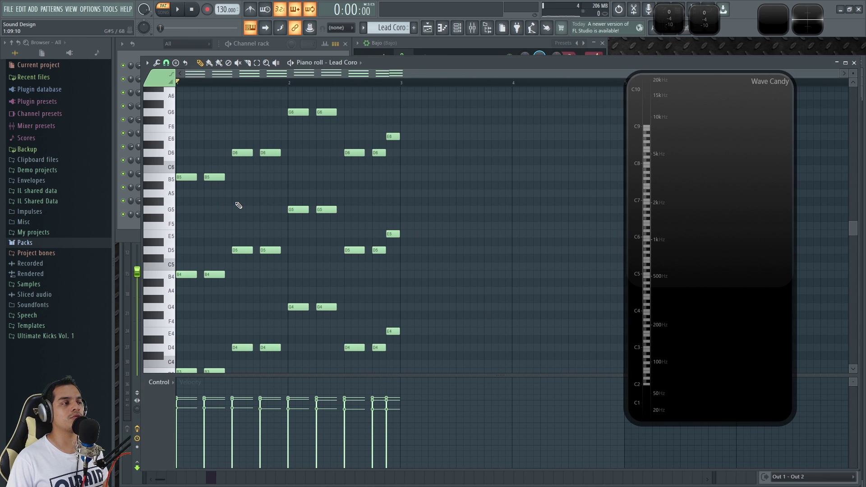
Delete the top and bottom octave layers, play the middle-octave melody alone, and undo the deletion.
drag(185, 198, 458, 92)
scroll(286, 224, down, 5)
drag(485, 303, 139, 182)
key(Delete)
scroll(183, 187, up, 4)
key(space)
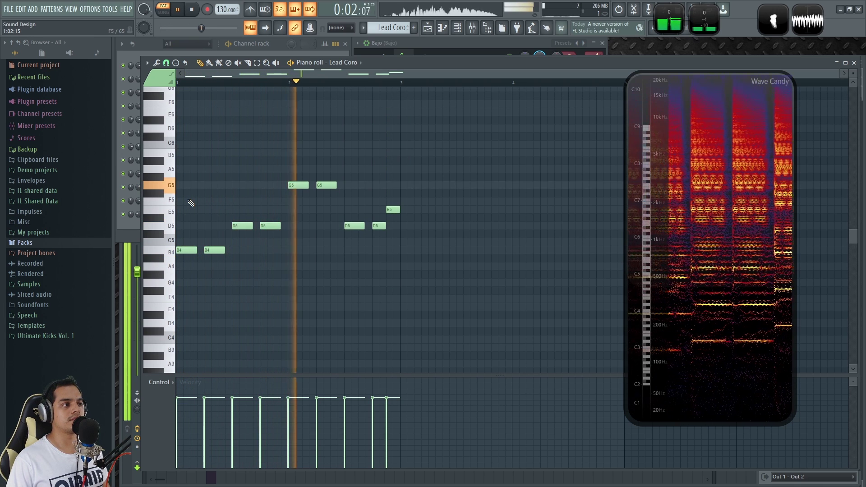
key(space)
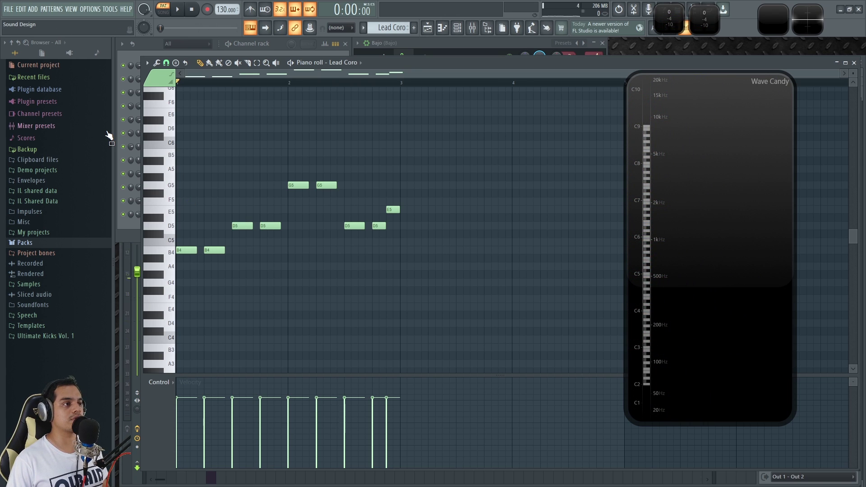
key(ctrl+z)
Select the middle-octave notes, compare them with the layers above and below, and sound the first B3 note.
scroll(246, 184, up, 2)
drag(184, 319, 418, 234)
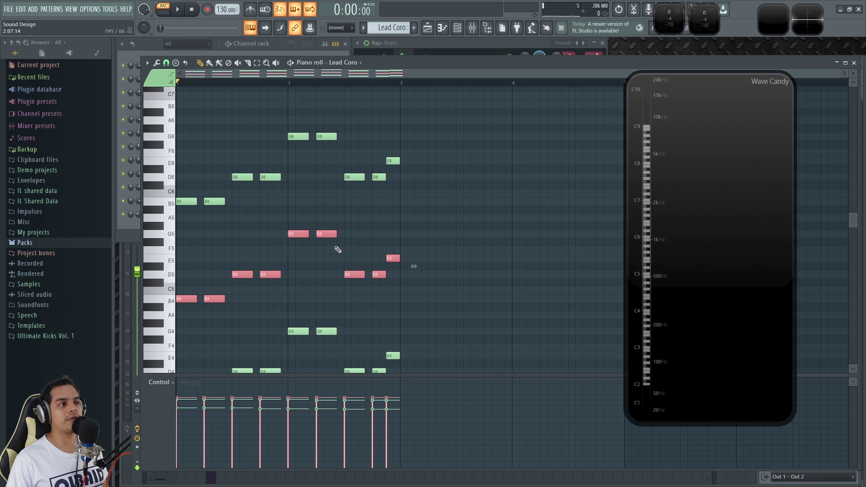
scroll(190, 261, up, 3)
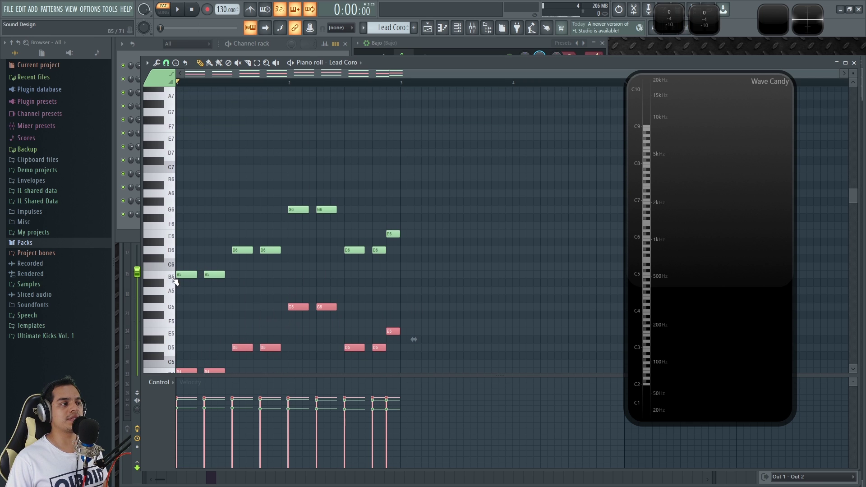
scroll(176, 280, down, 7)
click(177, 300)
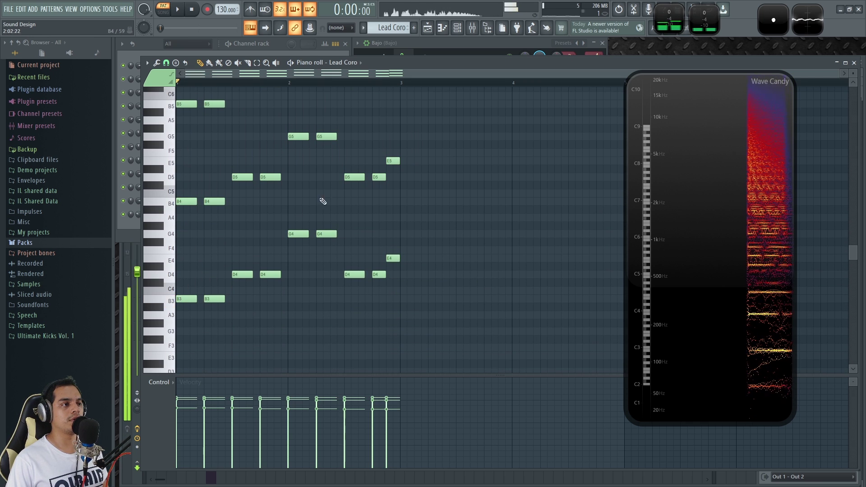
Delete the middle and top octave layers, play the lowest-octave melody alone, and undo the deletion.
scroll(298, 212, up, 2)
drag(450, 233, 19, 85)
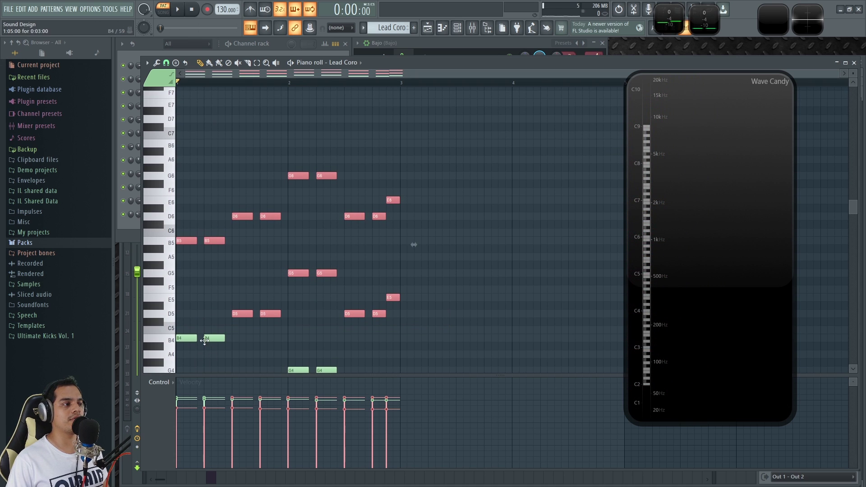
key(Delete)
key(space)
scroll(232, 333, down, 2)
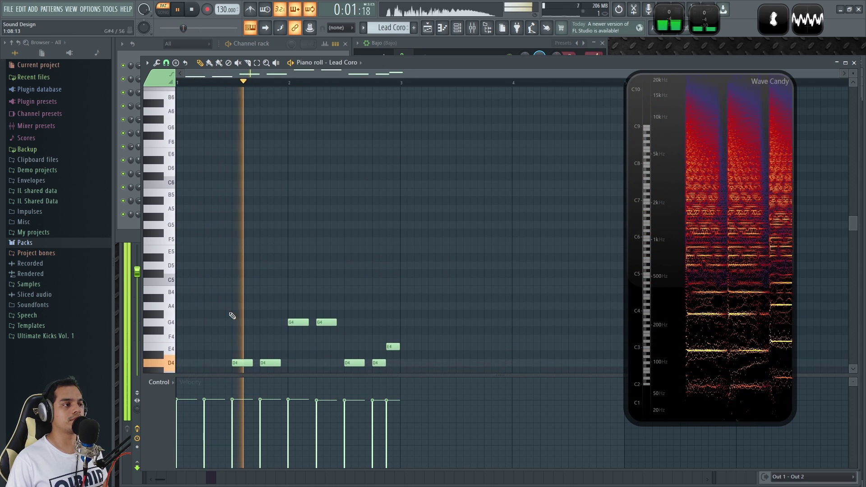
key(ctrl+z)
Delete the lowest and middle octave layers, play the top-octave melody alone, and undo the deletion.
scroll(413, 286, down, 3)
drag(483, 315, 48, 145)
key(Delete)
key(space)
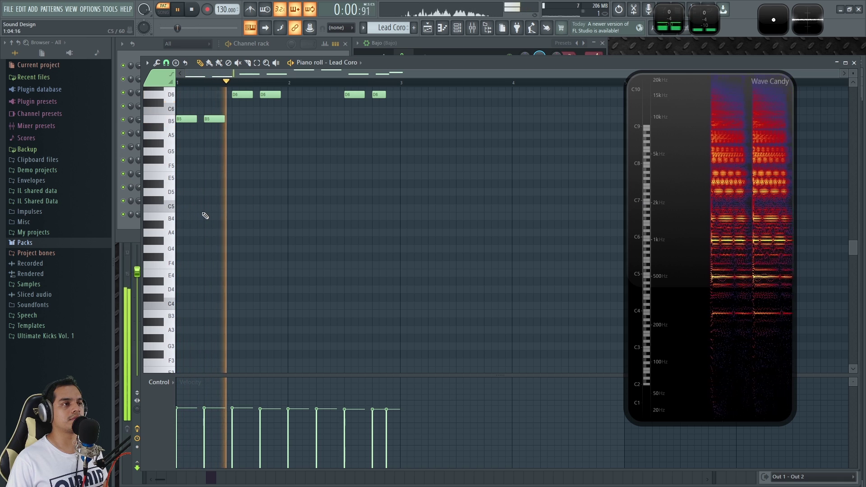
key(space)
key(ctrl+z)
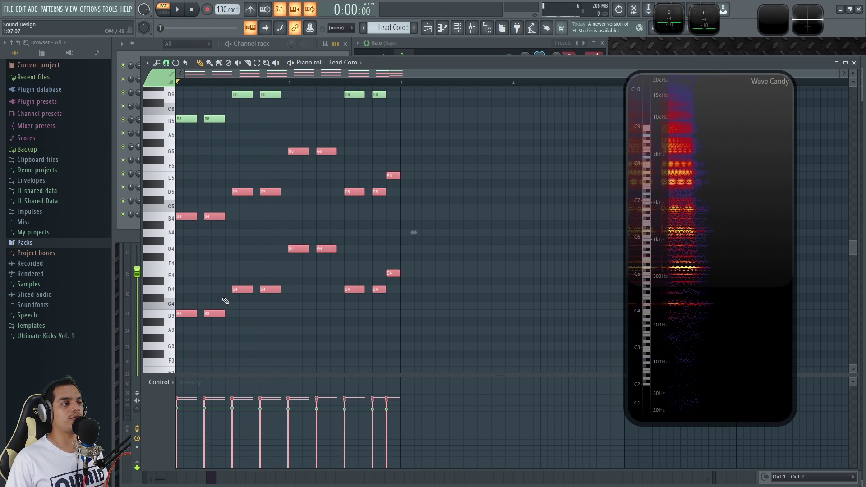
Set the lowest-octave notes' velocity to about 73% and the top-octave notes' to about 31%, playing the pattern.
drag(503, 342, 166, 245)
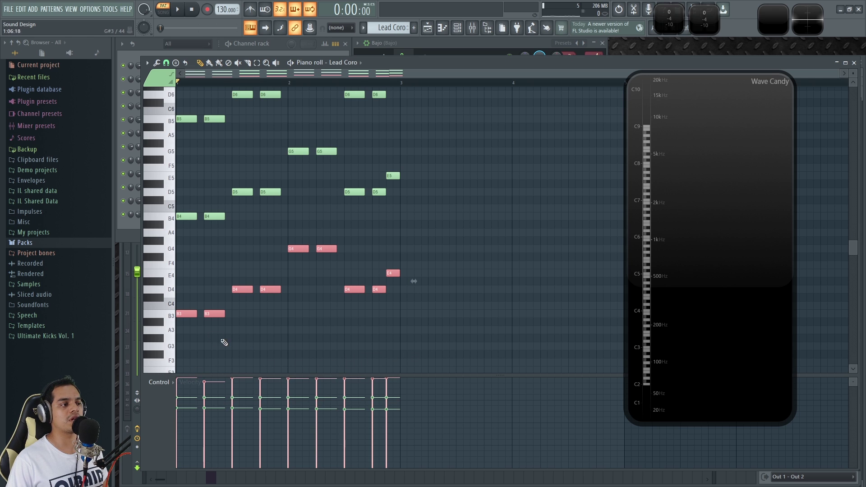
key(space)
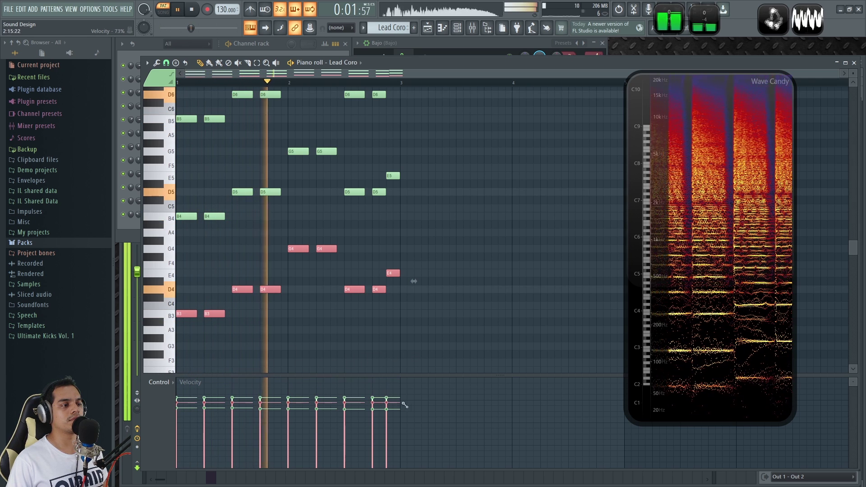
scroll(228, 300, up, 3)
drag(459, 185, 92, 108)
drag(184, 175, 226, 217)
drag(174, 438, 550, 444)
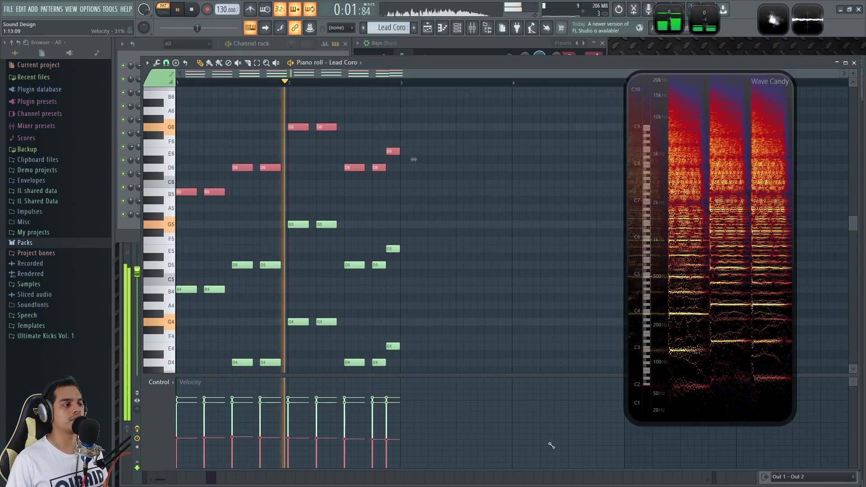
Raise the top-octave notes' velocity to about 60% while the pattern plays, clear the selection and stop playback.
mouse_move(174, 385)
mouse_down()
mouse_move(239, 379)
mouse_move(207, 403)
mouse_move(410, 410)
mouse_up()
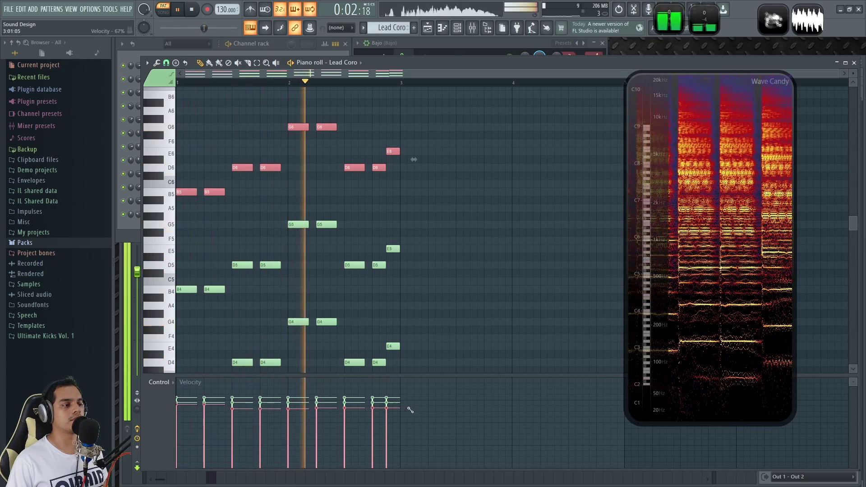
drag(188, 412, 389, 410)
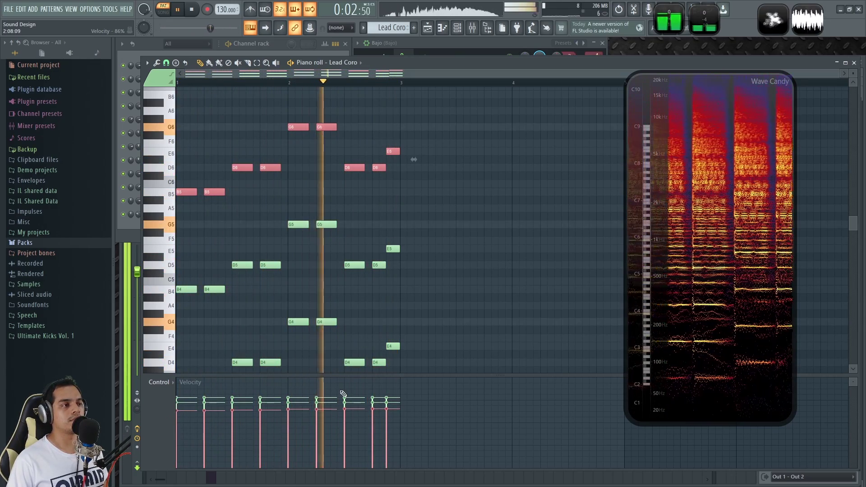
key(ctrl+d)
key(space)
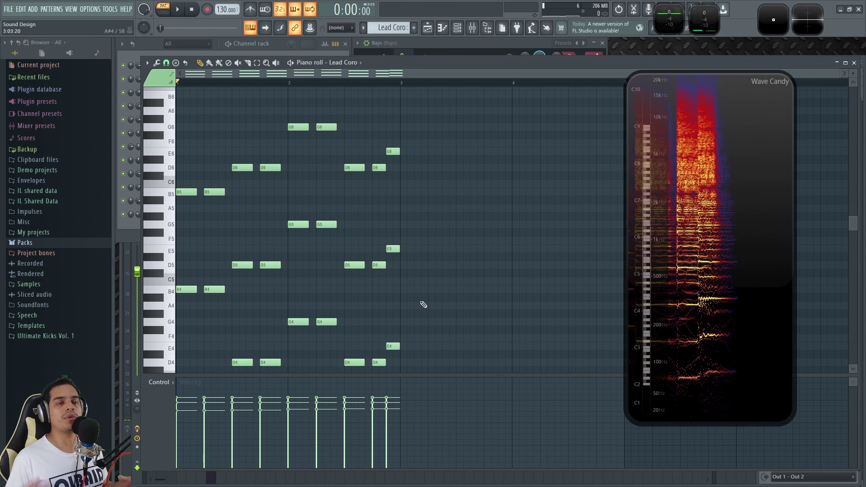
Select the top, lowest and middle octave layers one after another to compare their velocities, and play the pattern.
drag(484, 212, 130, 117)
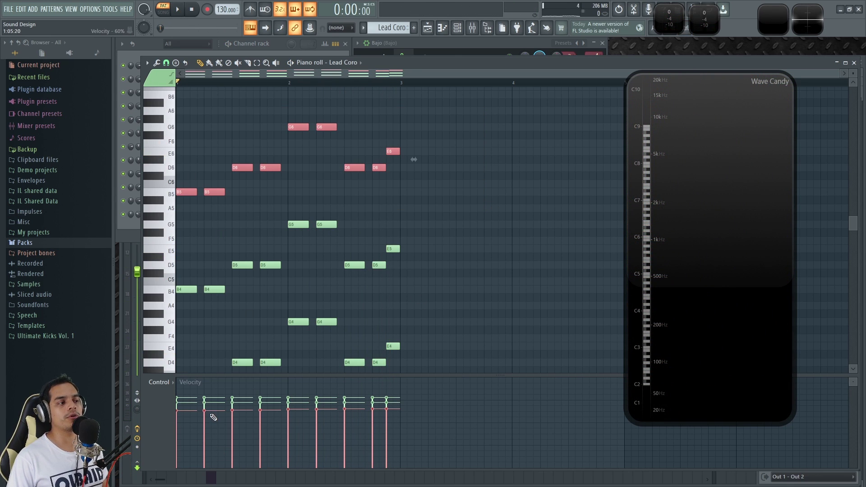
scroll(218, 315, down, 5)
drag(469, 345, 177, 198)
scroll(187, 281, up, 4)
drag(481, 277, 105, 202)
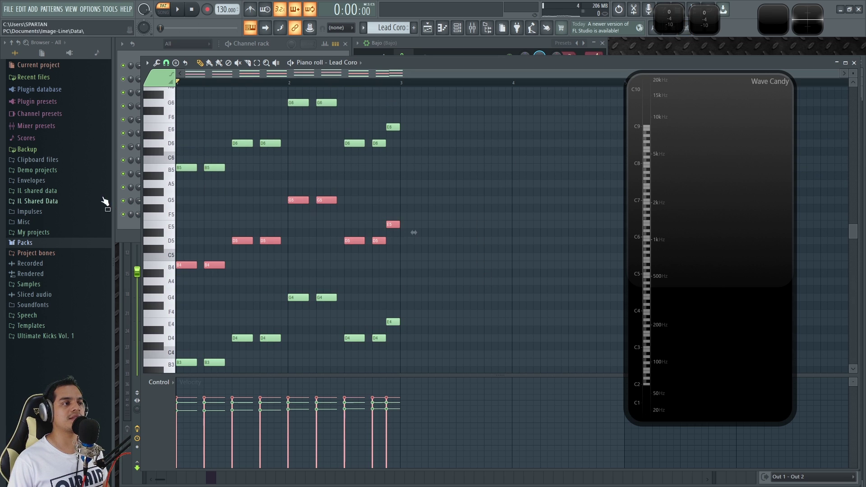
key(space)
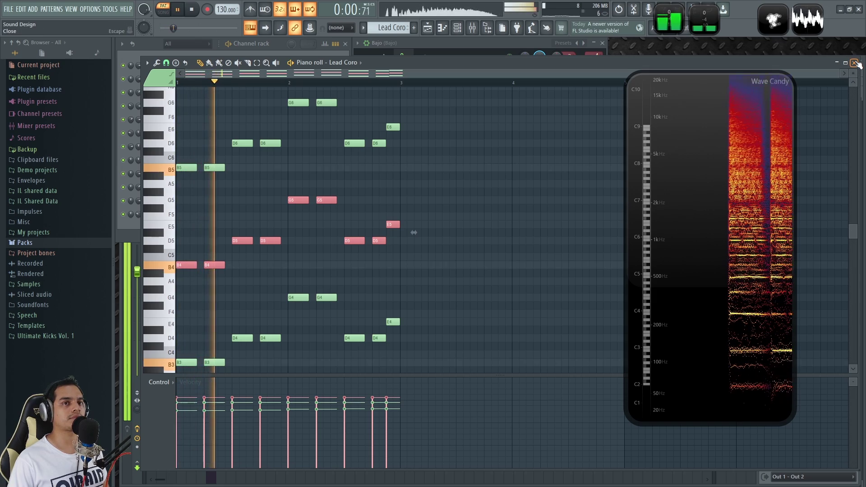
Close the piano roll, stop playback and open the Fruity parametric EQ 2 on the mixer's Lead track.
click(855, 64)
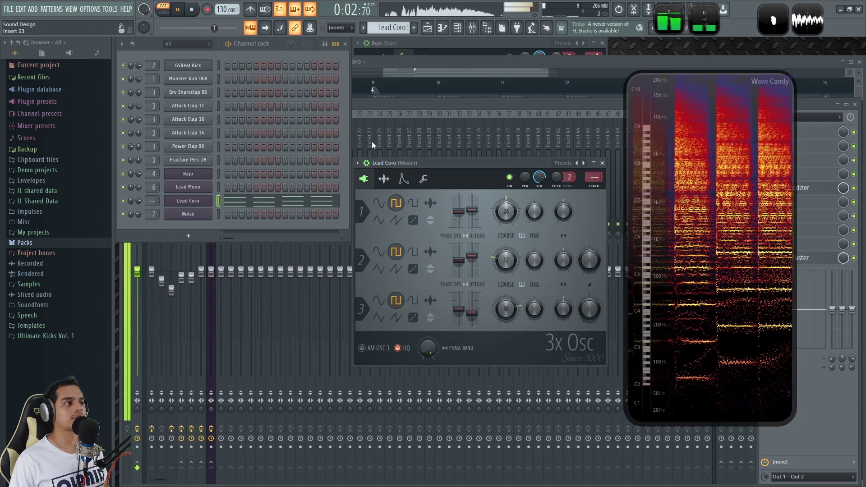
click(393, 102)
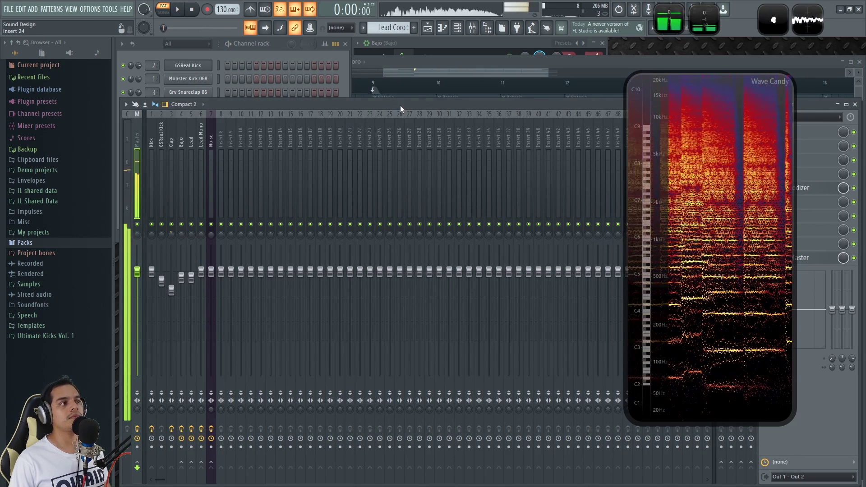
key(space)
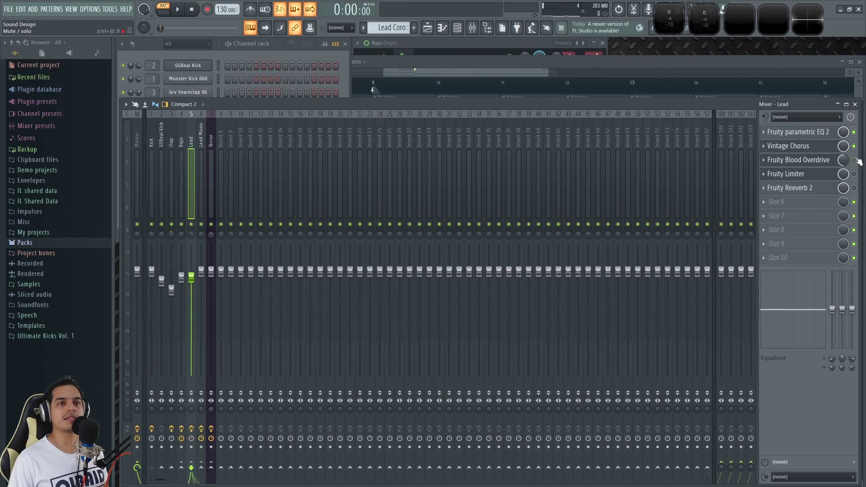
click(789, 136)
drag(318, 166, 371, 148)
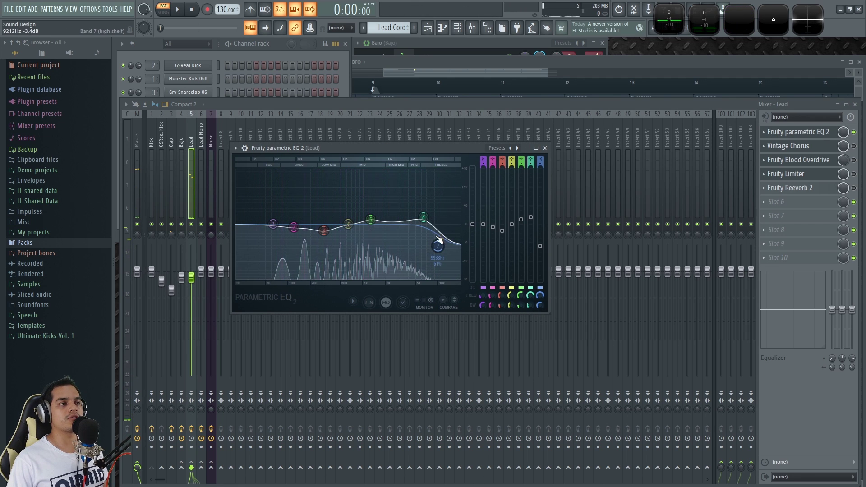
Set the Lead EQ's band 7 high shelf to about 10419 Hz and -3.2 dB, and nudge the band 3 dip slightly.
mouse_move(438, 246)
mouse_down()
mouse_move(436, 192)
mouse_move(438, 237)
mouse_up()
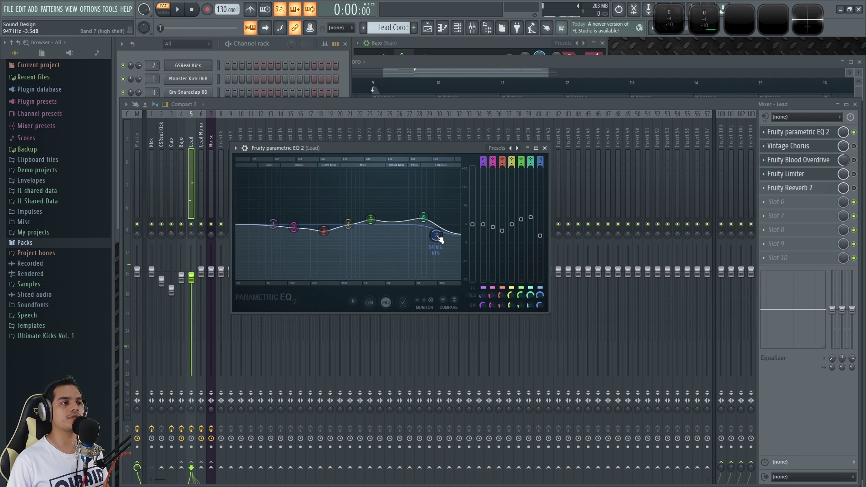
drag(436, 235, 435, 239)
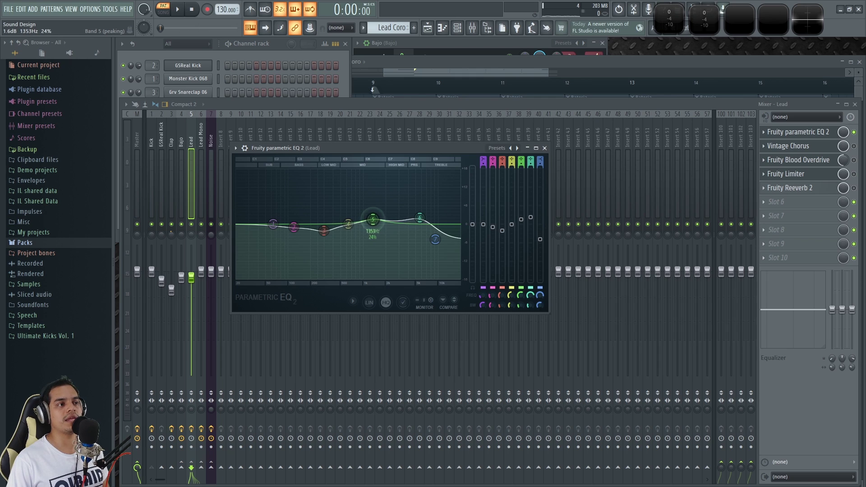
drag(436, 239, 439, 237)
drag(439, 233, 440, 234)
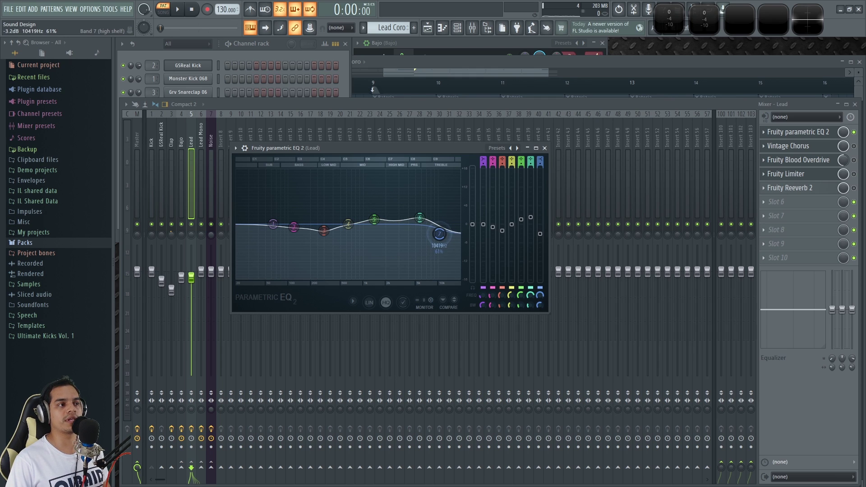
drag(325, 232, 323, 232)
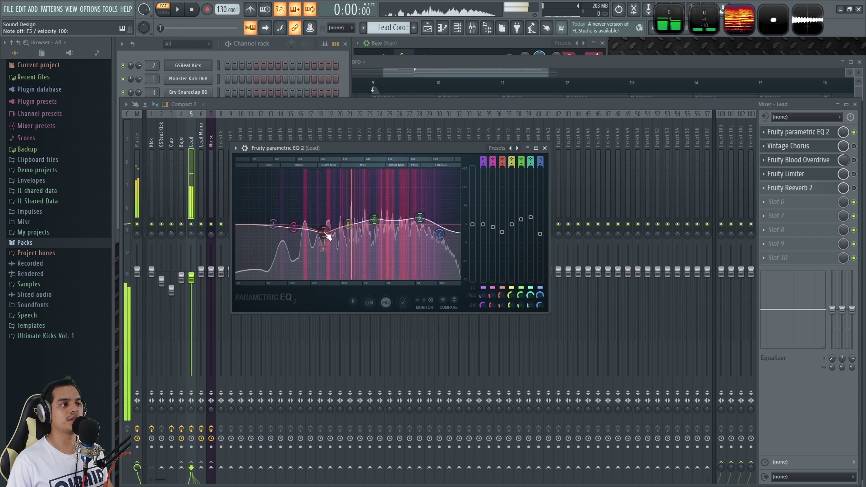
Lower the Lead EQ's two lowest bands to thin out the bass, sounding a few notes.
drag(273, 224, 292, 234)
key(w)
key(r)
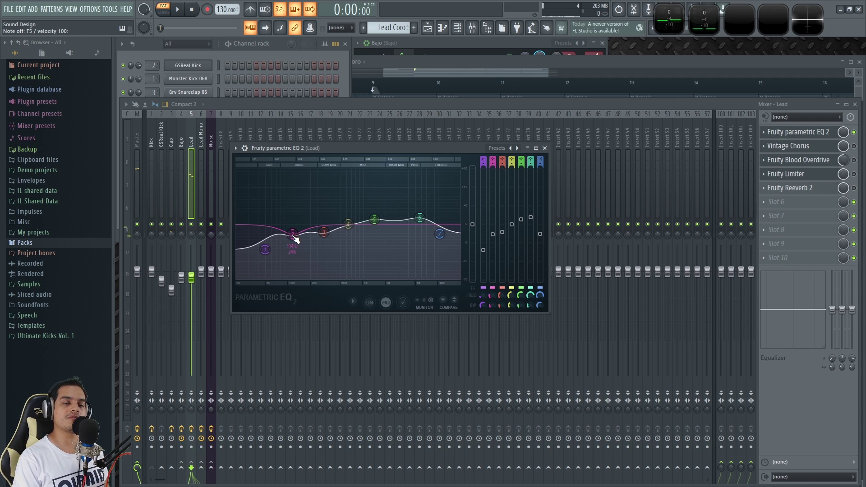
key(w)
Enable the Bajo track alongside Lead Coro in the playlist and play the song from bar 9 with the mixer open.
click(409, 75)
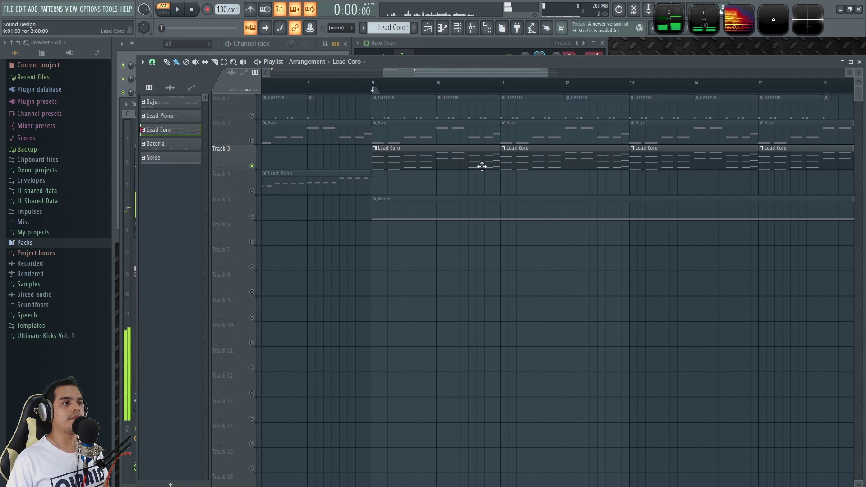
scroll(332, 169, up, 1)
click(252, 140)
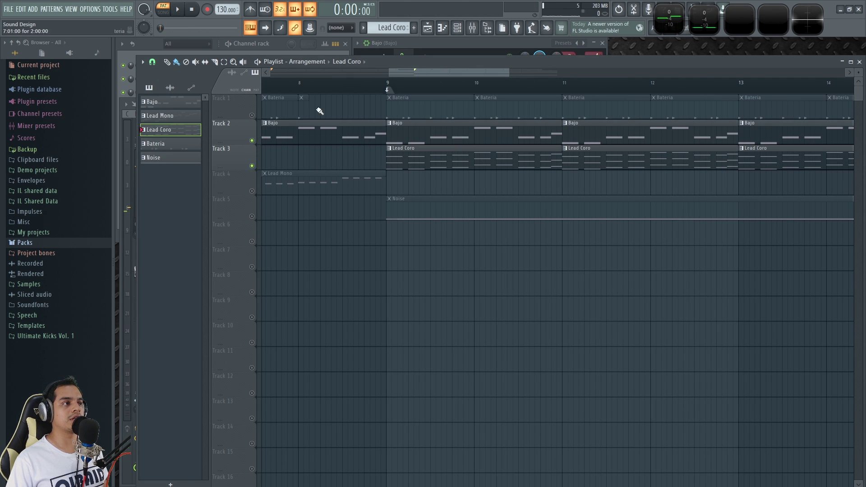
click(387, 86)
key(F9)
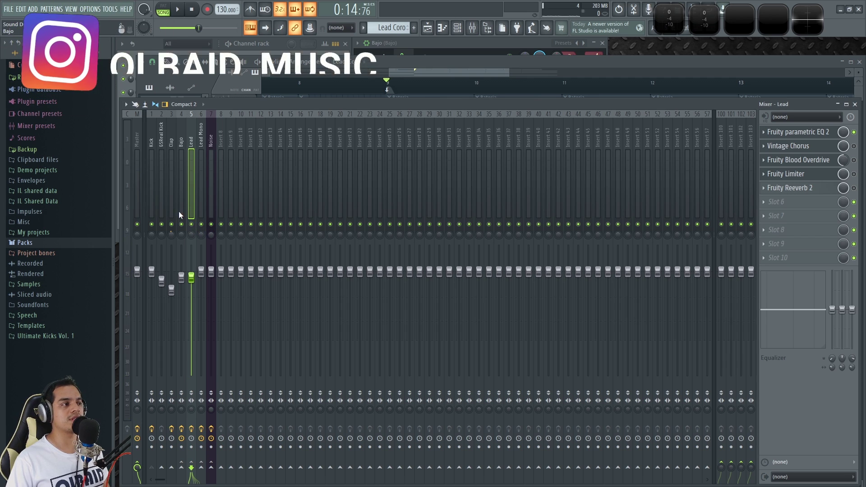
key(space)
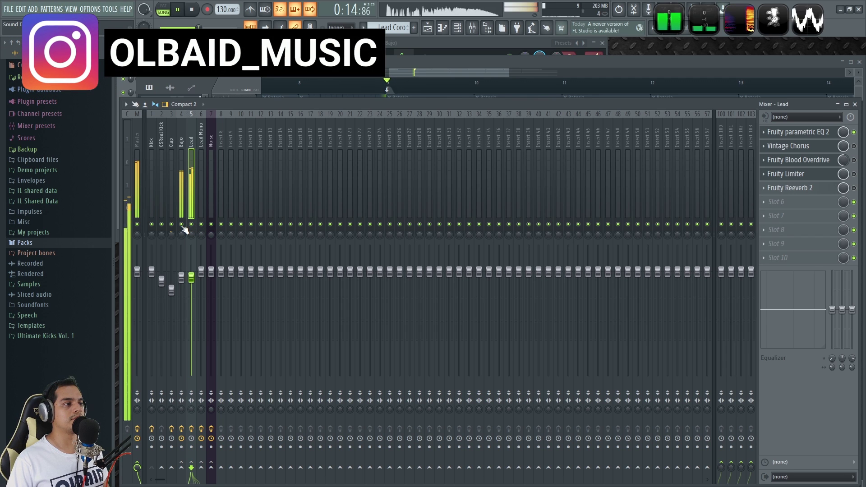
Compare the Lead with and without the Bajo insert during playback, leave Bajo muted and stop.
click(182, 226)
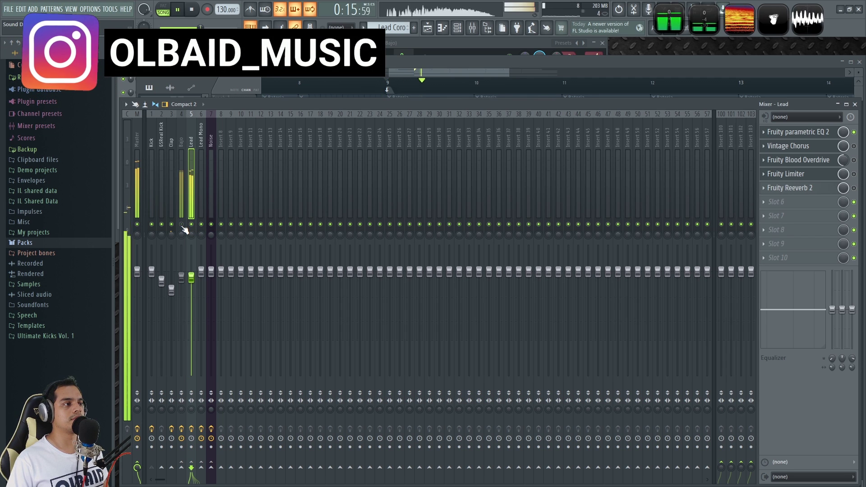
click(182, 226)
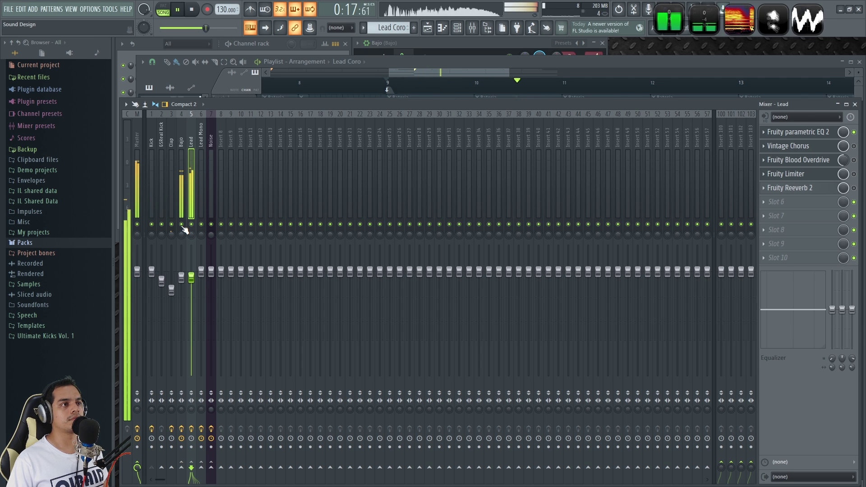
click(182, 224)
key(space)
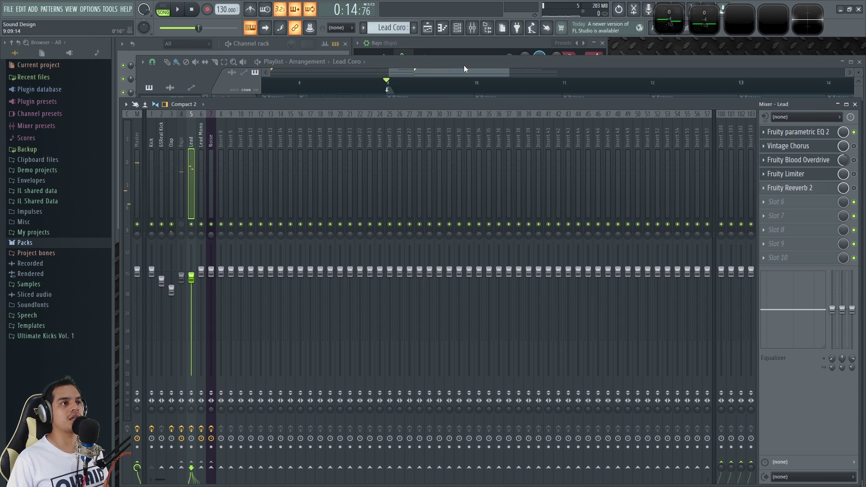
Mute the Bajo track in the playlist and select the Lead insert in the mixer.
click(463, 64)
click(252, 140)
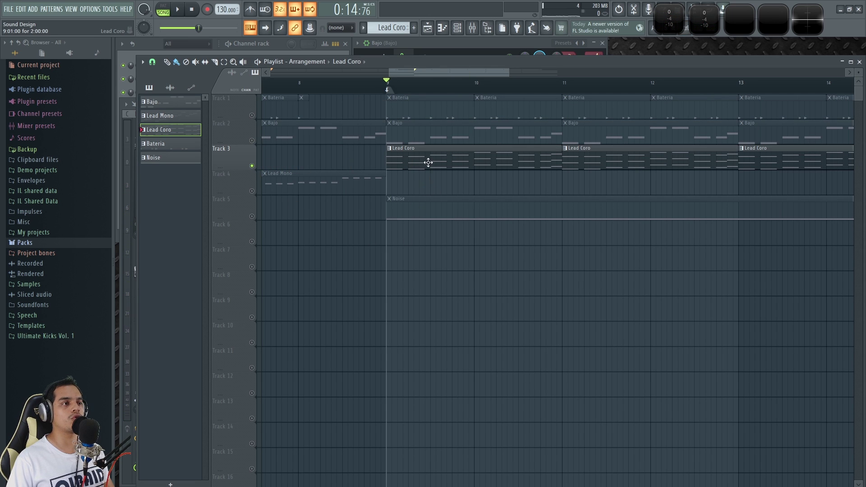
key(F9)
click(201, 144)
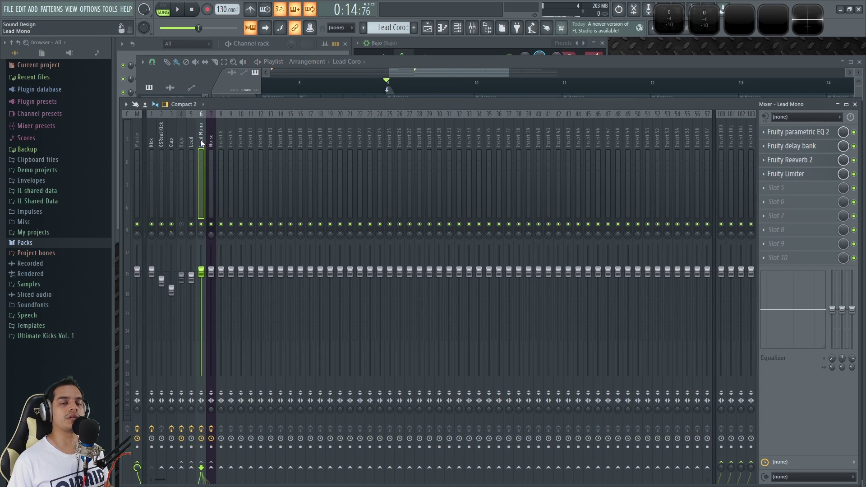
click(191, 144)
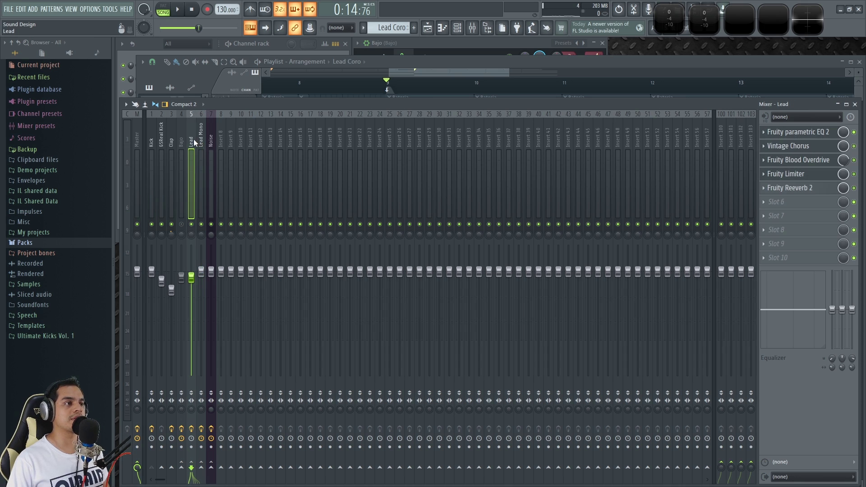
Open the Lead insert's Vintage Chorus and the Lead Coro channel, and sound notes through the chorus.
click(796, 145)
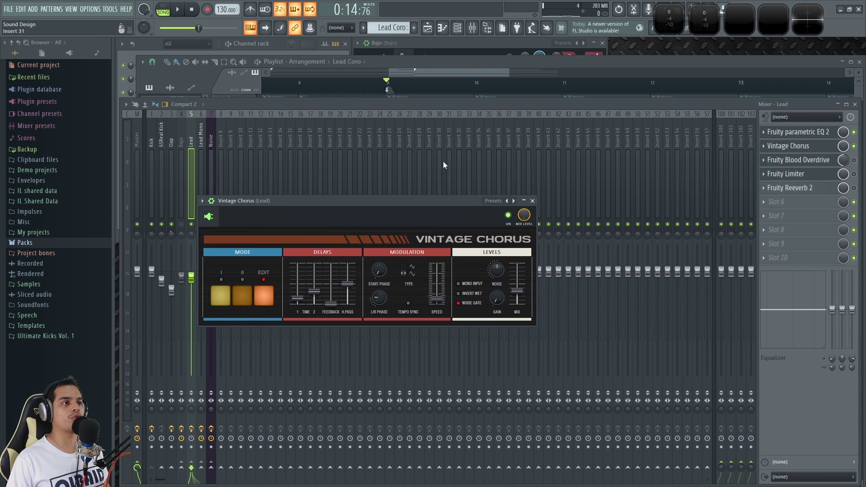
drag(374, 200, 445, 172)
click(246, 44)
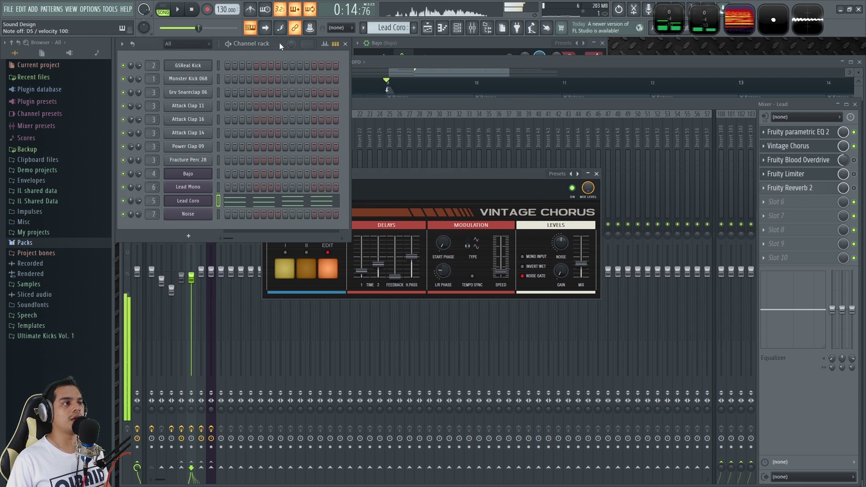
click(195, 201)
key(z)
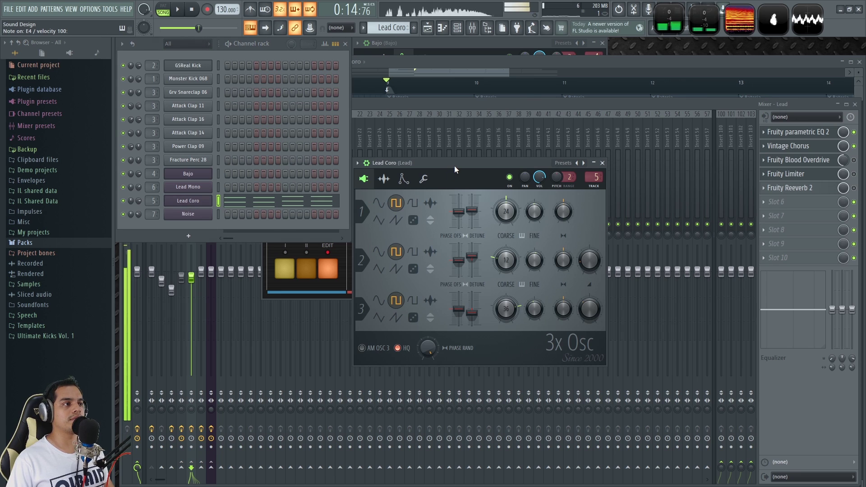
Compare the Lead sound with and without Vintage Chorus by toggling it and varying its mix level, ending at 100%.
click(854, 147)
click(853, 146)
mouse_move(843, 146)
mouse_down()
mouse_move(843, 185)
mouse_move(843, 149)
mouse_up()
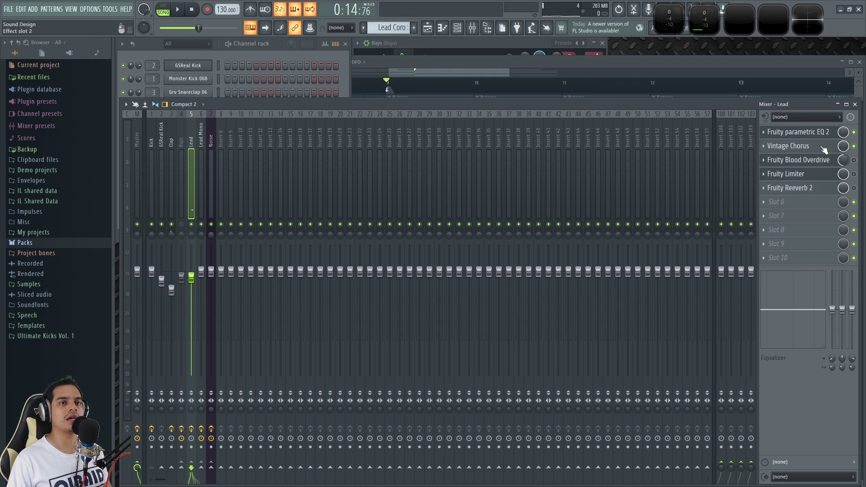
click(823, 145)
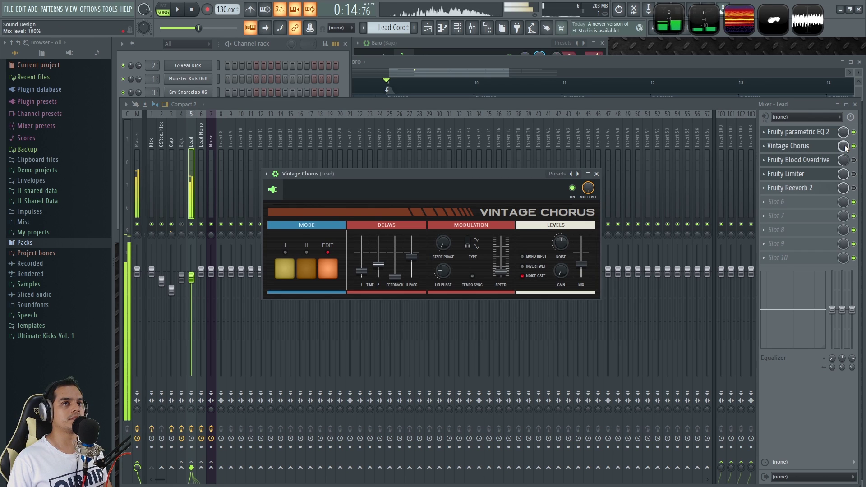
drag(843, 146, 844, 181)
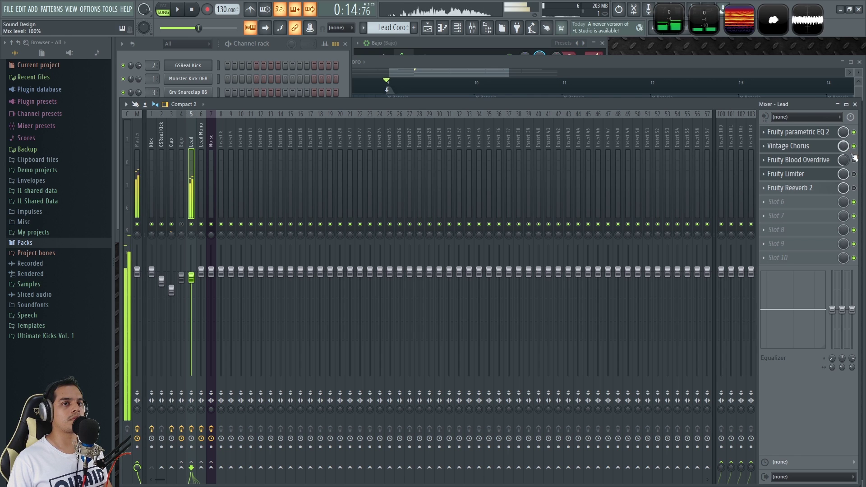
Enable Fruity Blood Overdrive on the Lead insert, inspect its settings while sounding notes, and close it.
click(798, 160)
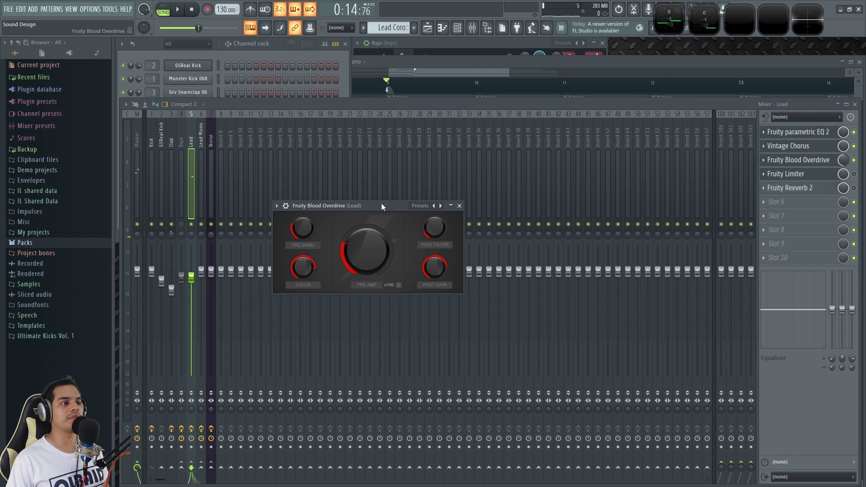
key(c)
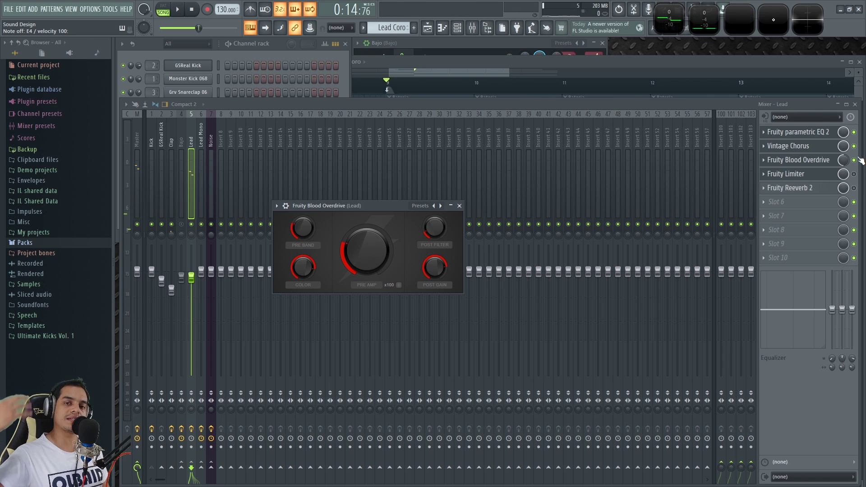
key(e)
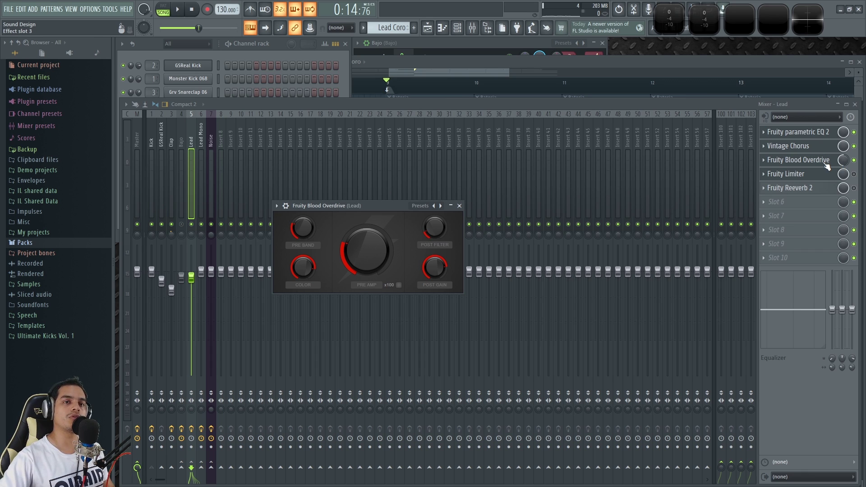
key(space)
key(Escape)
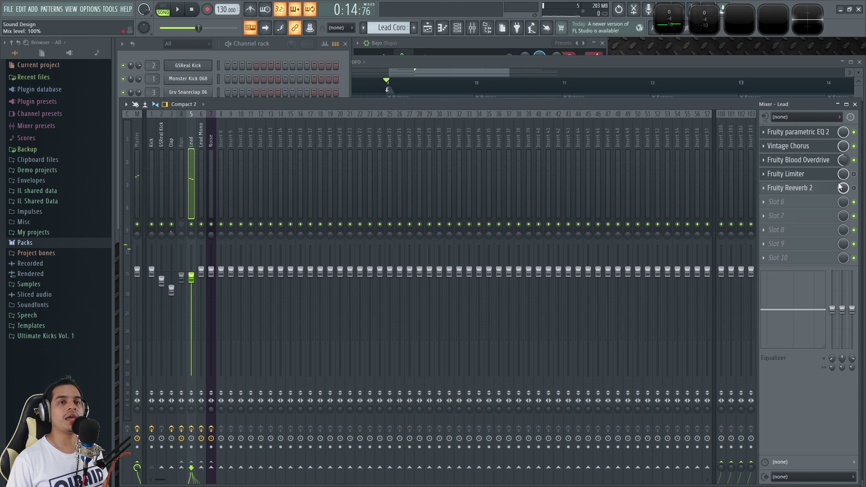
Enable Fruity Limiter and Fruity Reeverb 2 on the Lead insert, and open the limiter to view its response to the notes.
click(854, 174)
click(853, 188)
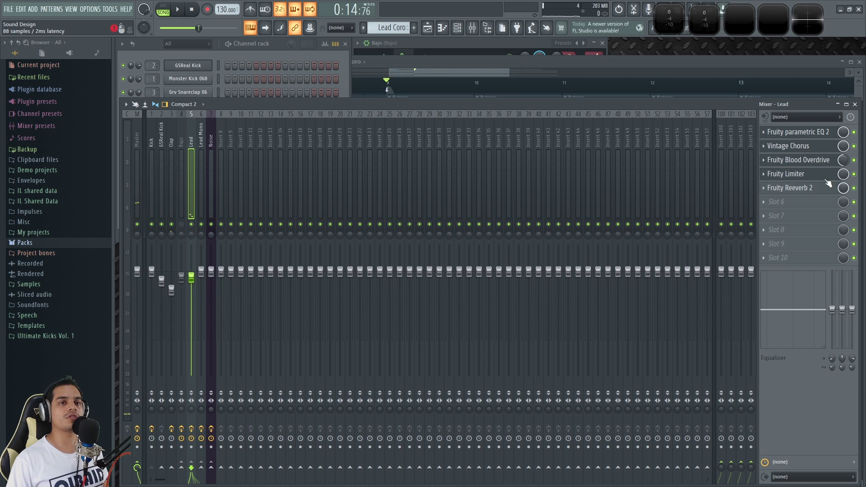
click(793, 174)
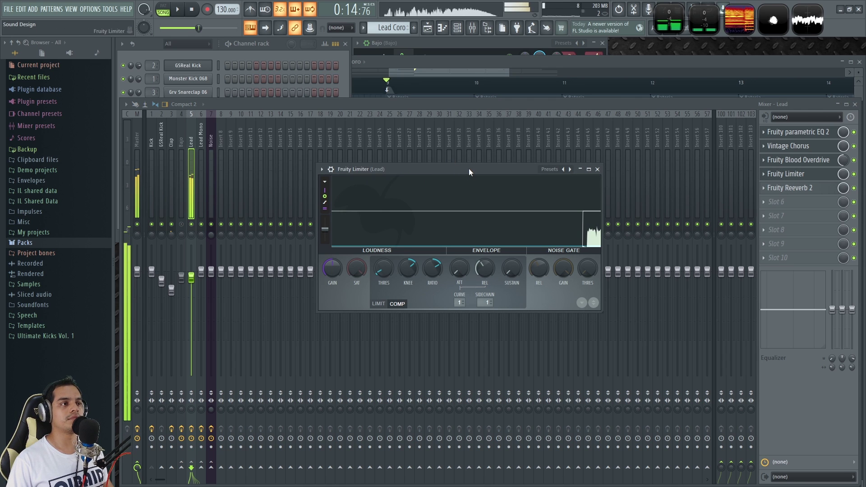
drag(470, 165, 471, 137)
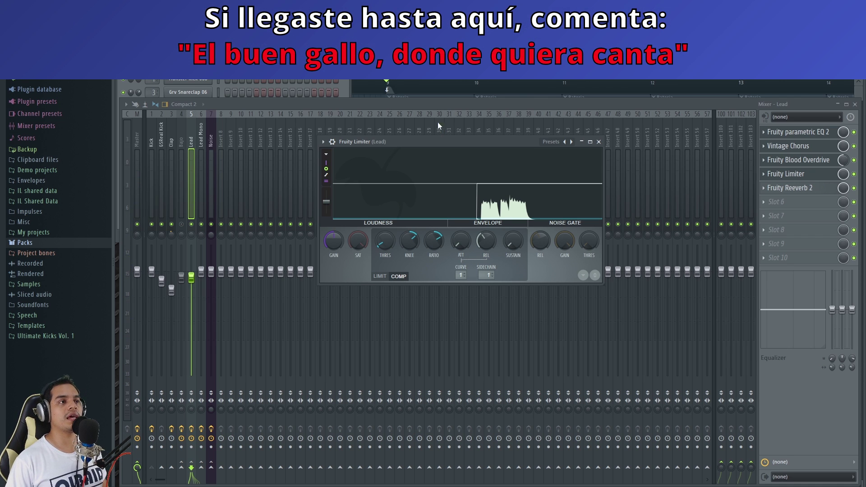
Unmute the Bateria track in the playlist and return to the Lead insert in the mixer.
key(F9)
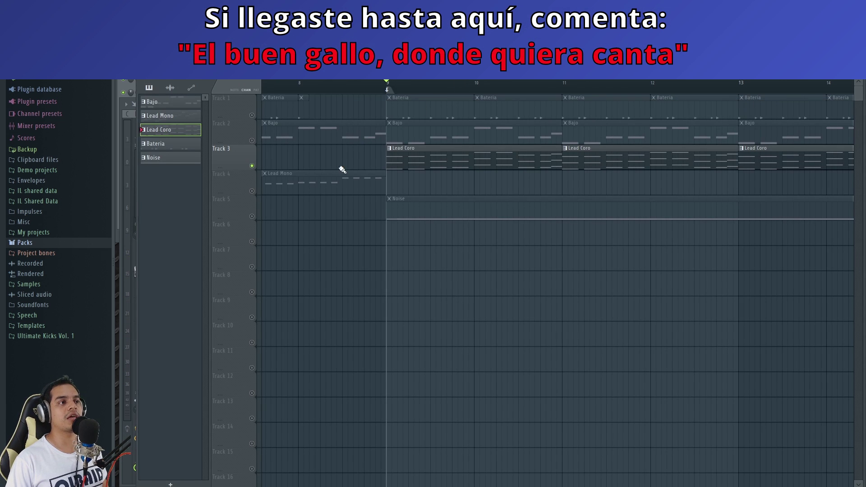
click(252, 115)
key(F9)
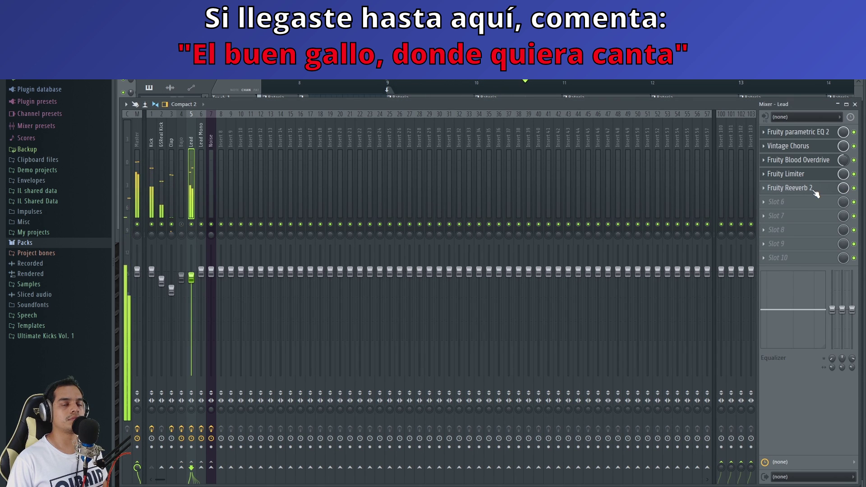
Compare the Lead sound during playback with Fruity Reeverb 2 before and after Fruity Limiter, ending with the limiter first.
drag(815, 190, 815, 176)
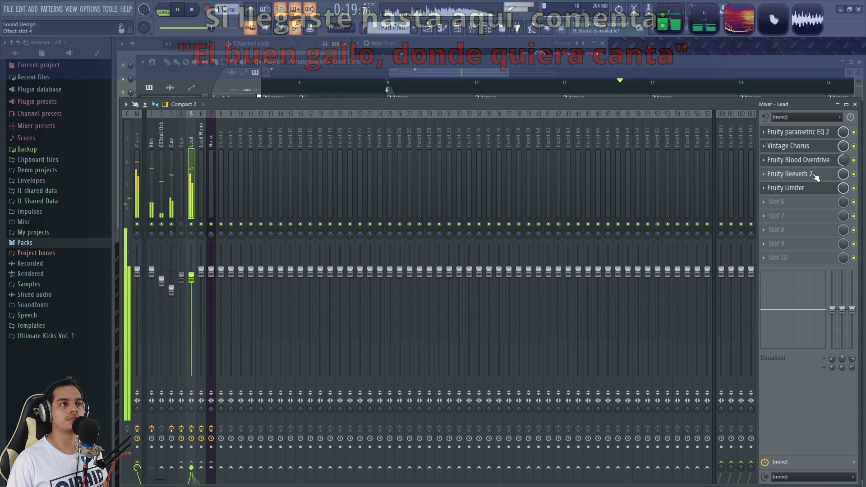
drag(815, 192, 816, 178)
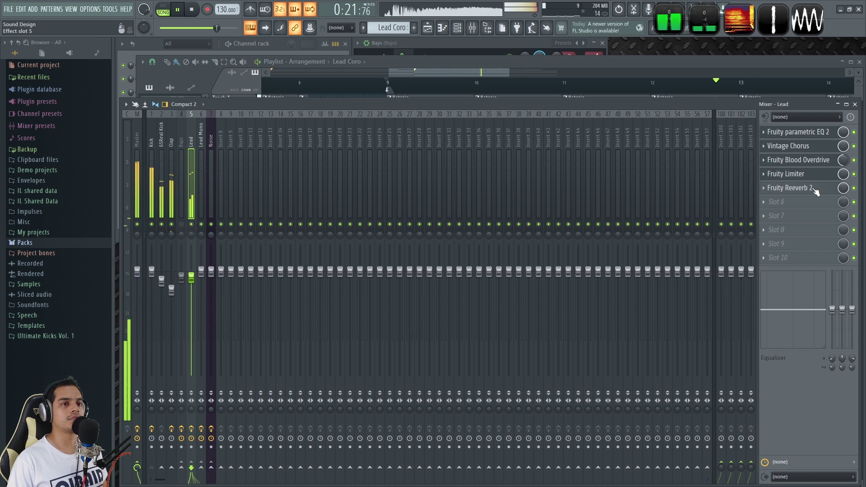
key(space)
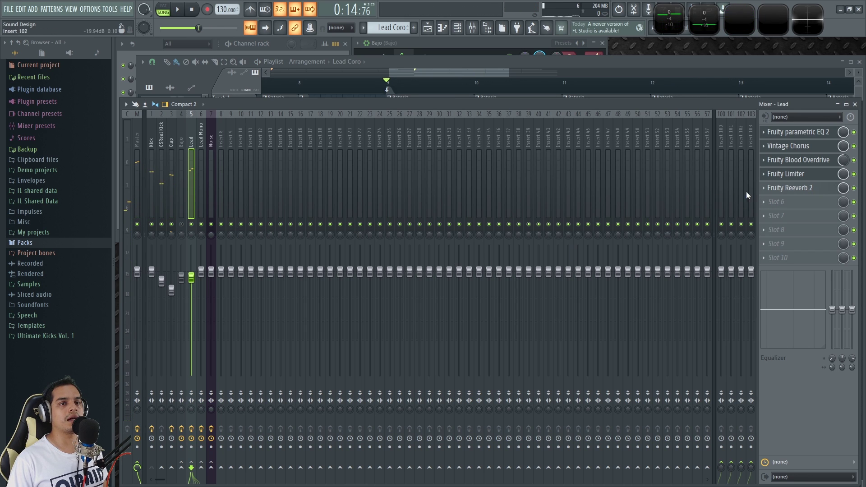
Inspect the Lead insert's Fruity Reeverb 2 settings, including the wet level, and close the plugin.
click(815, 190)
drag(375, 162, 425, 169)
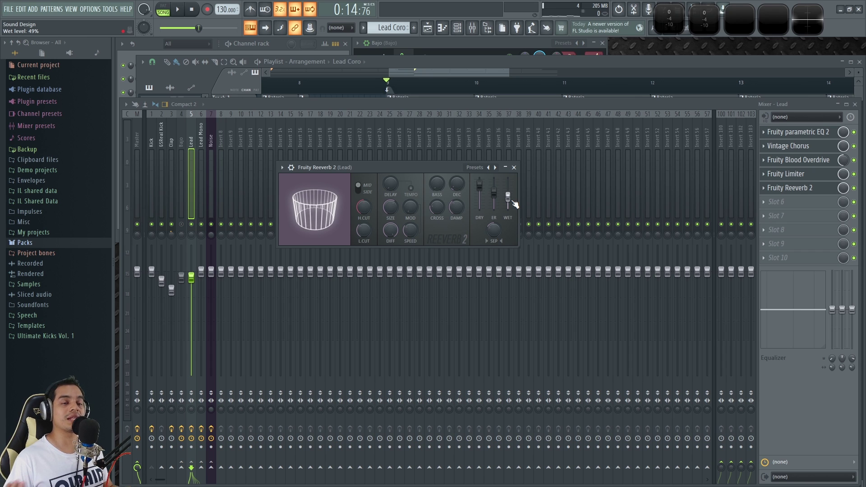
click(513, 167)
Play the arrangement while watching Fruity Limiter, move Fruity Reeverb 2 ahead of it in the Lead chain, and close the limiter.
key(space)
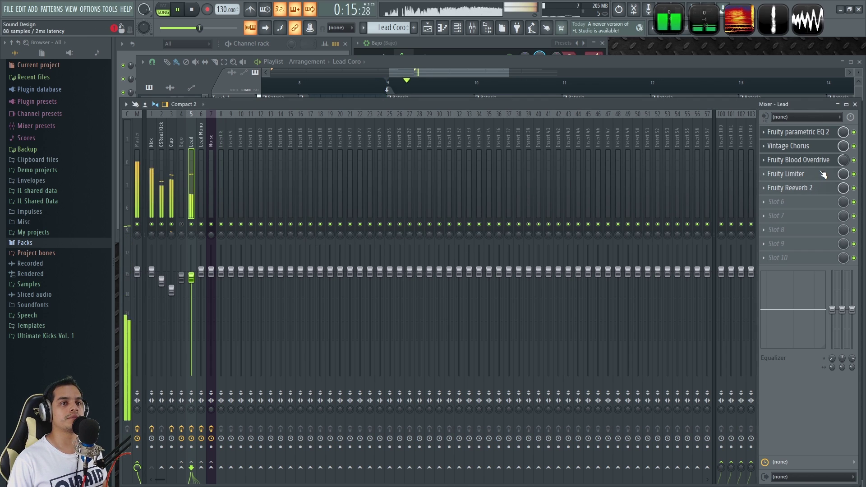
click(821, 174)
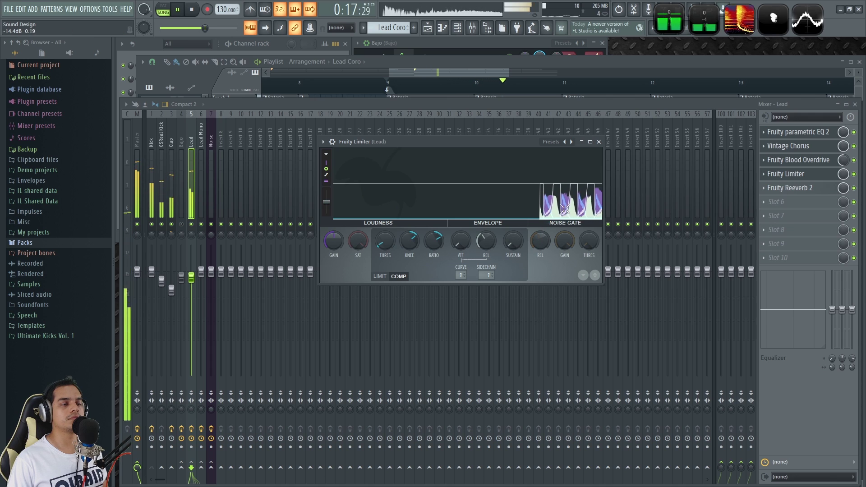
drag(802, 189, 802, 176)
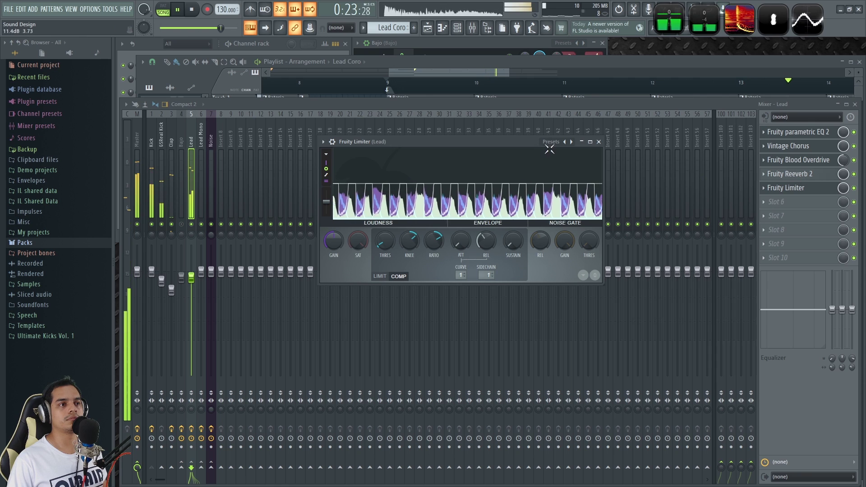
key(space)
click(599, 142)
Unmute the Bajo mixer insert and all the playlist tracks.
click(181, 224)
click(478, 64)
scroll(448, 320, down, 4)
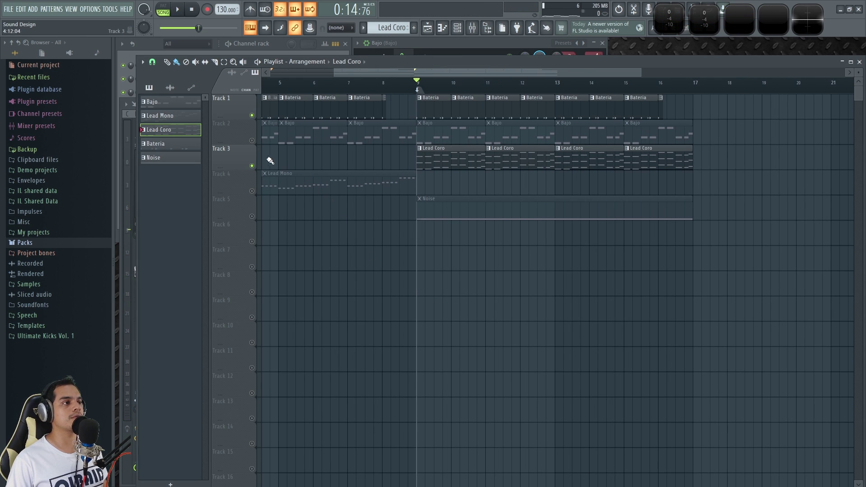
right_click(252, 140)
right_click(252, 140)
scroll(455, 224, up, 2)
scroll(448, 167, up, 2)
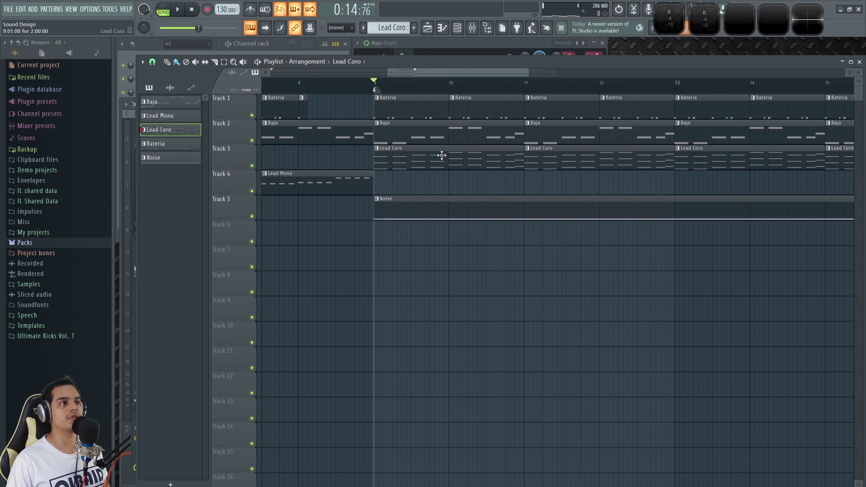
Make the Noise clip's pattern active and select the Noise channel in the channel rack.
scroll(437, 154, down, 4)
drag(468, 179, 444, 215)
click(424, 206)
key(F6)
click(218, 216)
key(F6)
Switch to the Bateria pattern and audition its drum channels from the kicks through the claps to Fracture Perc 28.
click(412, 102)
key(F6)
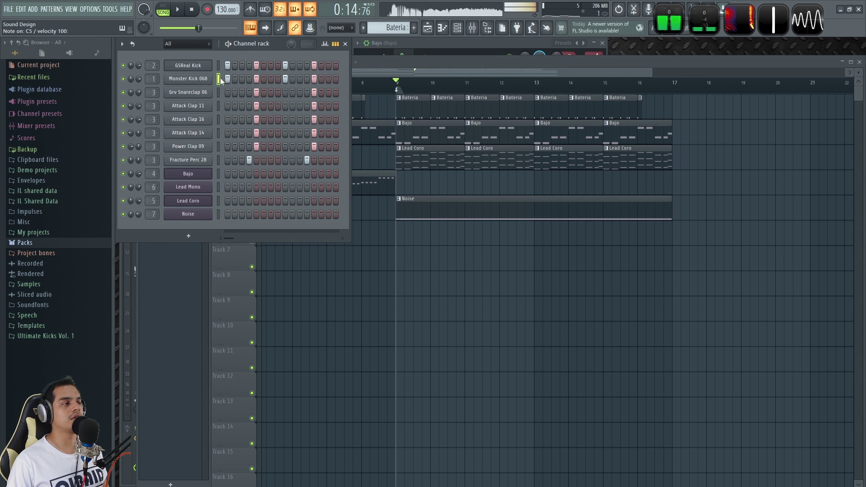
click(218, 93)
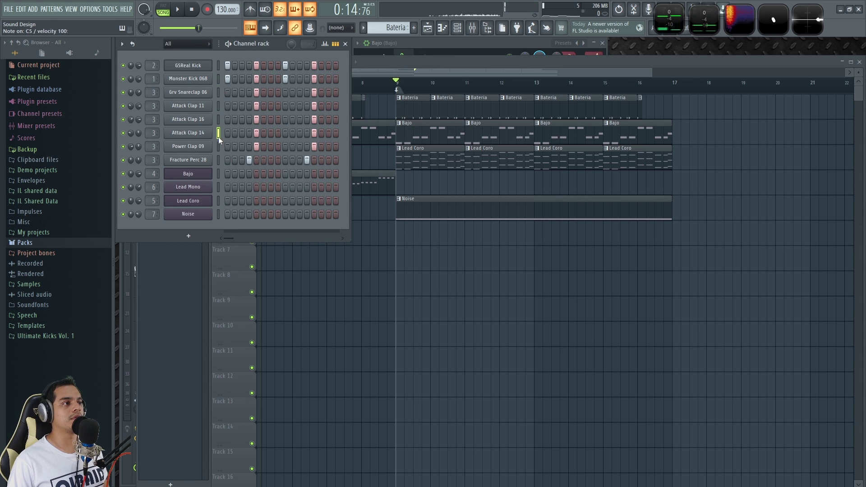
click(219, 160)
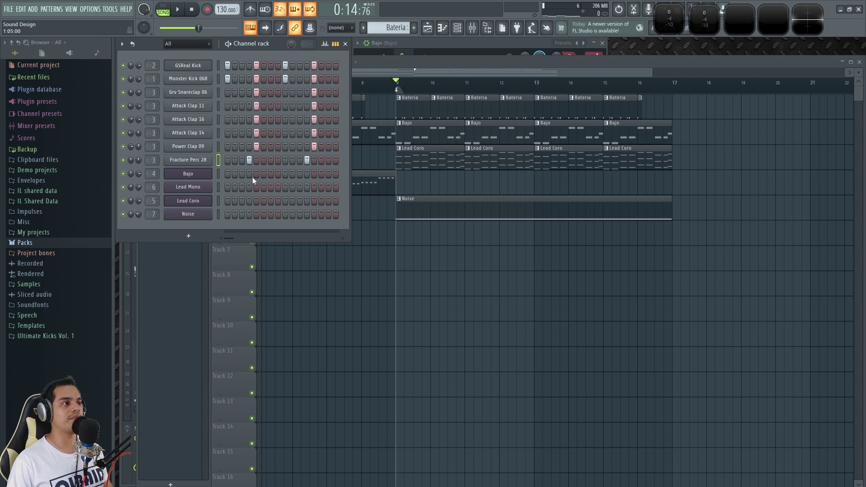
Play the Bateria pattern on its own in pattern mode.
key(l)
key(space)
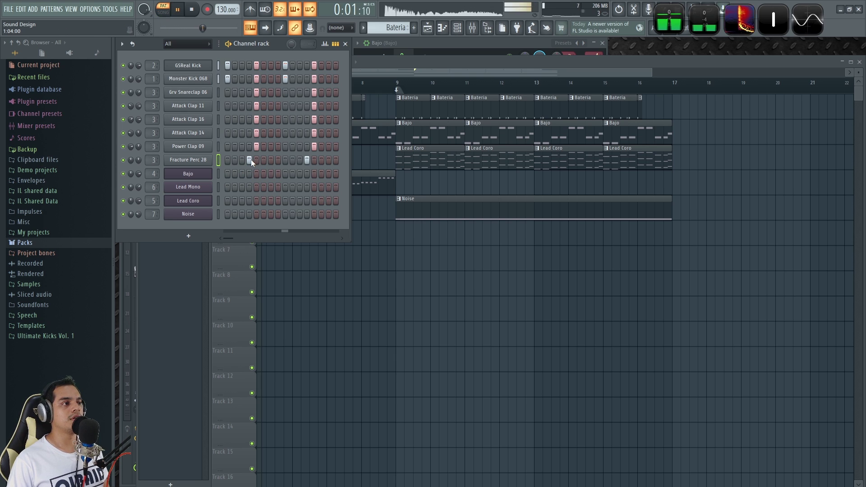
key(space)
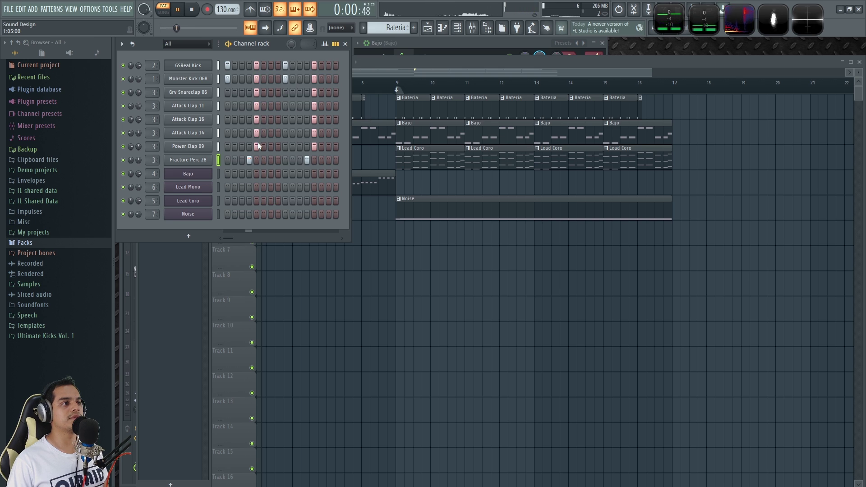
Return to the playlist and play the full arrangement from bar 9 in song mode.
click(389, 267)
click(396, 83)
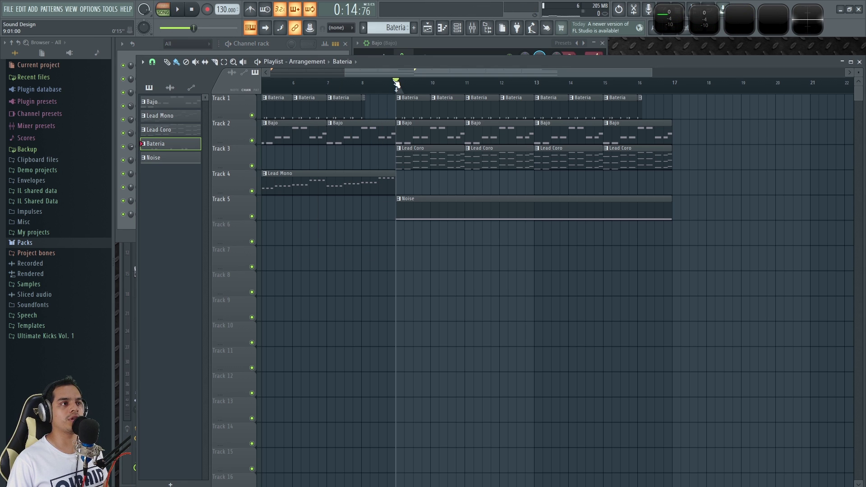
key(space)
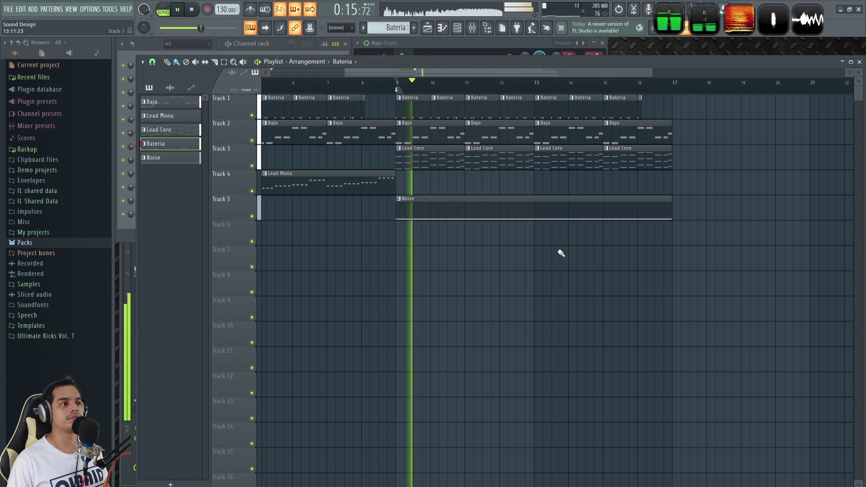